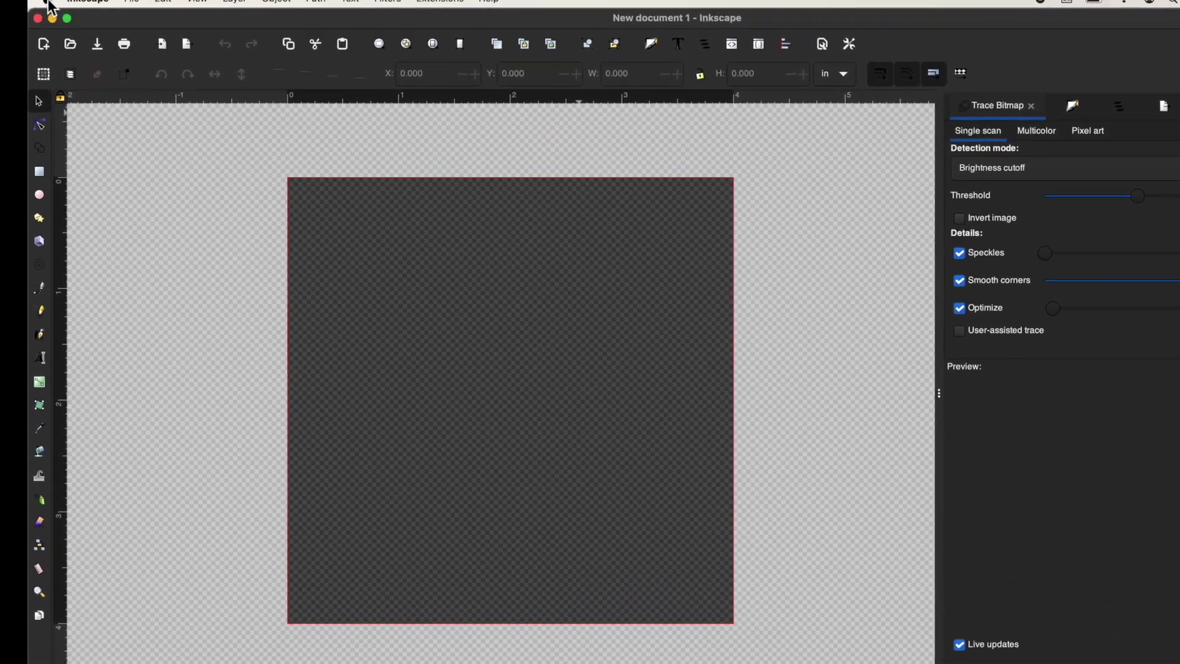
Step: Open About This Mac from the Apple menu and move its window slightly left
left_click(49, 3)
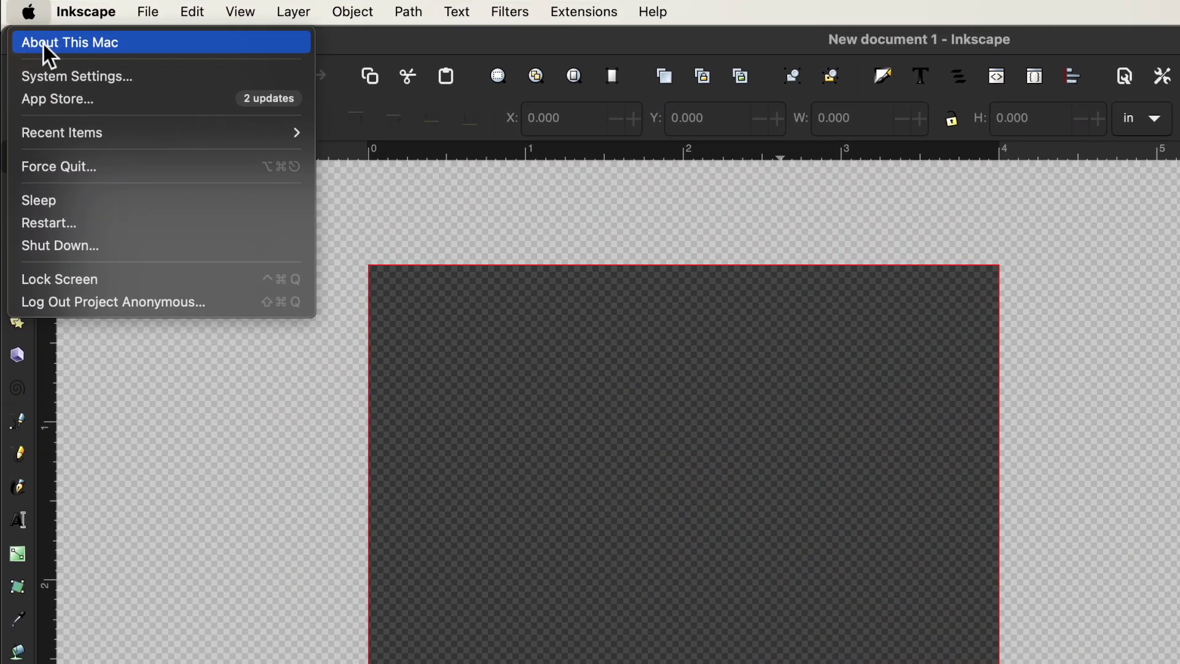
left_click(50, 42)
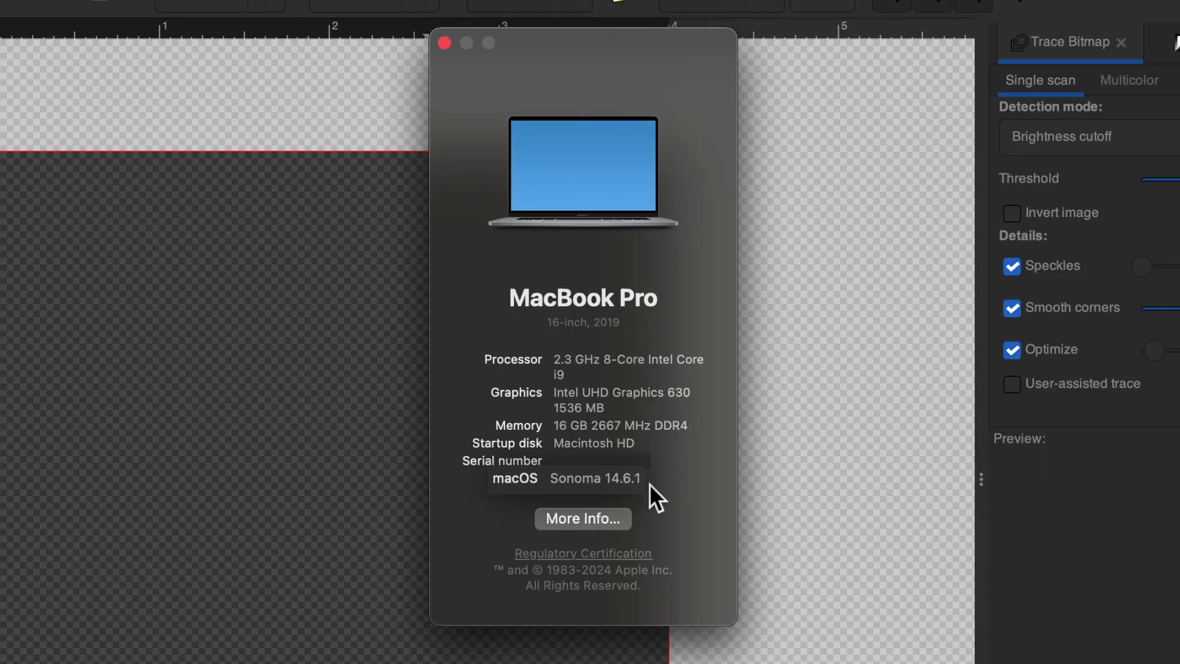
left_click_drag(649, 483, 623, 478)
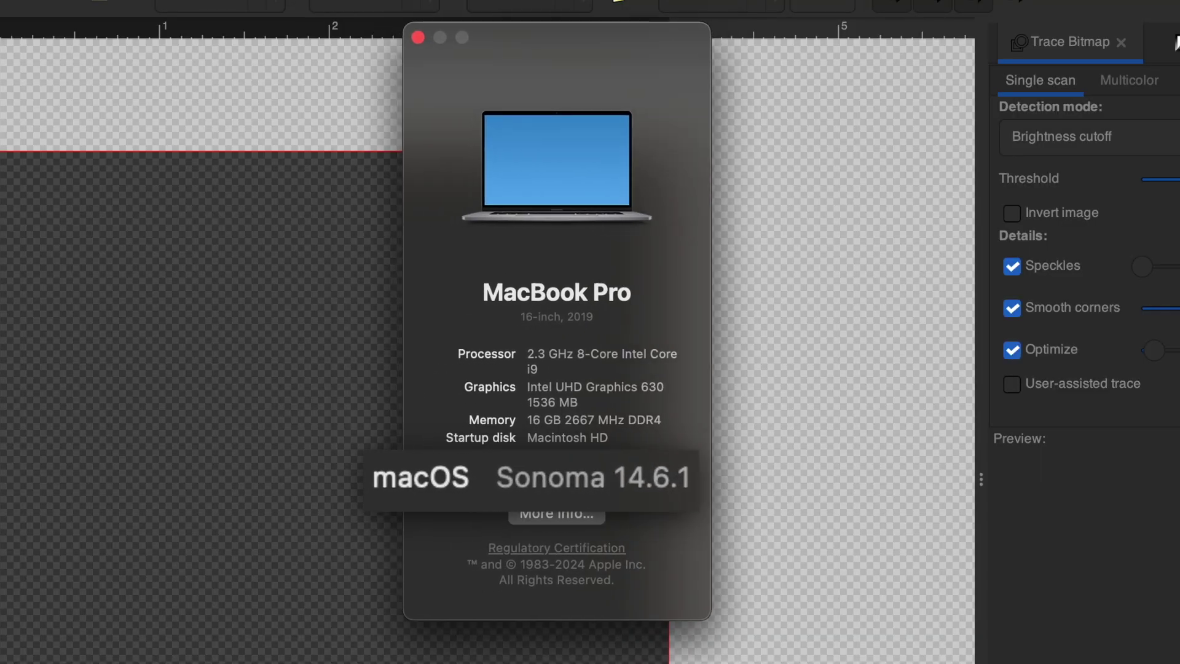
Step: Reveal the build number 23G93 and select the macOS version 14.6.1
left_click(539, 476)
left_click_drag(532, 475, 608, 476)
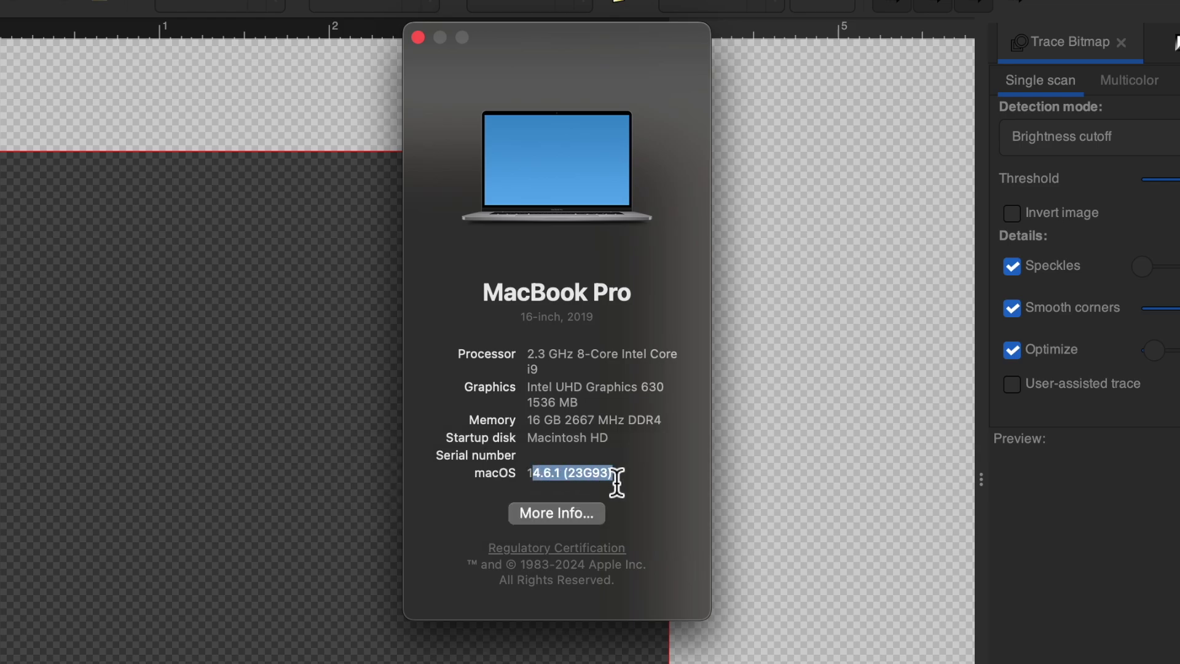
left_click_drag(527, 476, 567, 477)
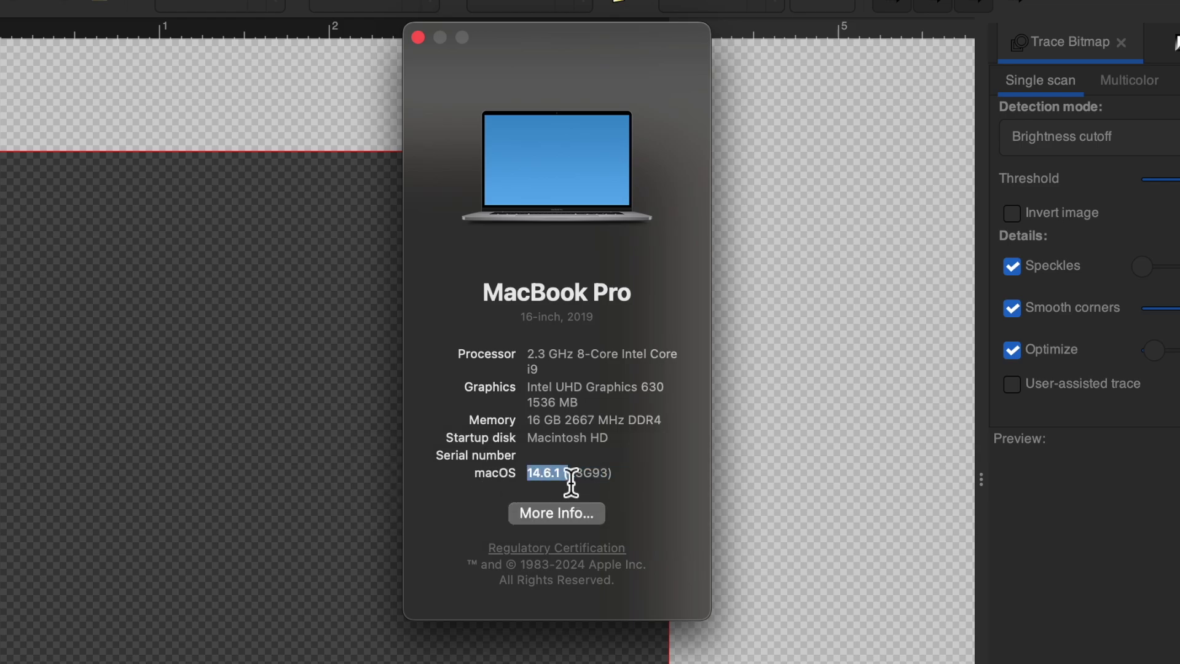
Step: Close About This Mac and download the Inkscape 1.3.2 macOS dmg (Intel) via Download > Current Stable Version
left_click(419, 39)
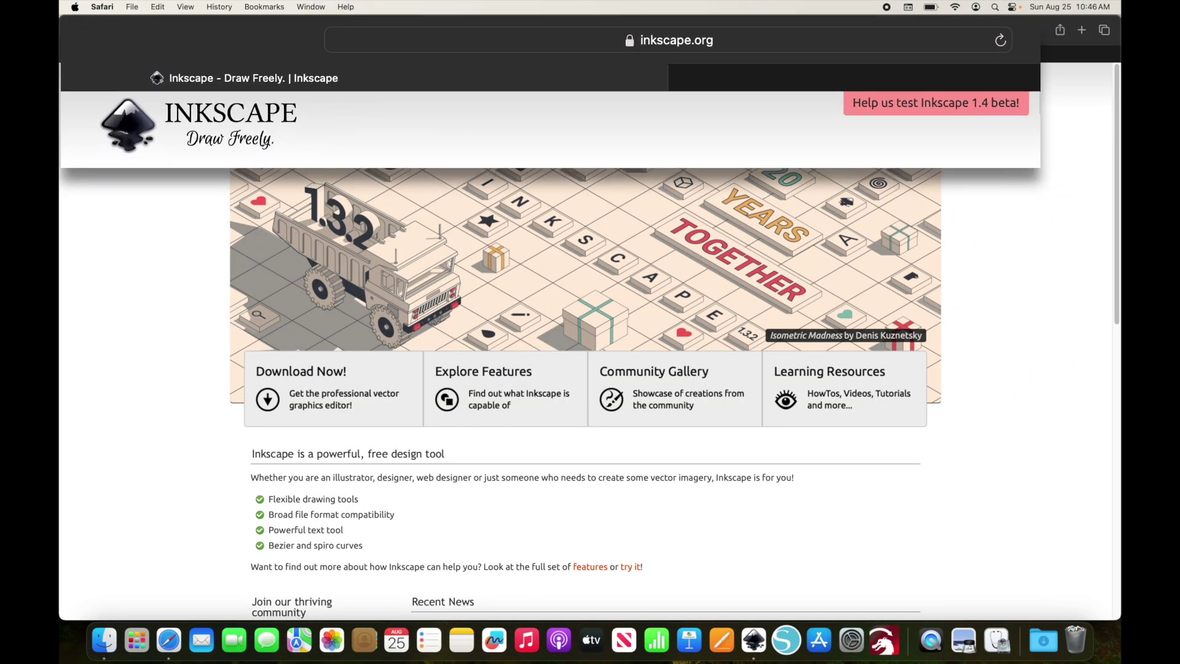
mouse_move(381, 128)
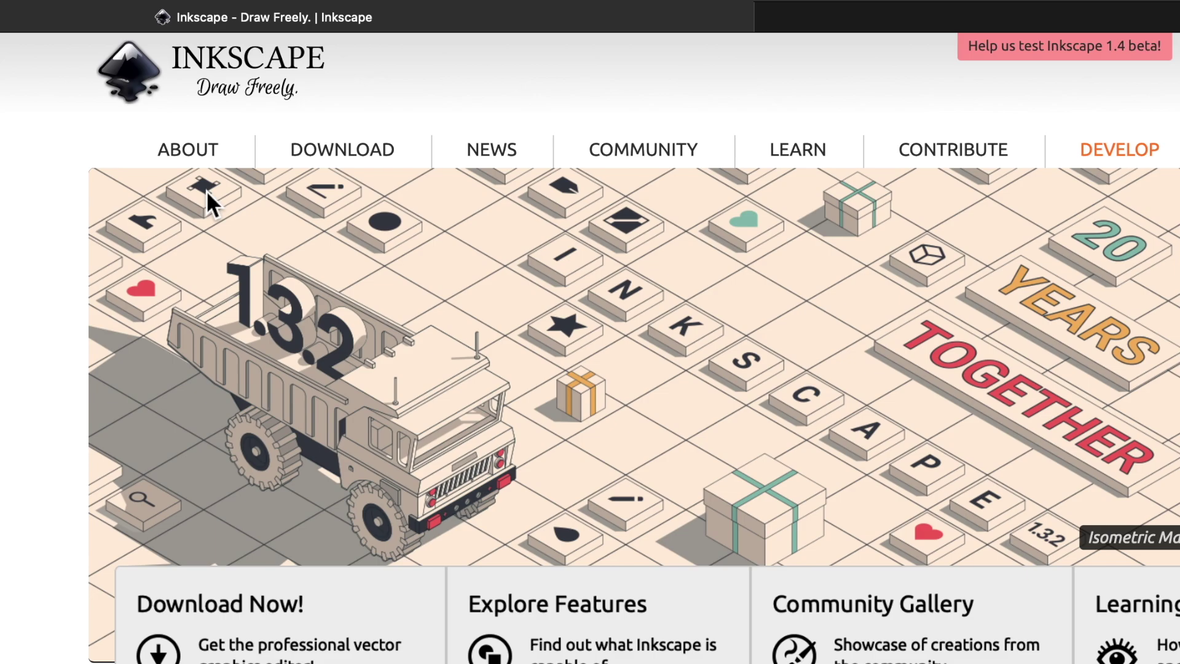
left_click(350, 190)
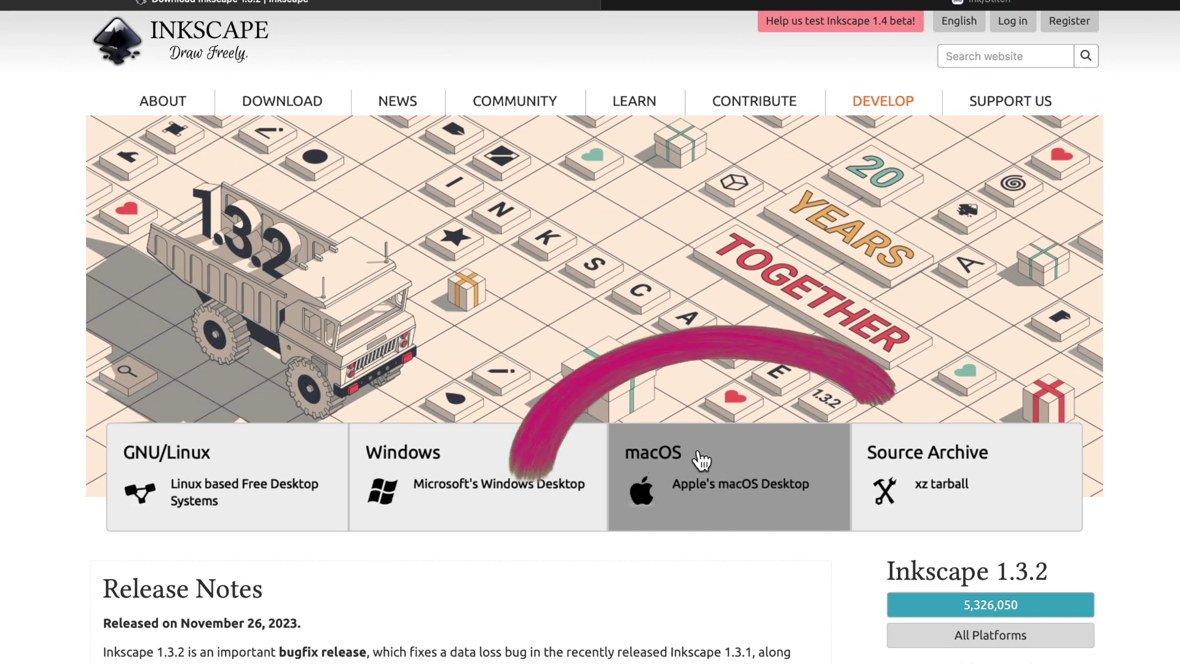
left_click(750, 490)
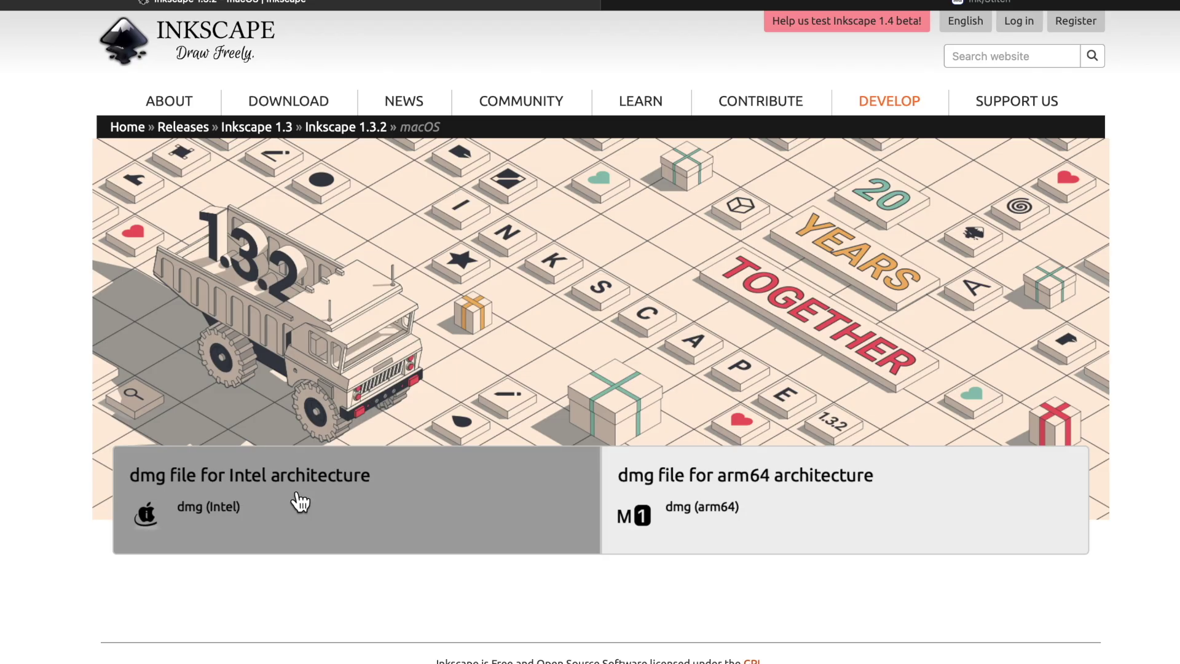
left_click(292, 487)
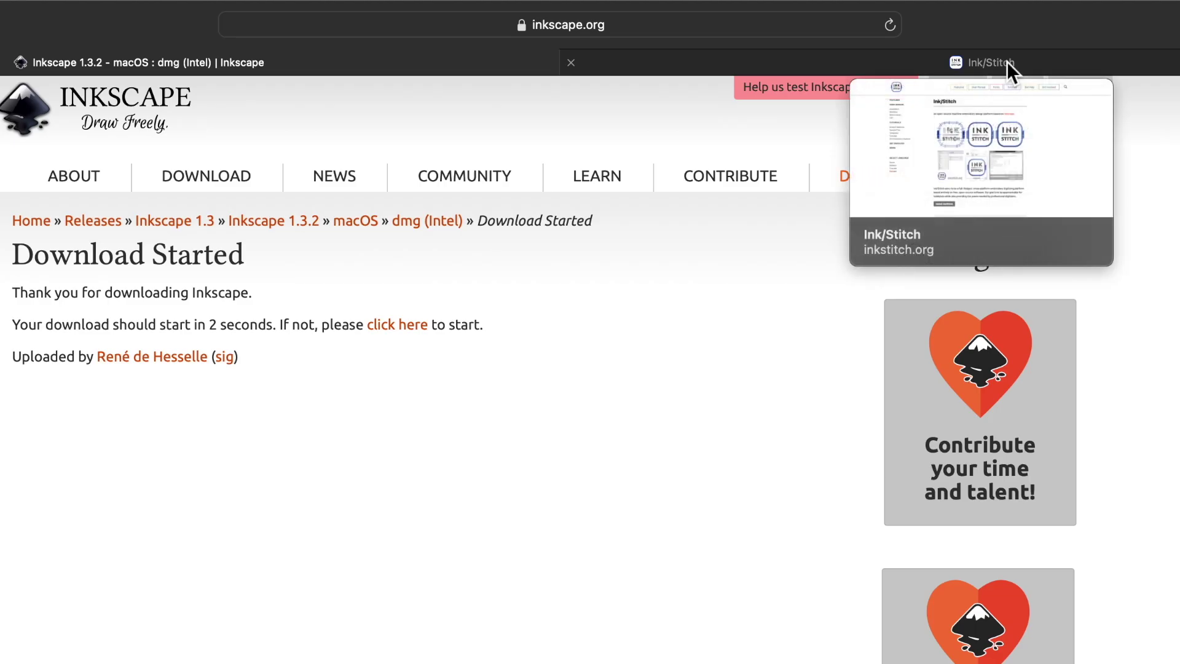
Step: On the Ink/Stitch tab, download v3.1.0 for Monterey and higher (Intel) from the Install page
left_click(870, 56)
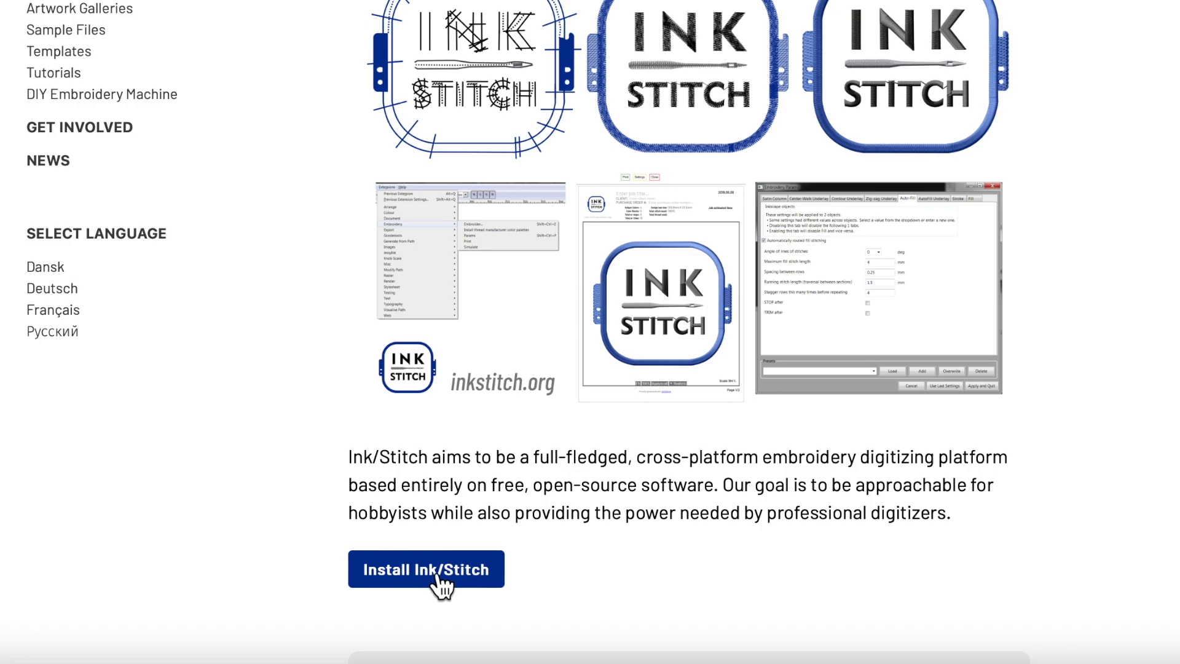
left_click(437, 576)
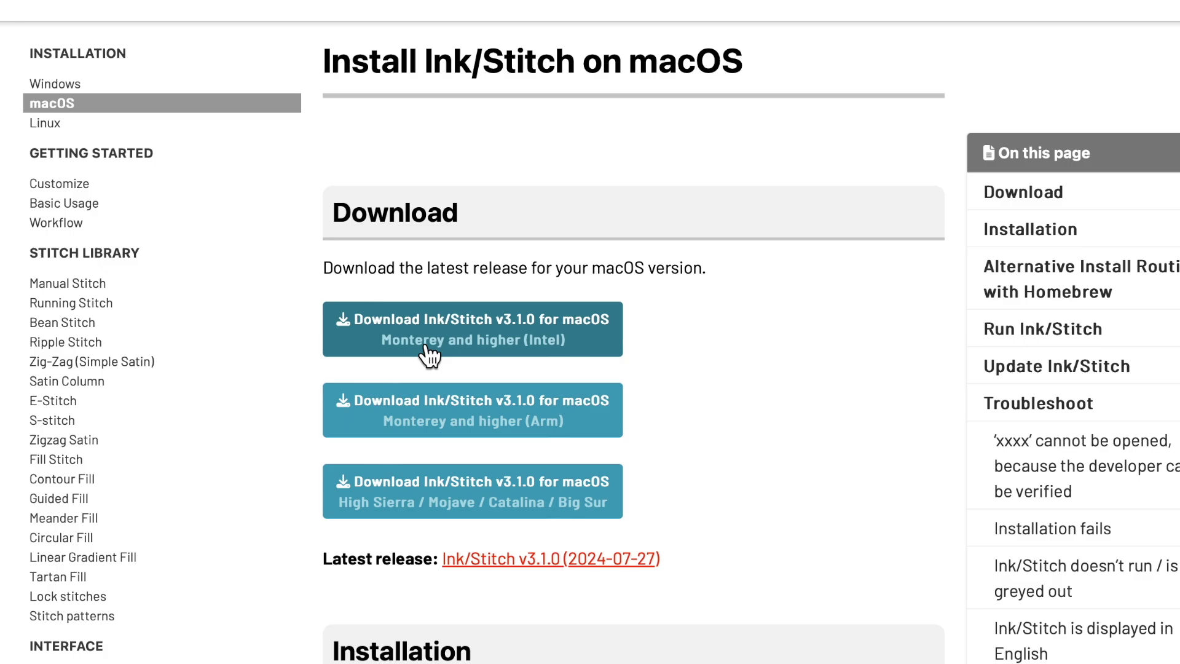
left_click(471, 332)
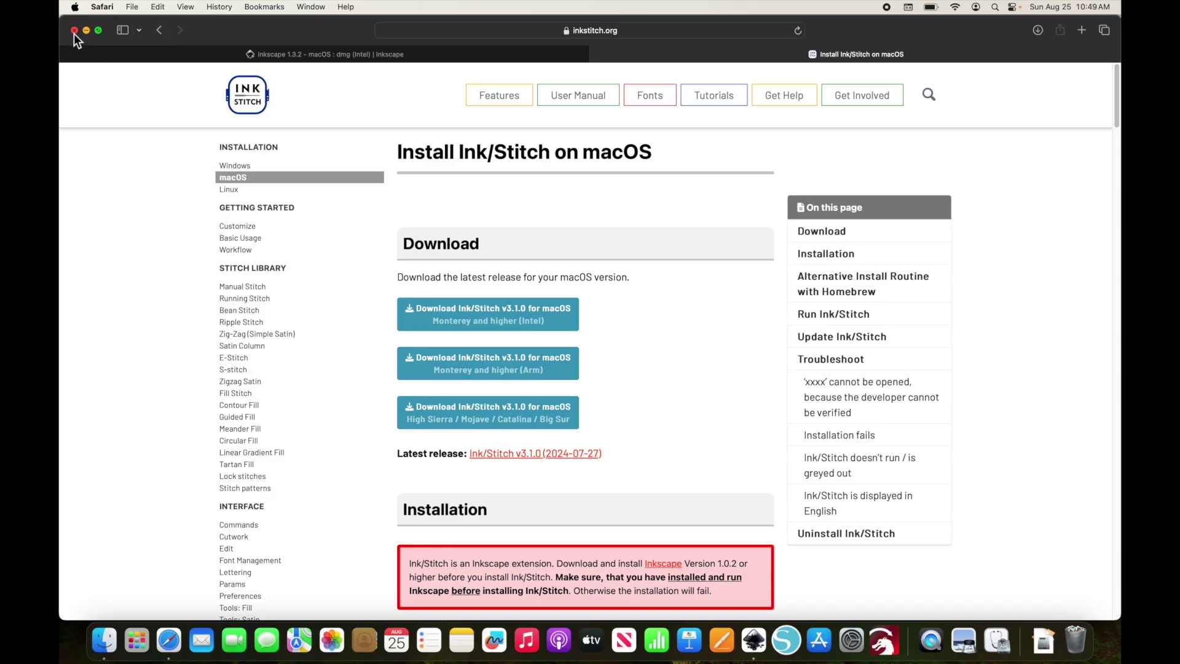
Step: Close the Safari window and quit Inkscape with Cmd+Q
left_click(74, 33)
left_click(205, 23)
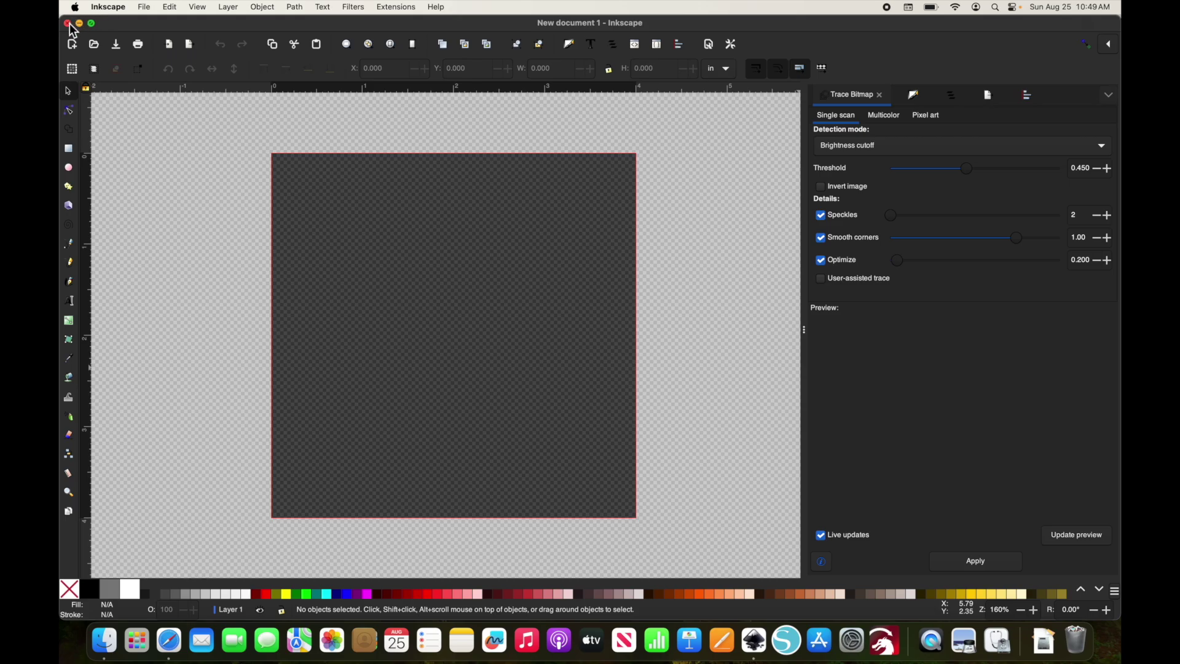
key("super+q")
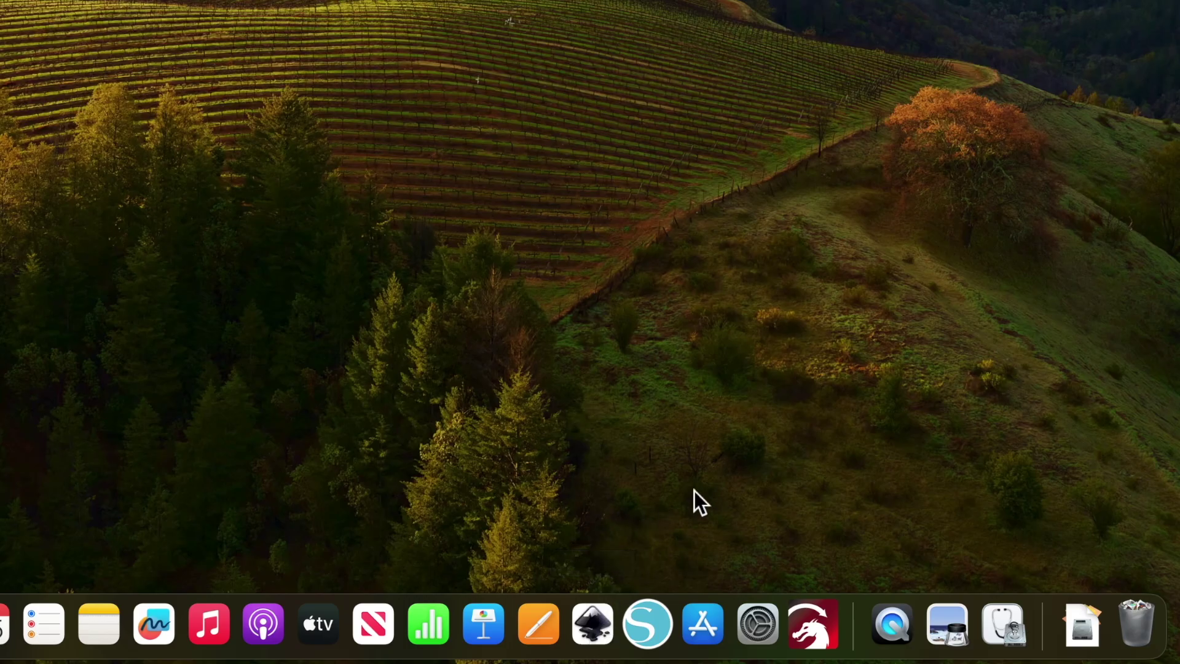
Step: Open the Inkscape 1.3.2 dmg from Downloads and copy Inkscape into Applications, replacing the old one
left_click(1088, 636)
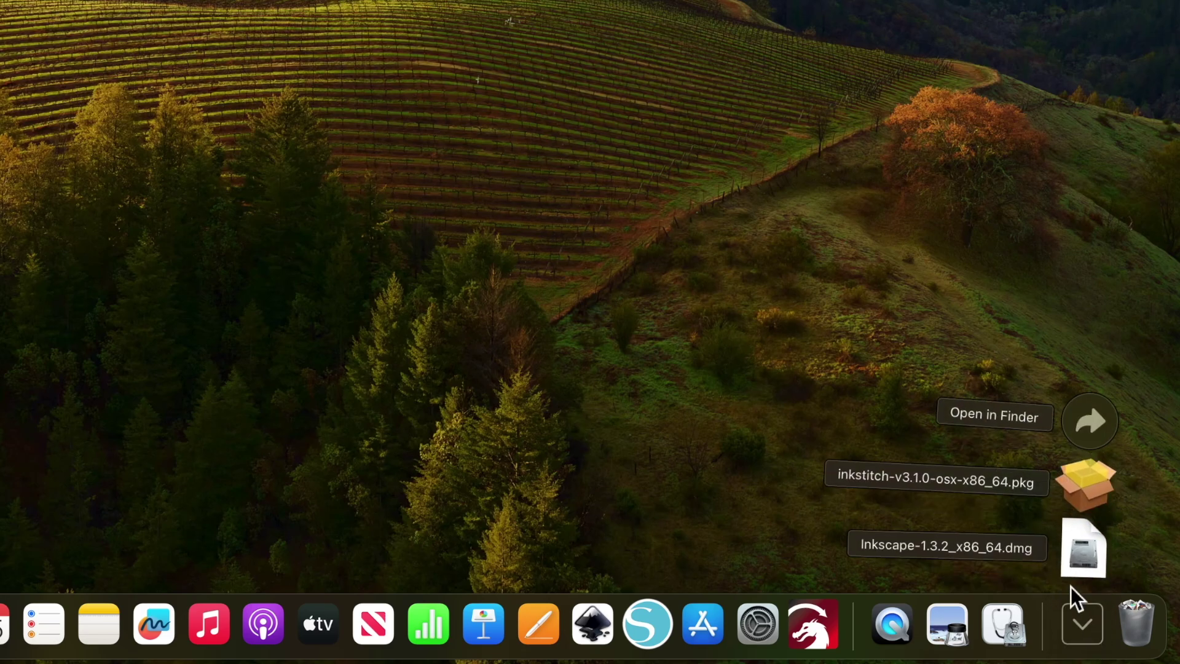
left_click(1082, 555)
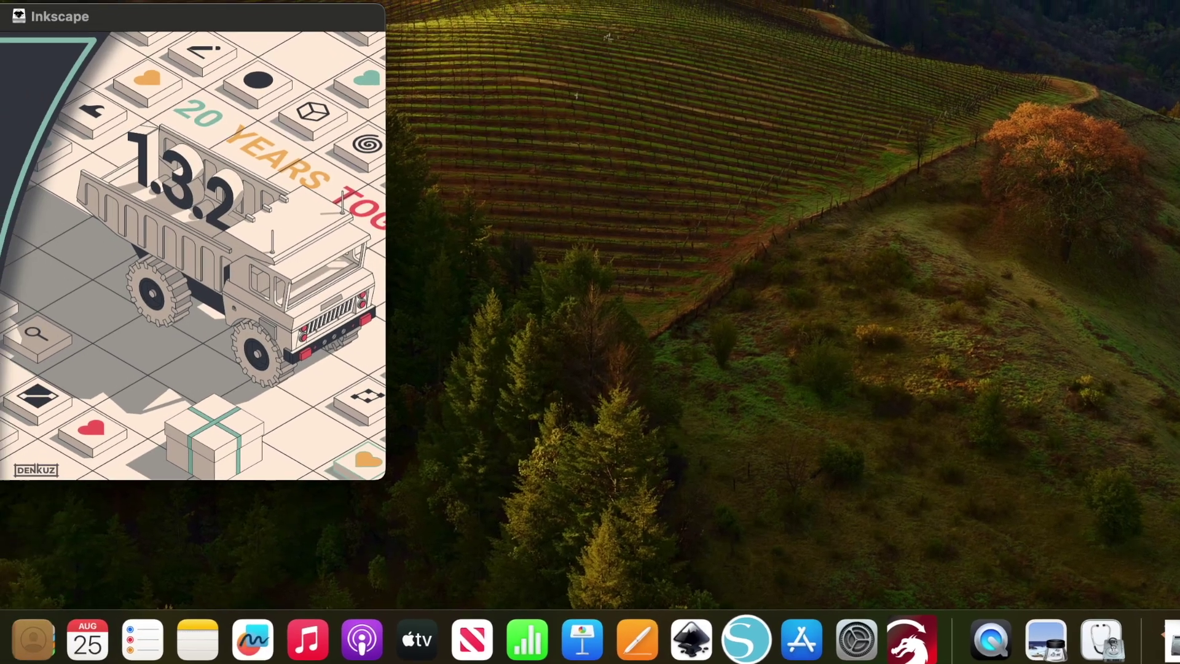
left_click_drag(327, 213, 333, 437)
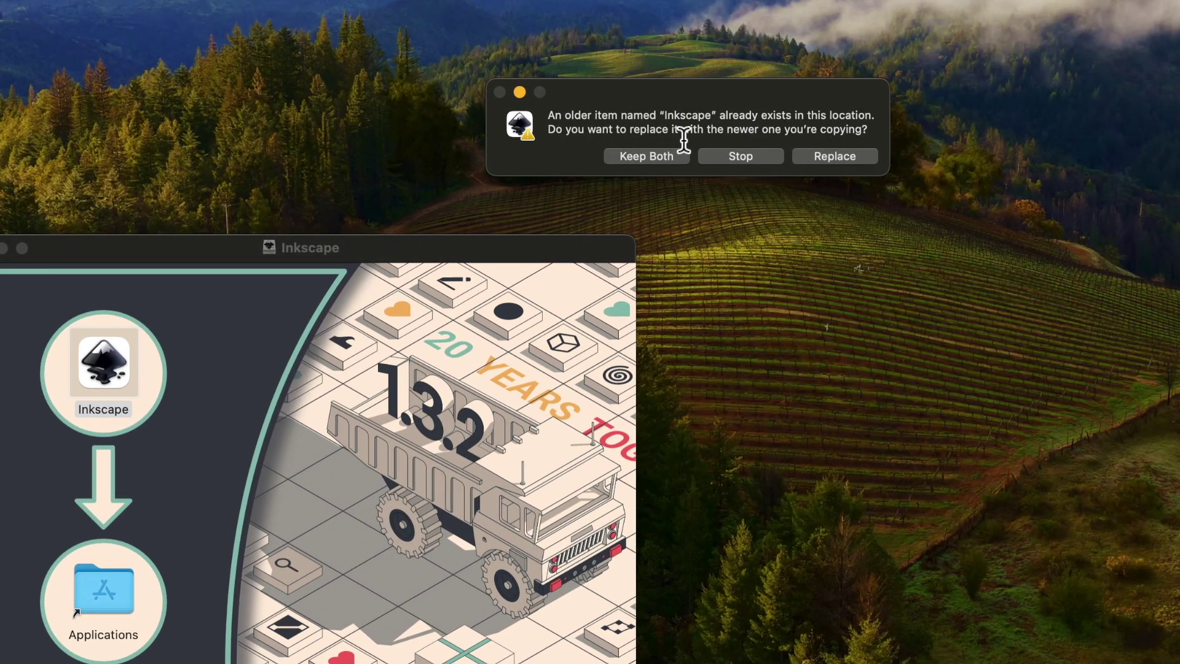
left_click(834, 156)
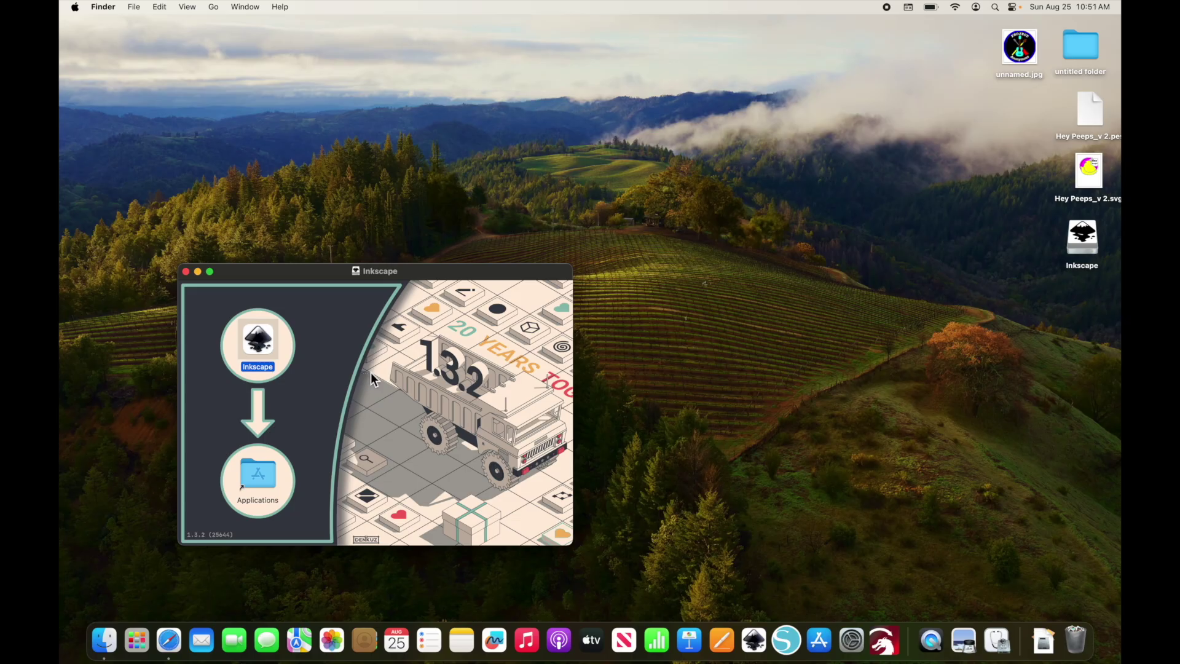
Step: Close the Inkscape disk image window and open the Ink/Stitch installer package from Downloads
left_click(186, 273)
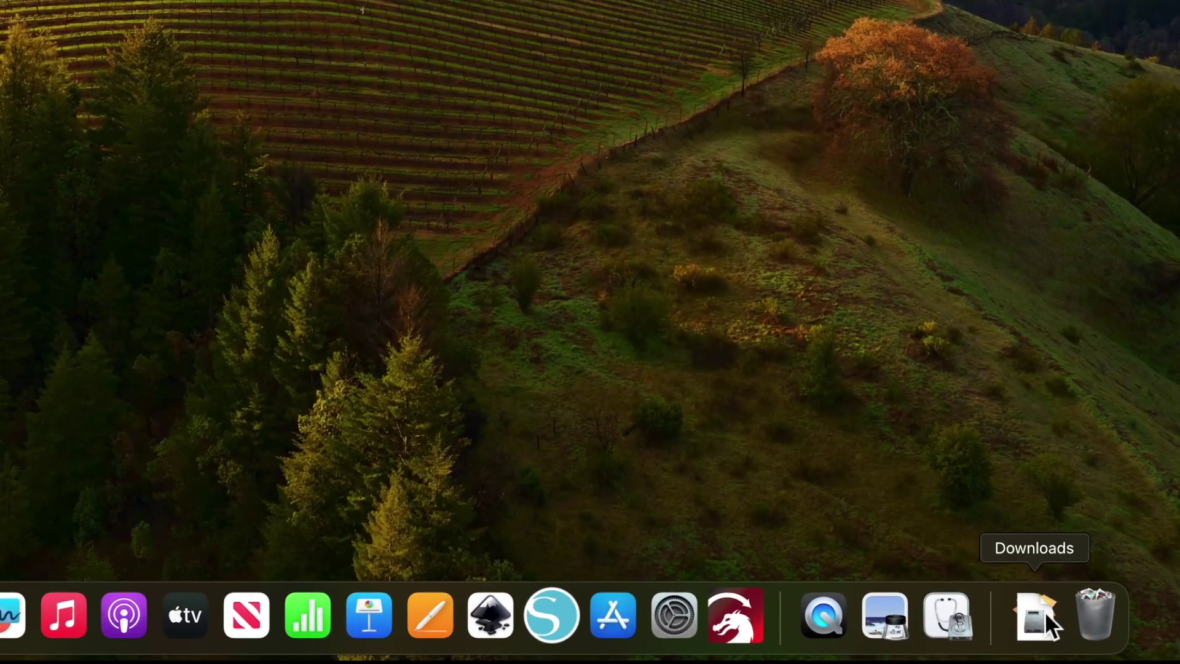
left_click(1021, 607)
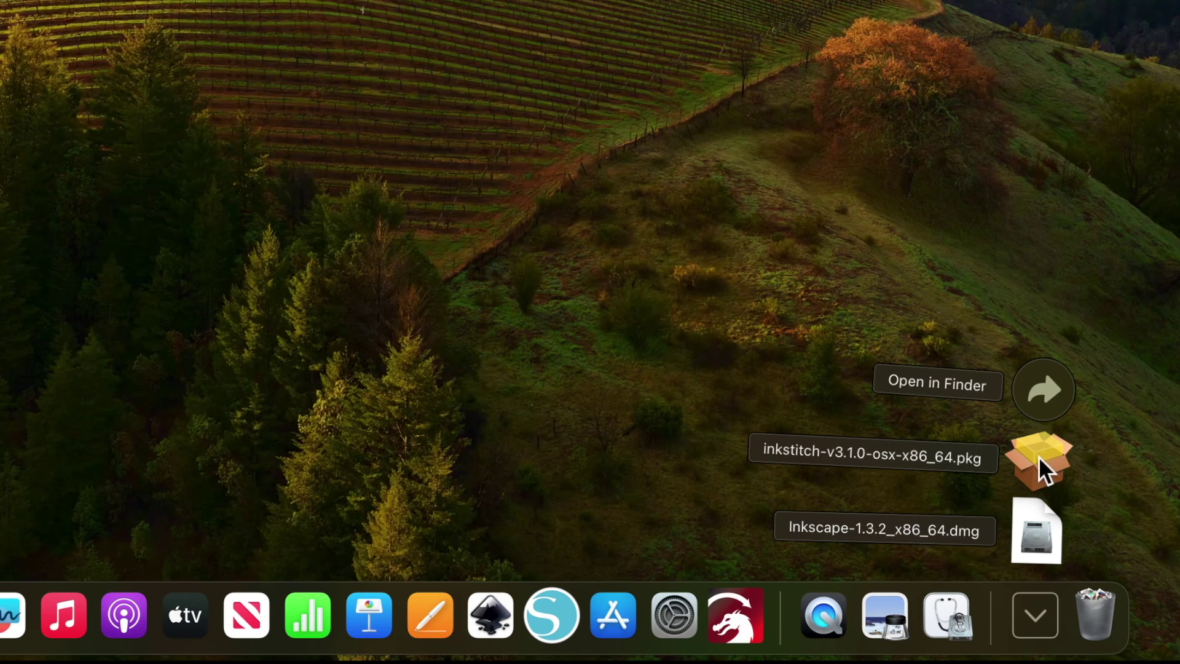
left_click(1039, 456)
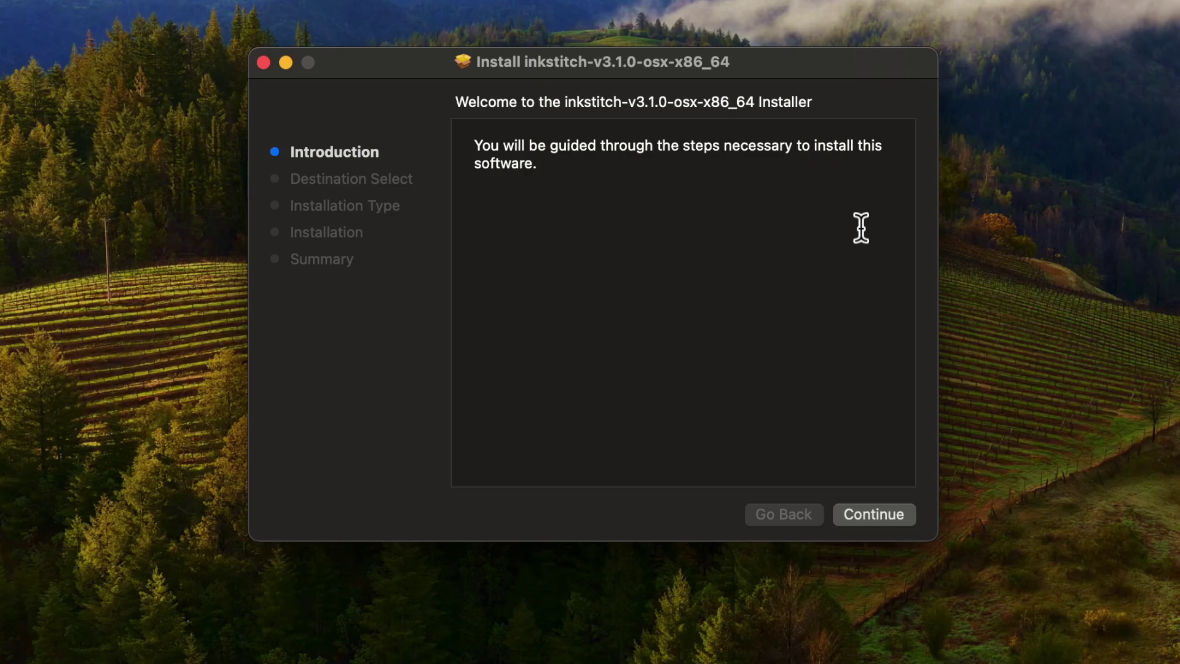
Step: Install Ink/Stitch v3.1.0 on Macintosh HD, then move the installer package to the Trash
left_click(888, 514)
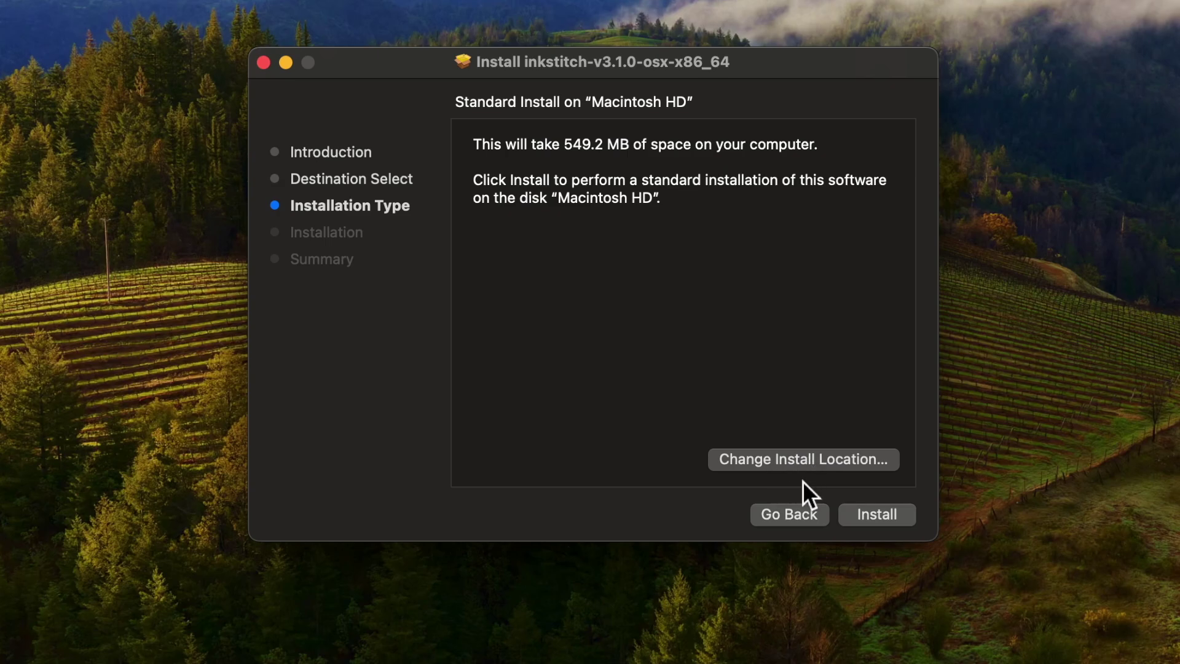
left_click(887, 515)
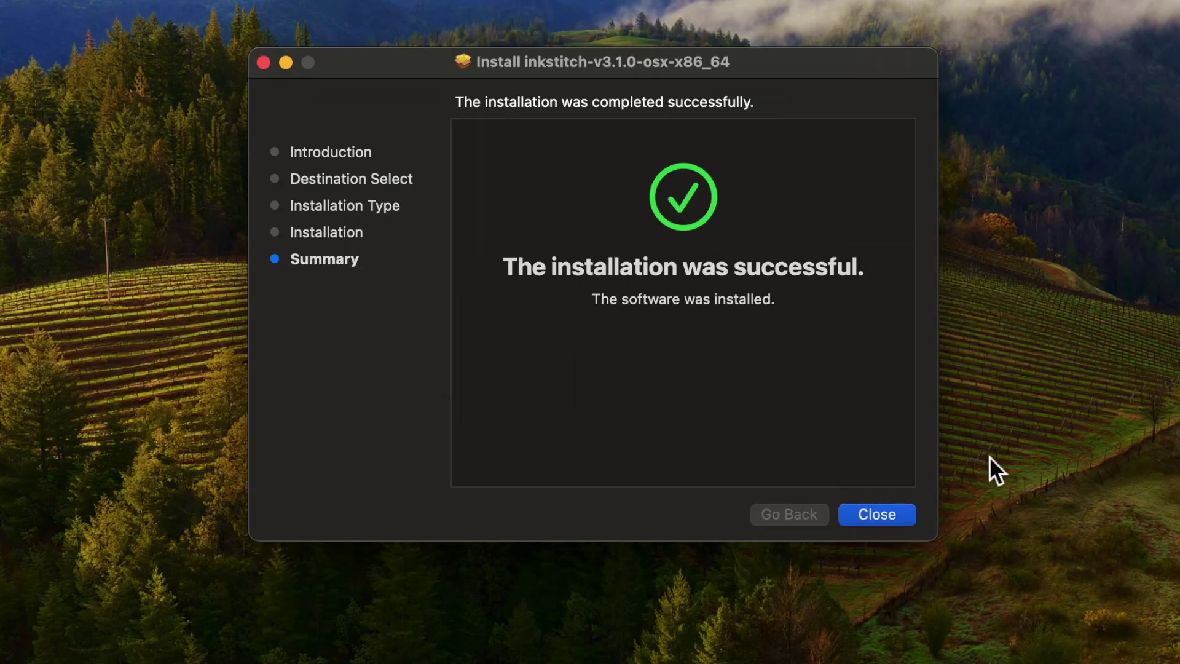
left_click(876, 514)
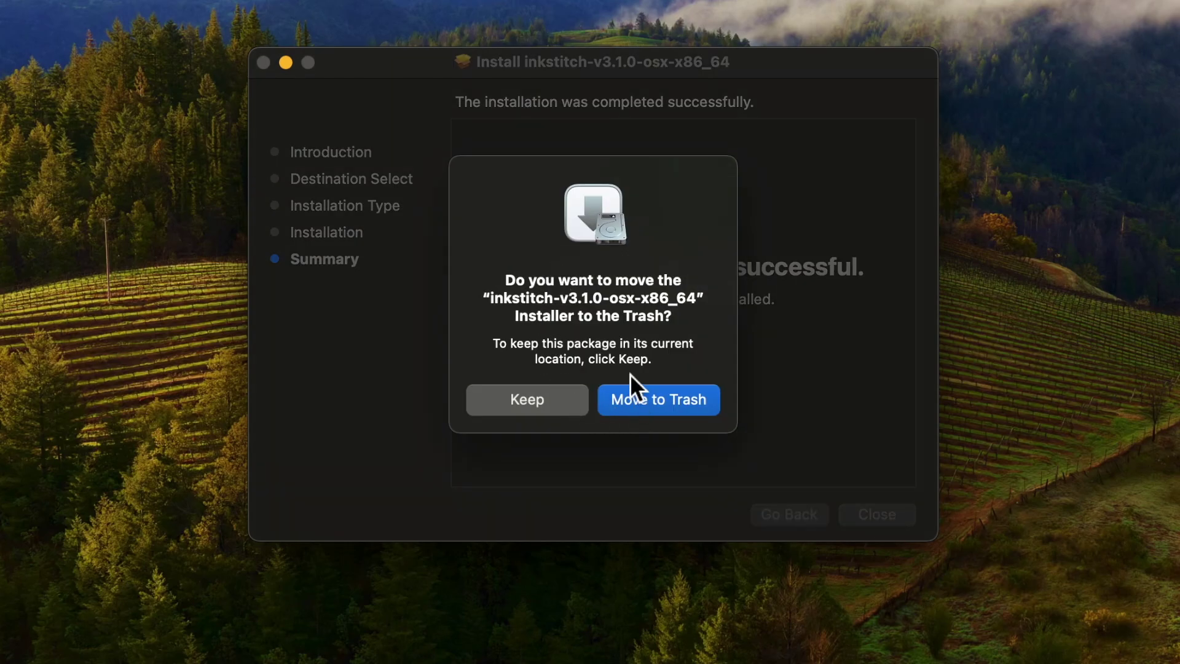
left_click(674, 407)
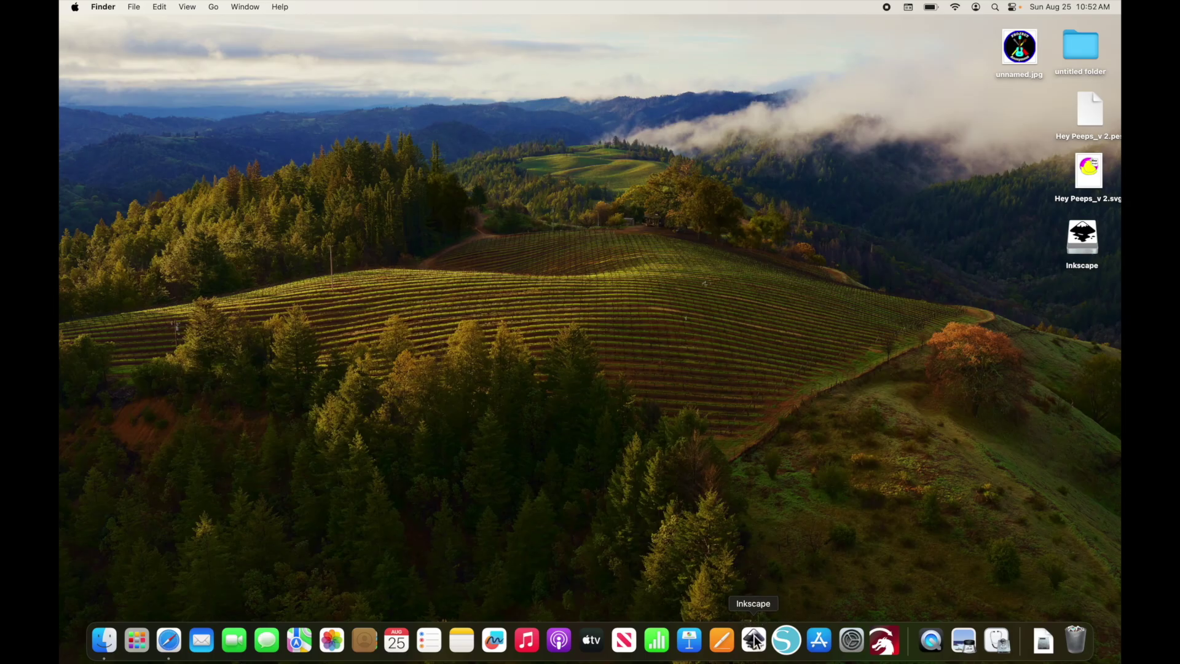
Step: Launch Inkscape 1.3.2 and save quick setup with Dark Checkerboard canvas and Inkscape carbon MacOSX shortcuts
left_click(755, 640)
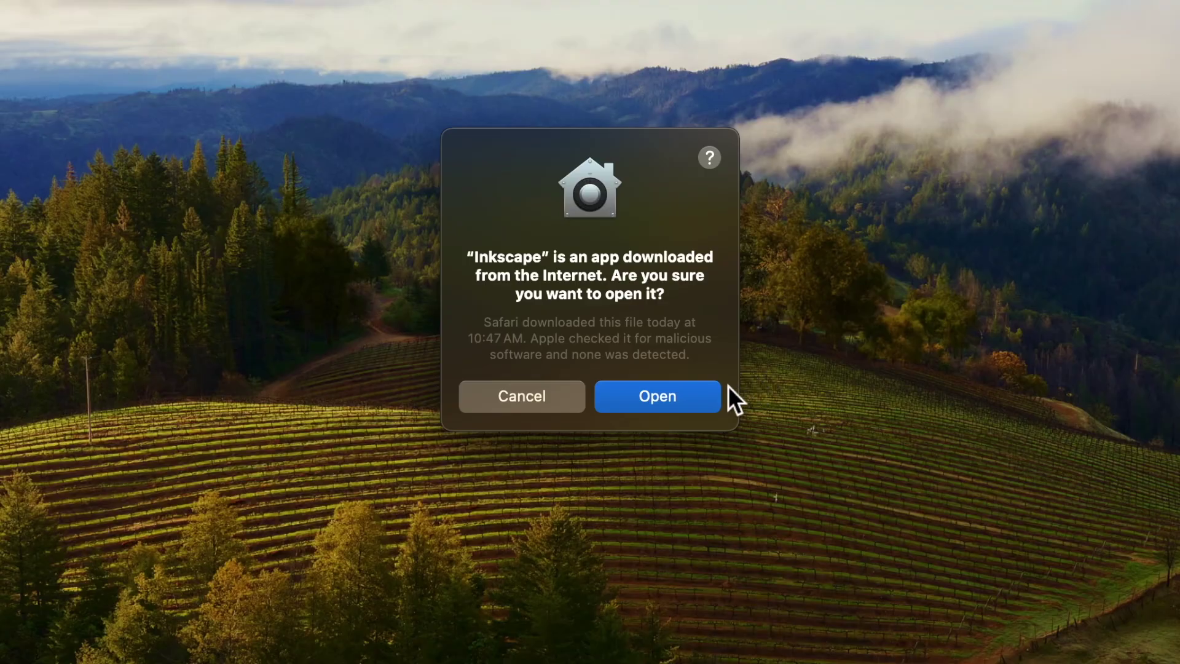
left_click(713, 397)
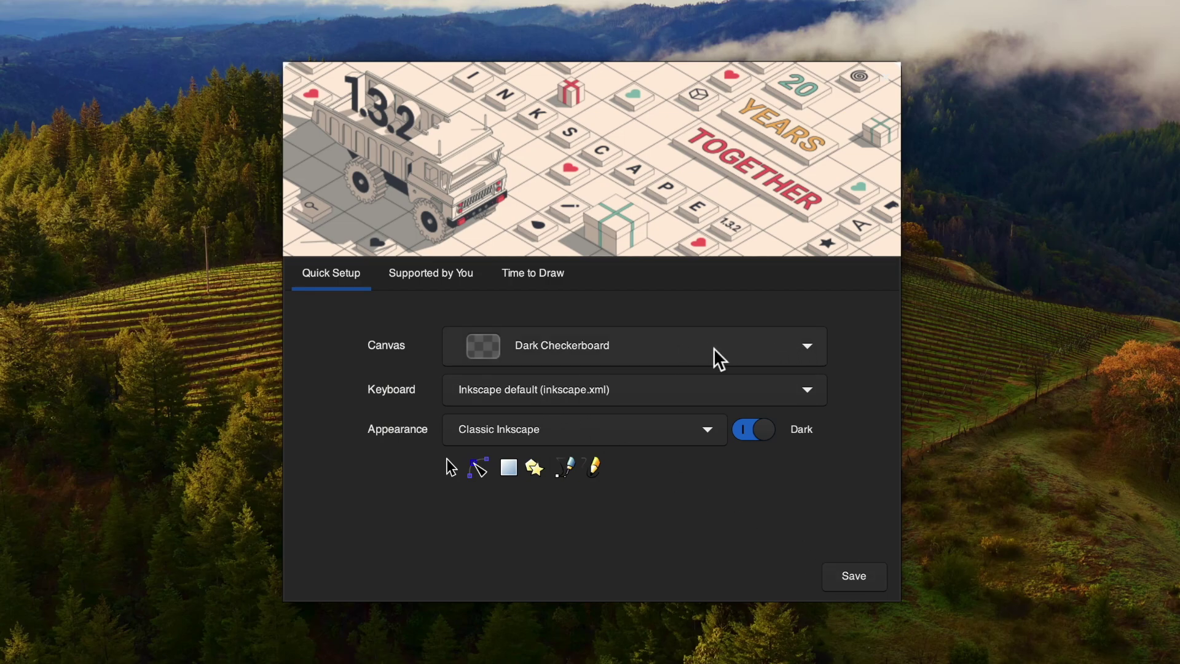
left_click(749, 354)
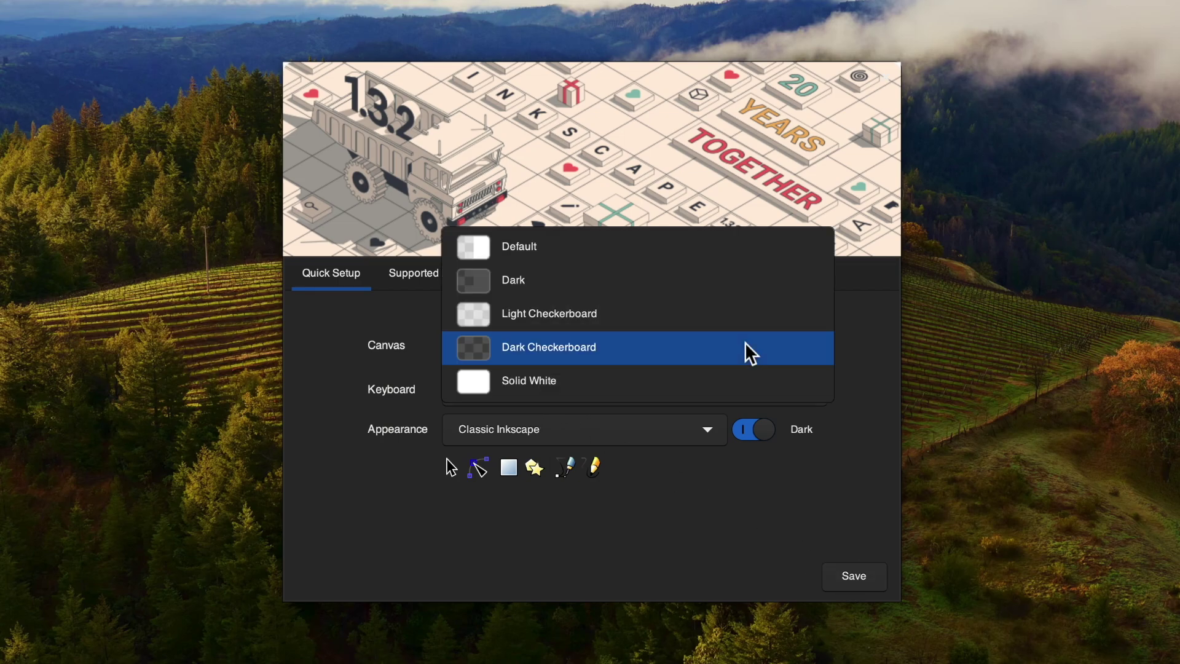
left_click(749, 353)
left_click(684, 382)
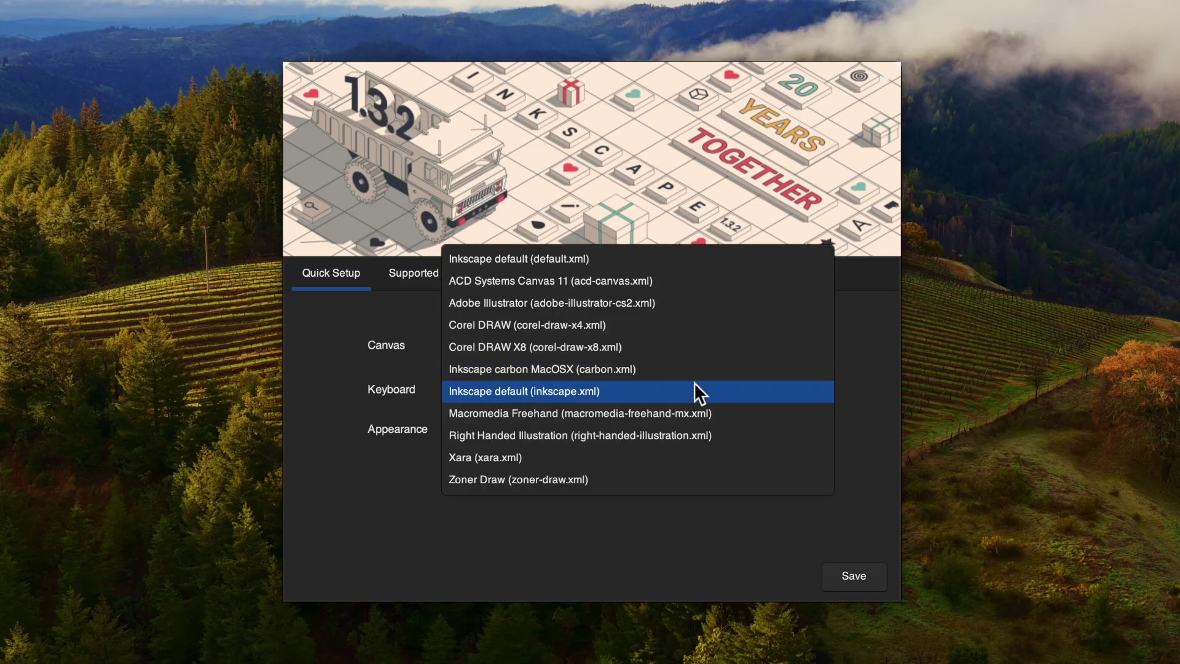
left_click(687, 374)
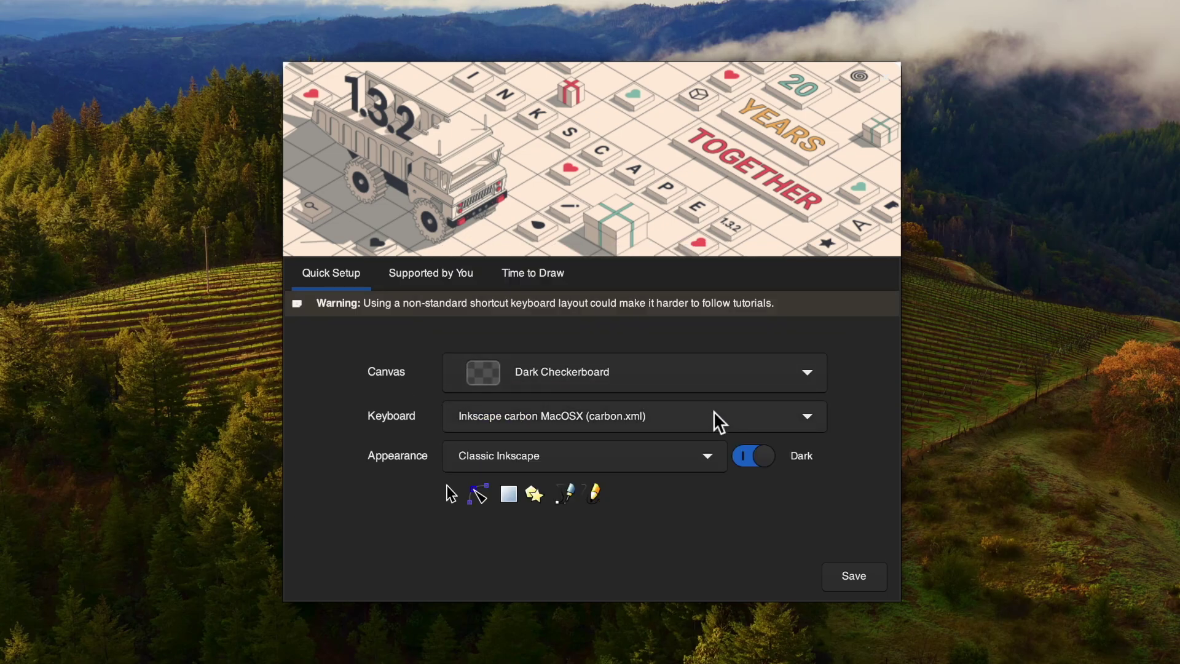
left_click(862, 585)
left_click(854, 582)
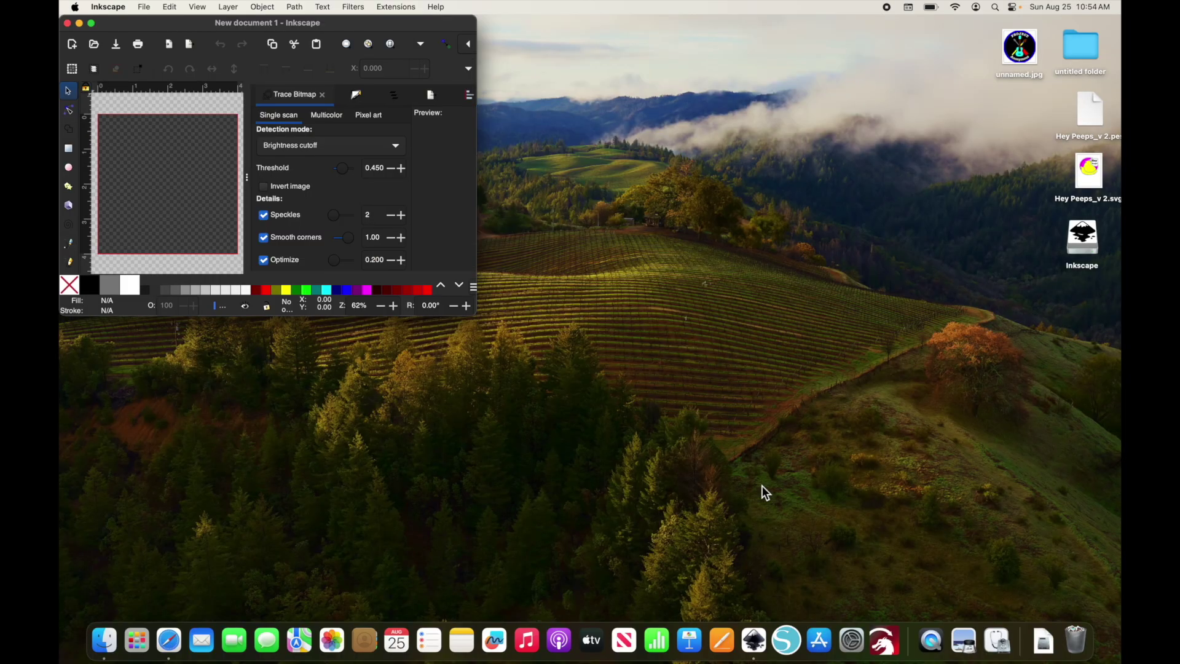
Step: Enlarge the Inkscape window and launch Extensions > Ink/Stitch > Lettering
left_click_drag(476, 320, 1067, 580)
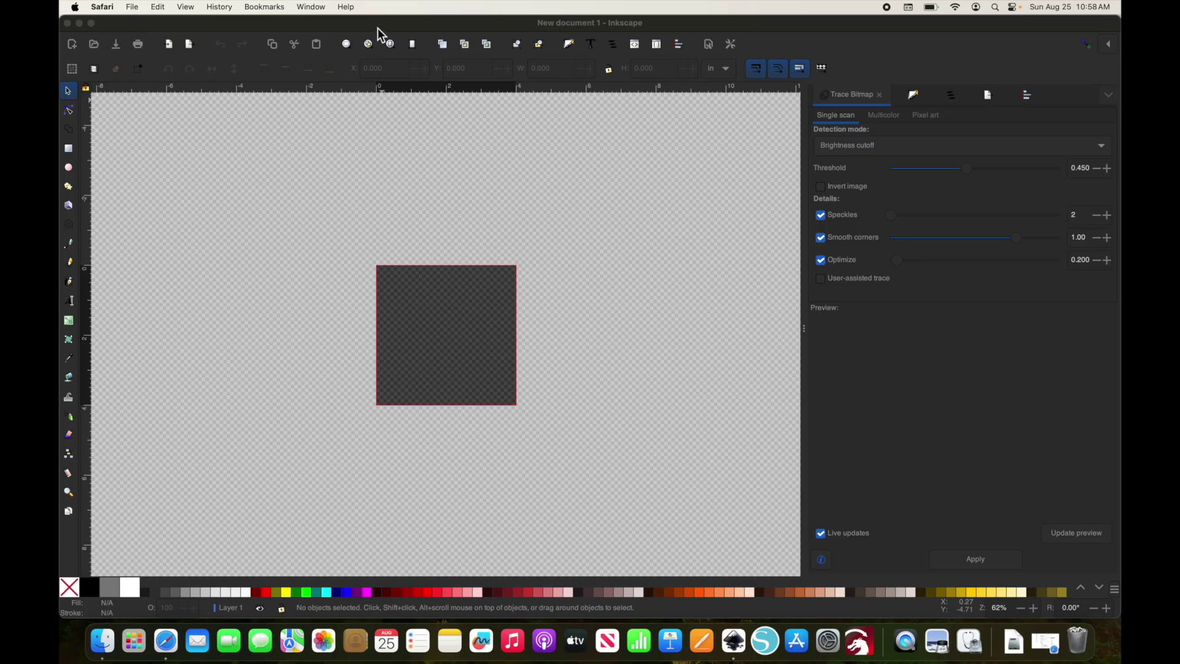
left_click(377, 28)
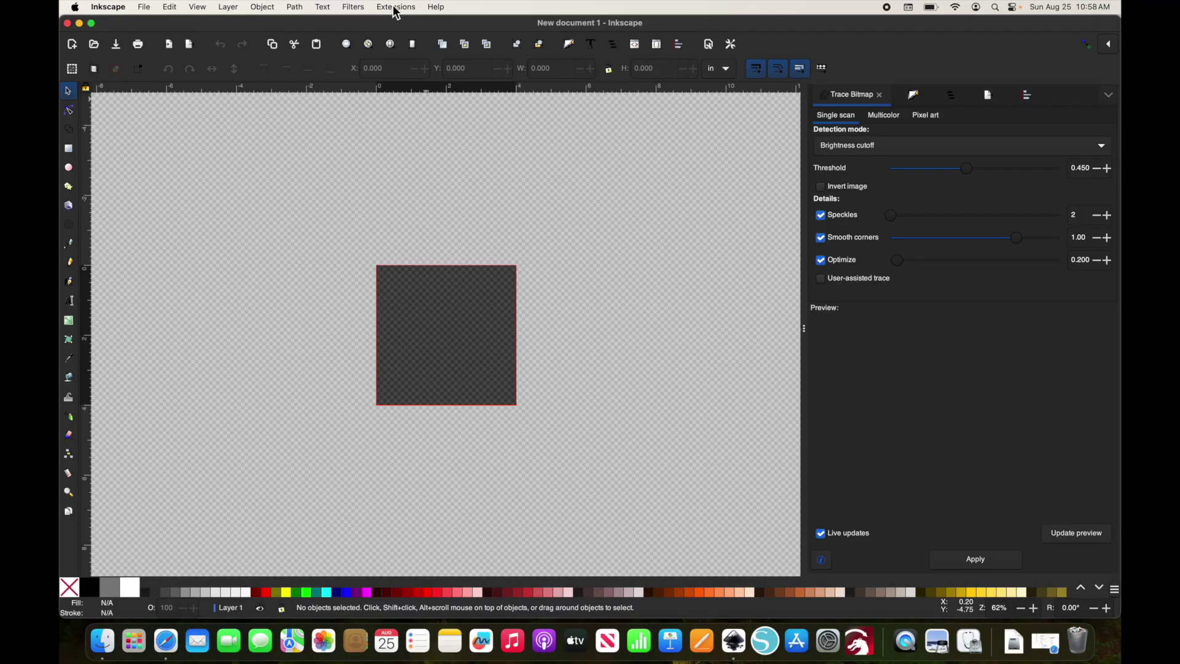
left_click(393, 6)
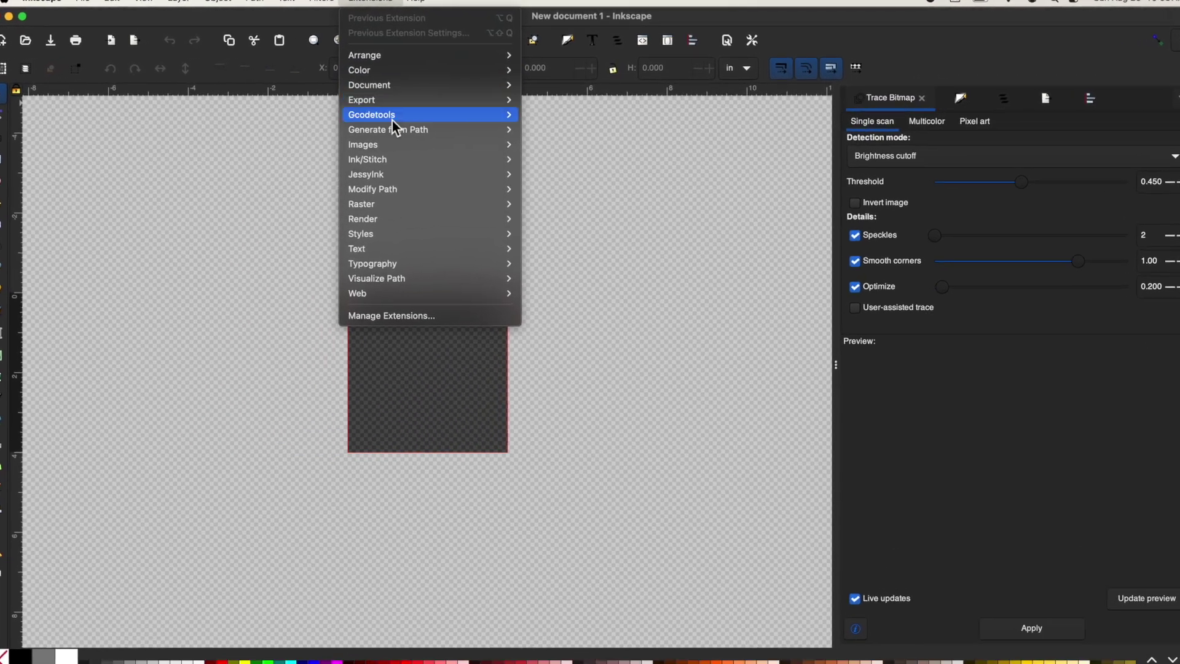
mouse_move(394, 160)
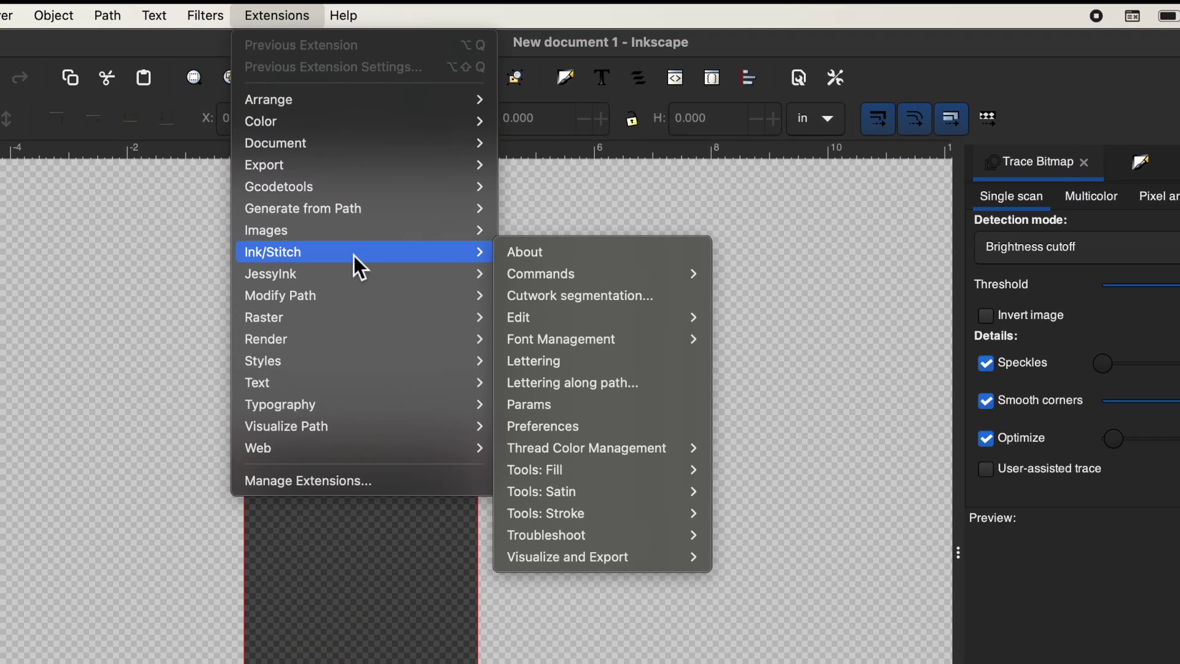
left_click(540, 361)
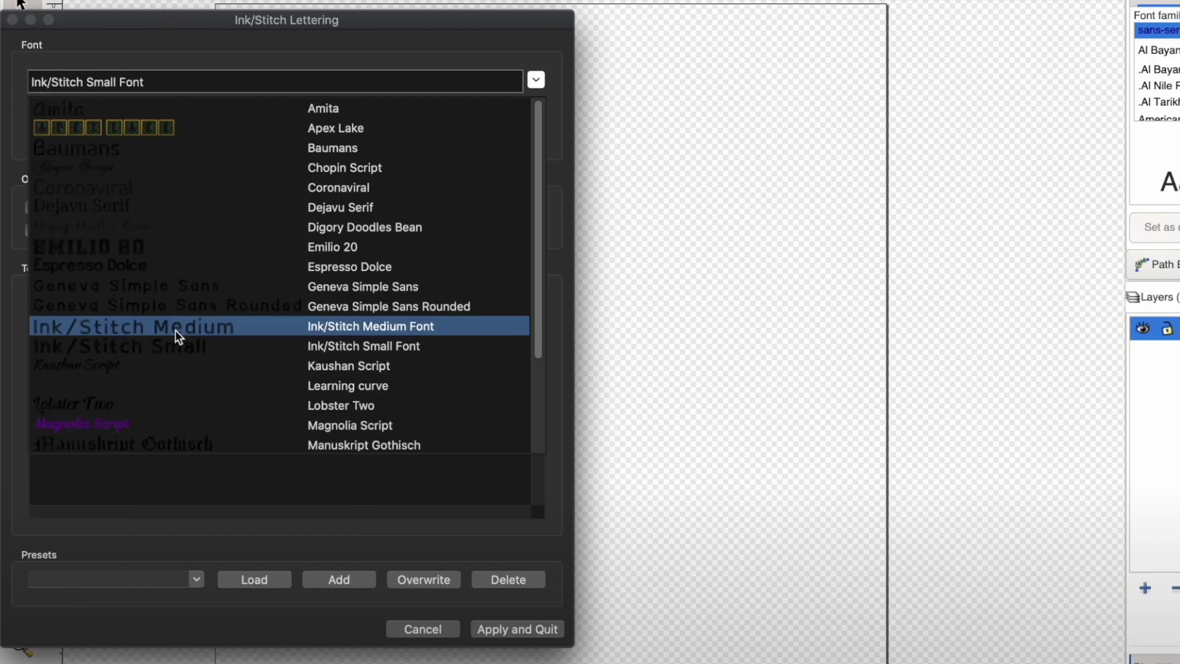
Step: Choose Ink/Stitch Small Font as the lettering font
scroll(184, 339, "down", 5)
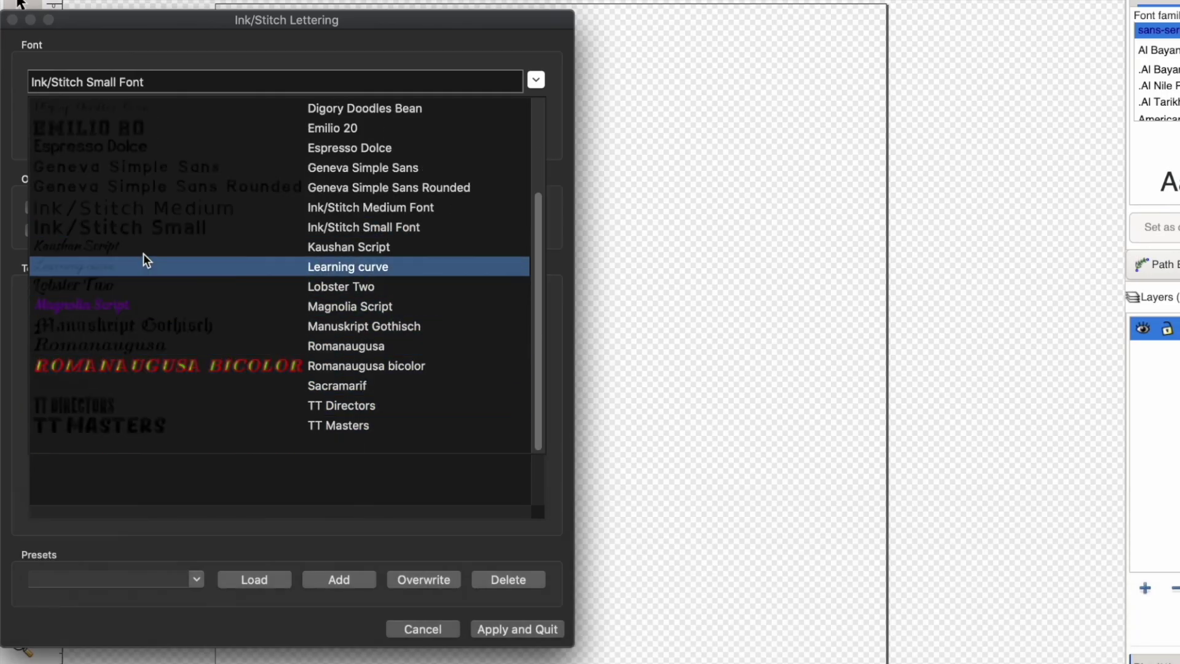
scroll(148, 229, "up", 1)
left_click(147, 228)
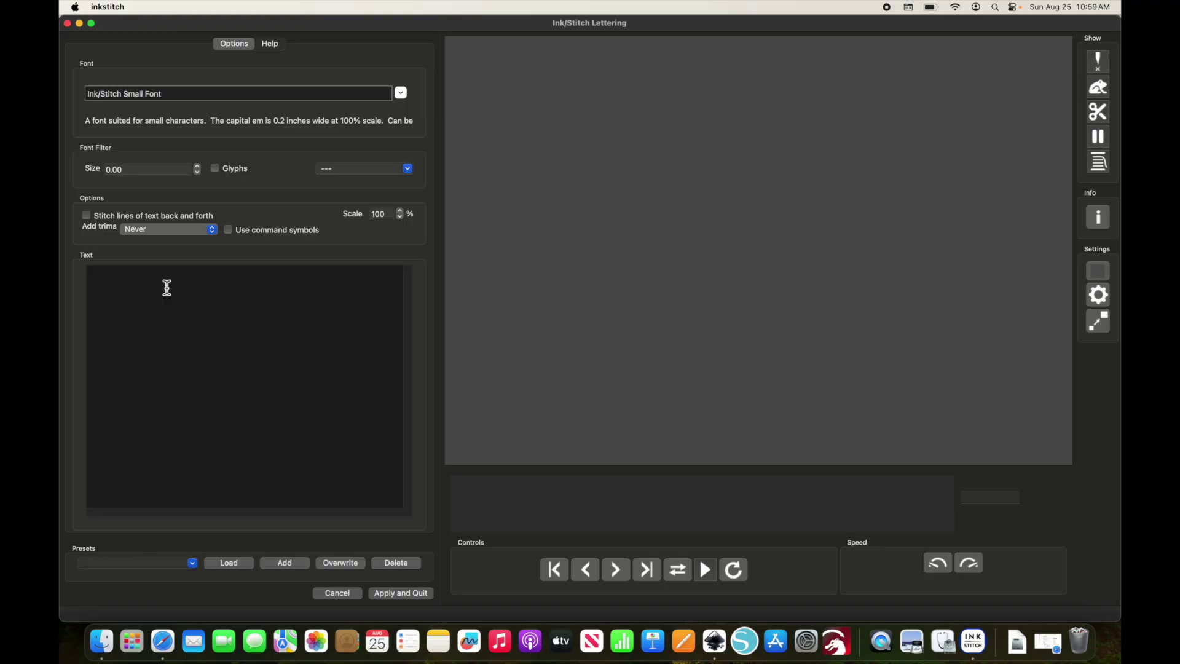
Step: Enter 'Hello' as the lettering text and browse the font list without changing font
type("H")
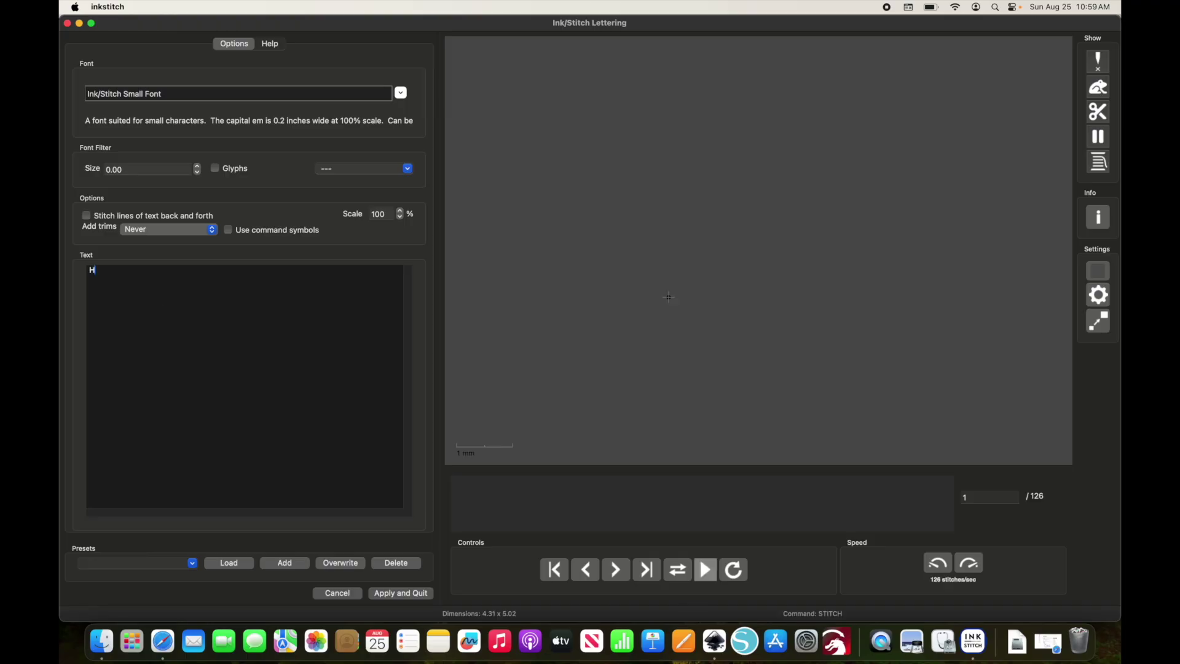
type("ello")
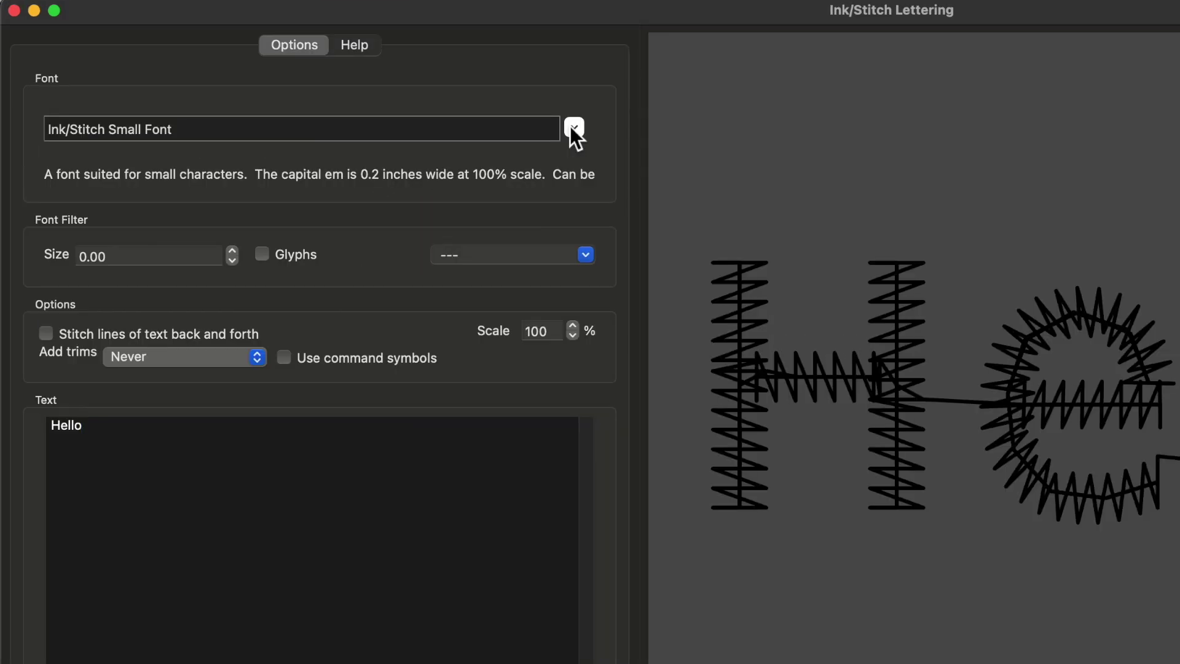
left_click(417, 113)
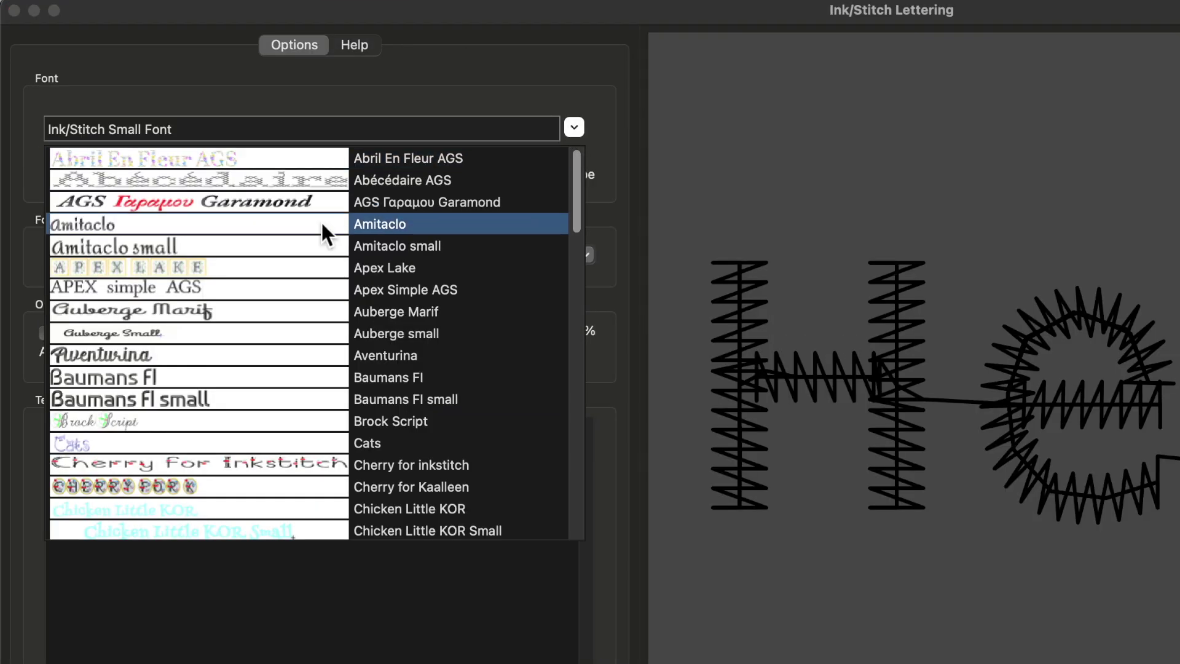
scroll(310, 250, "down", 20)
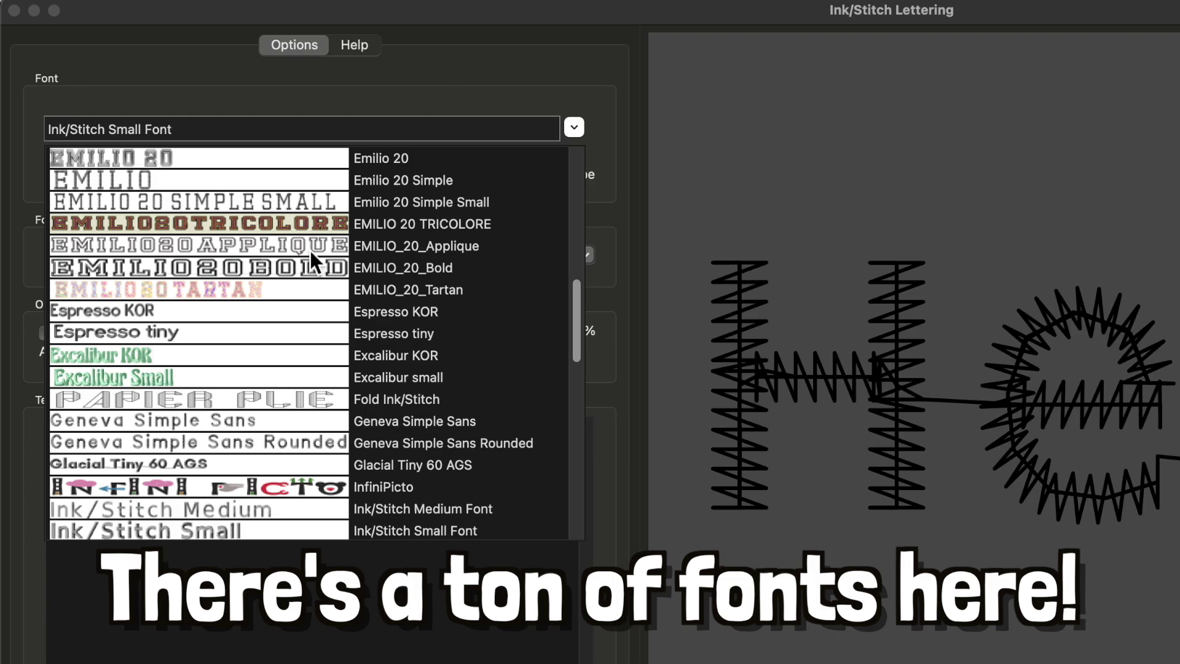
scroll(310, 251, "up", 5)
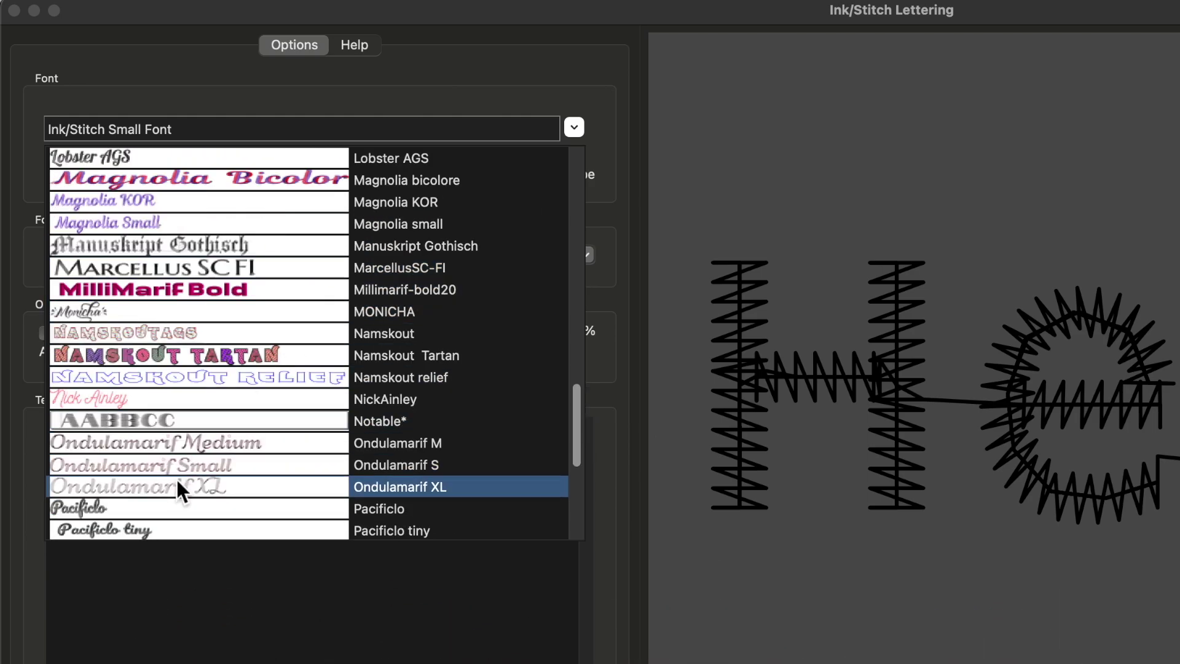
scroll(202, 271, "up", 5)
scroll(209, 270, "up", 5)
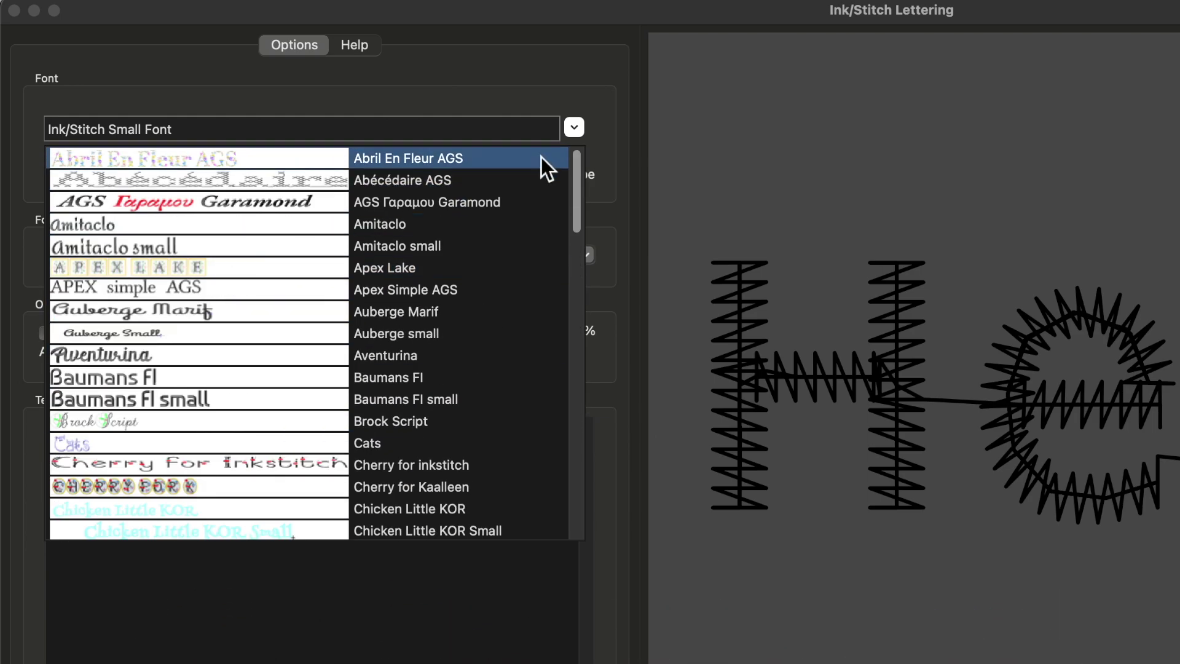
left_click(605, 128)
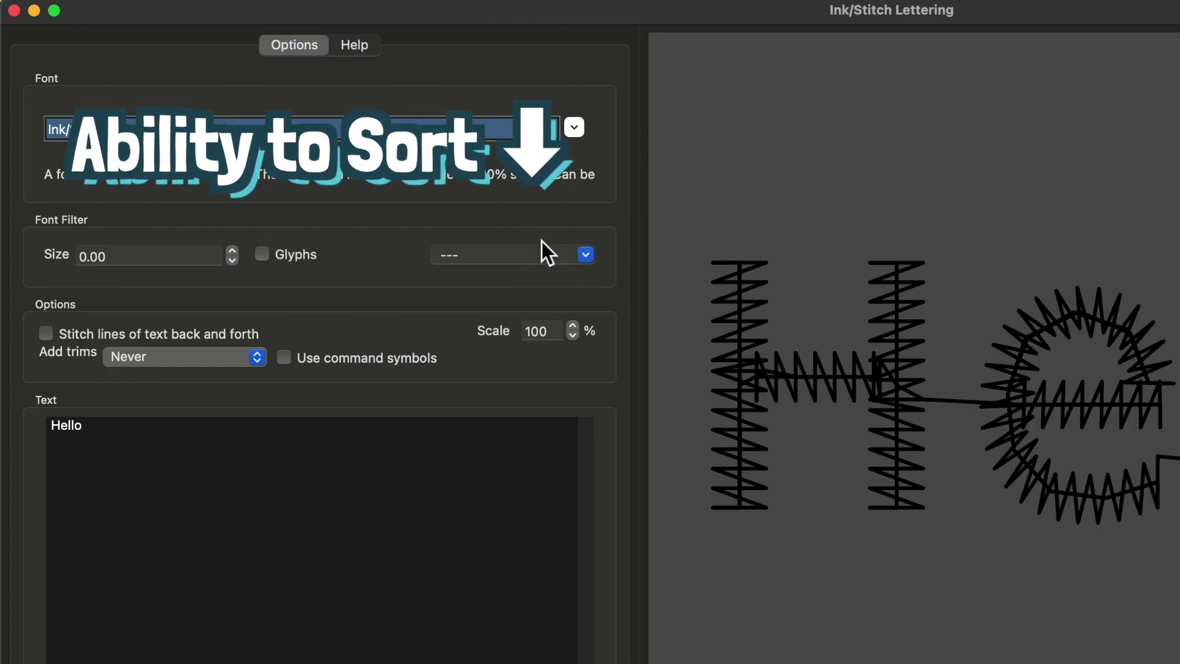
Step: Filter fonts to the Applique category, keeping Namskout as the font
left_click(585, 255)
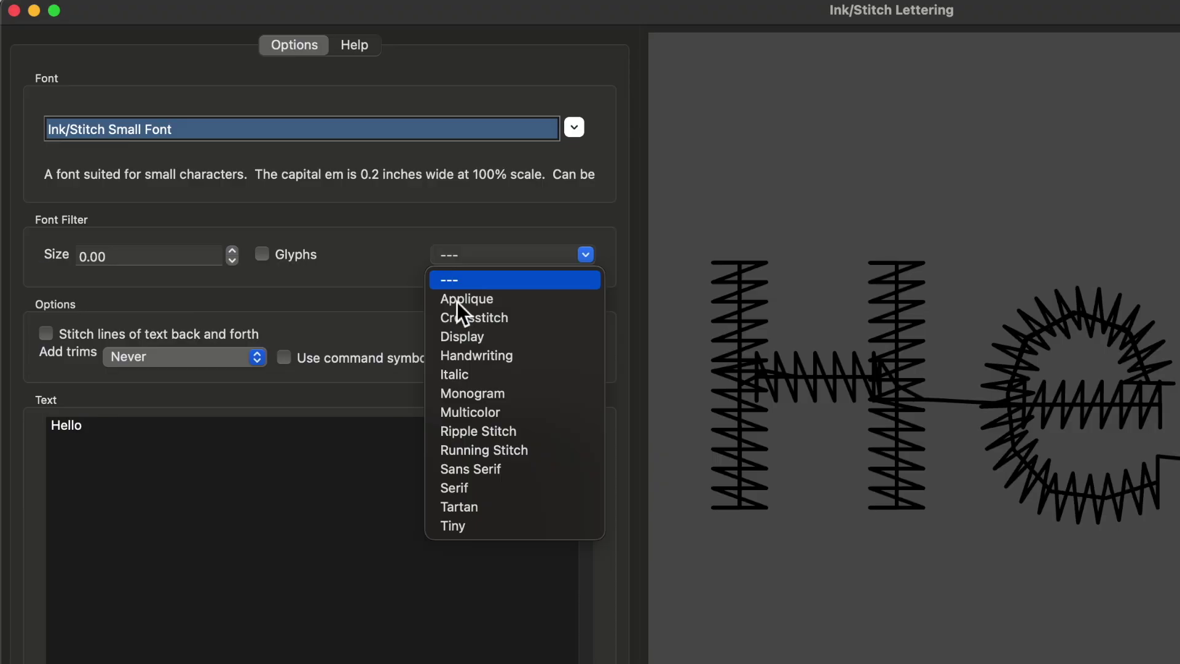
left_click(525, 191)
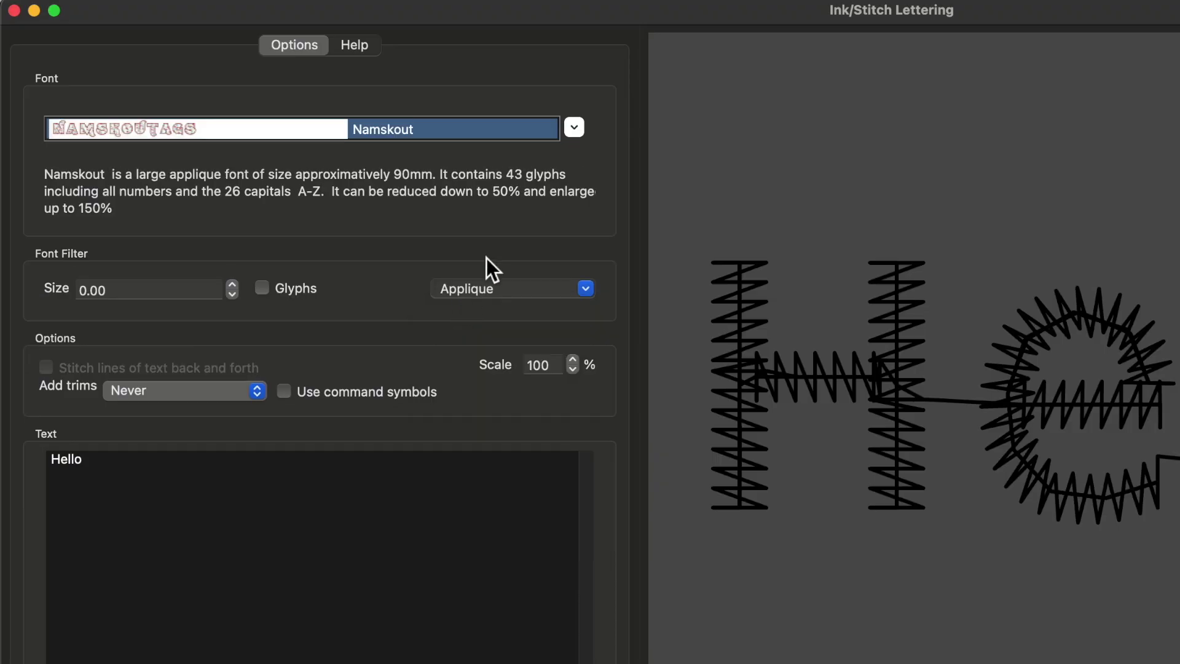
left_click(574, 126)
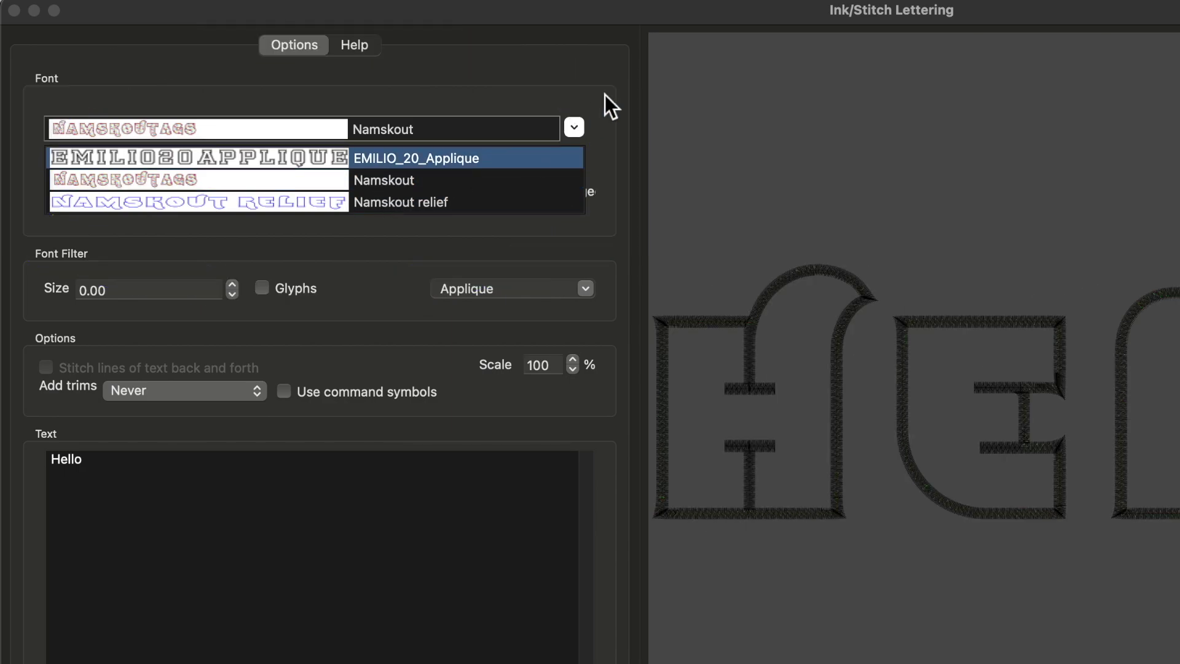
left_click(574, 125)
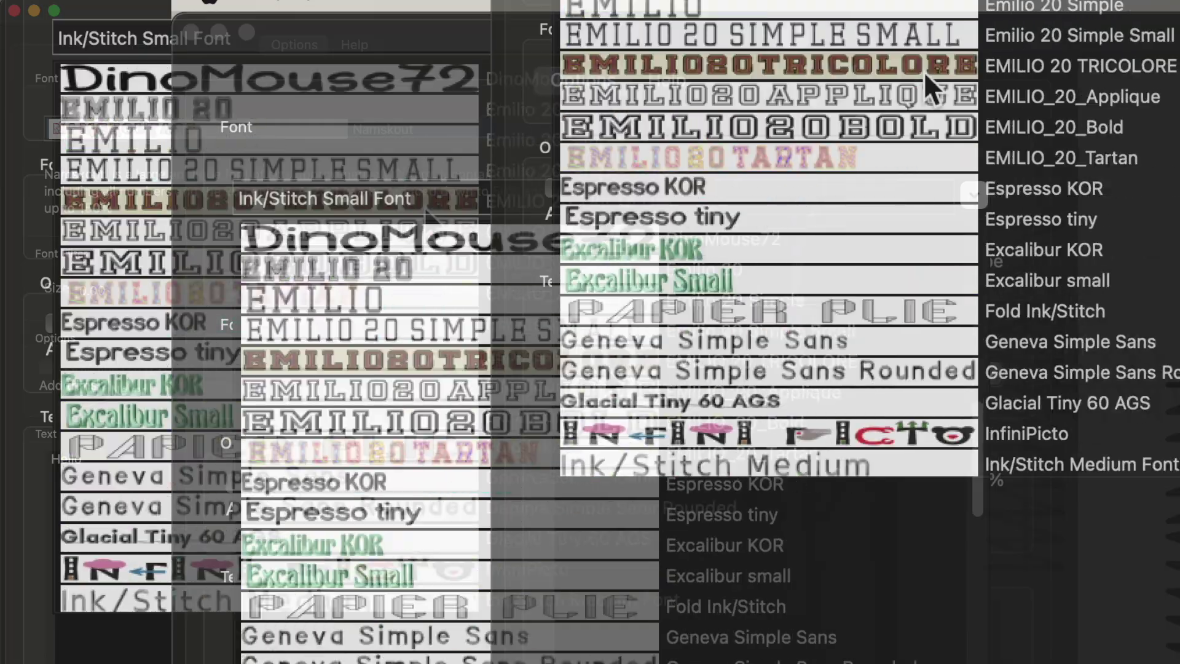
Step: Clear the font category filter and browse the full font list, keeping Namskout
left_click(492, 289)
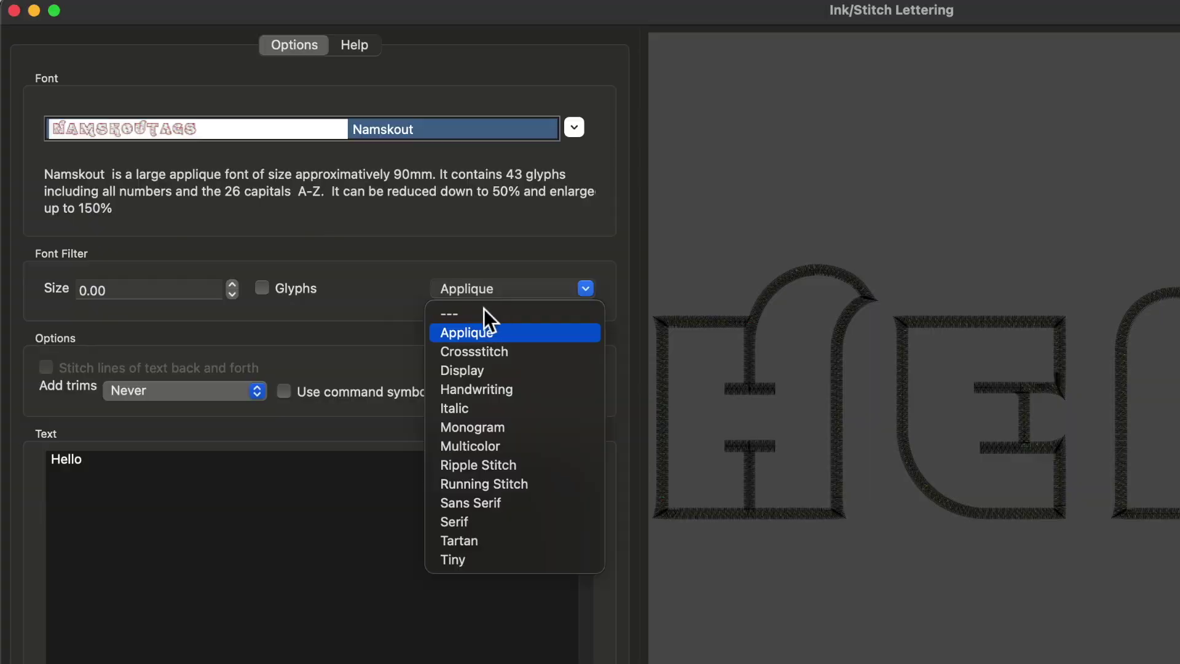
left_click(470, 313)
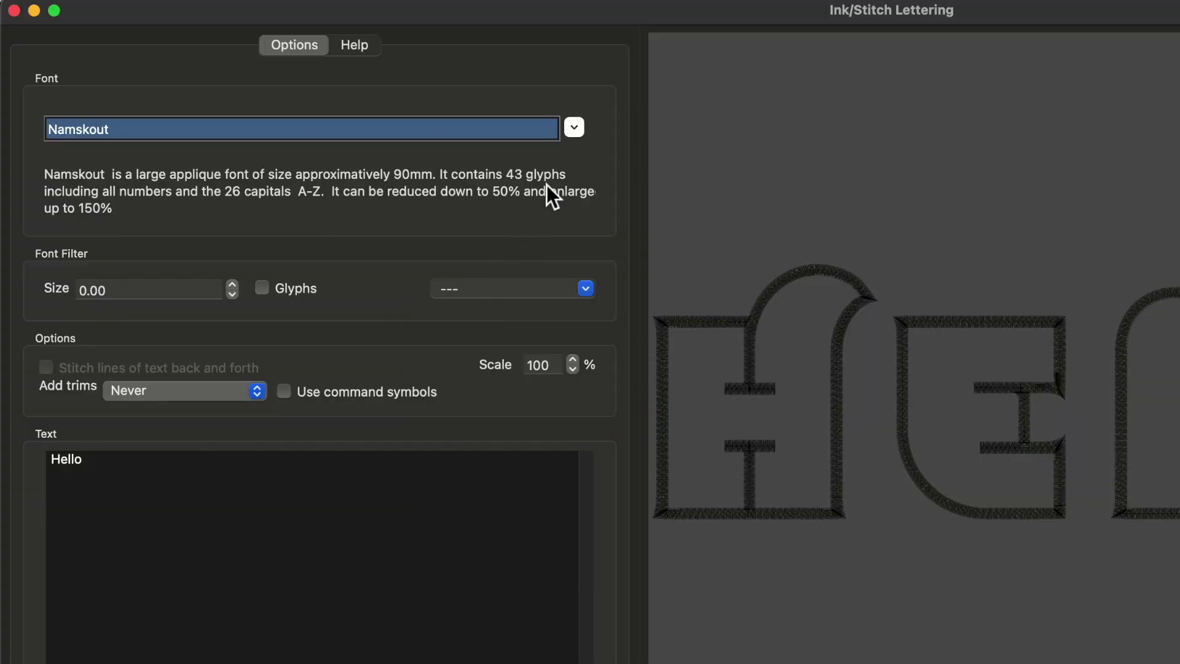
left_click(578, 125)
scroll(349, 295, "down", 15)
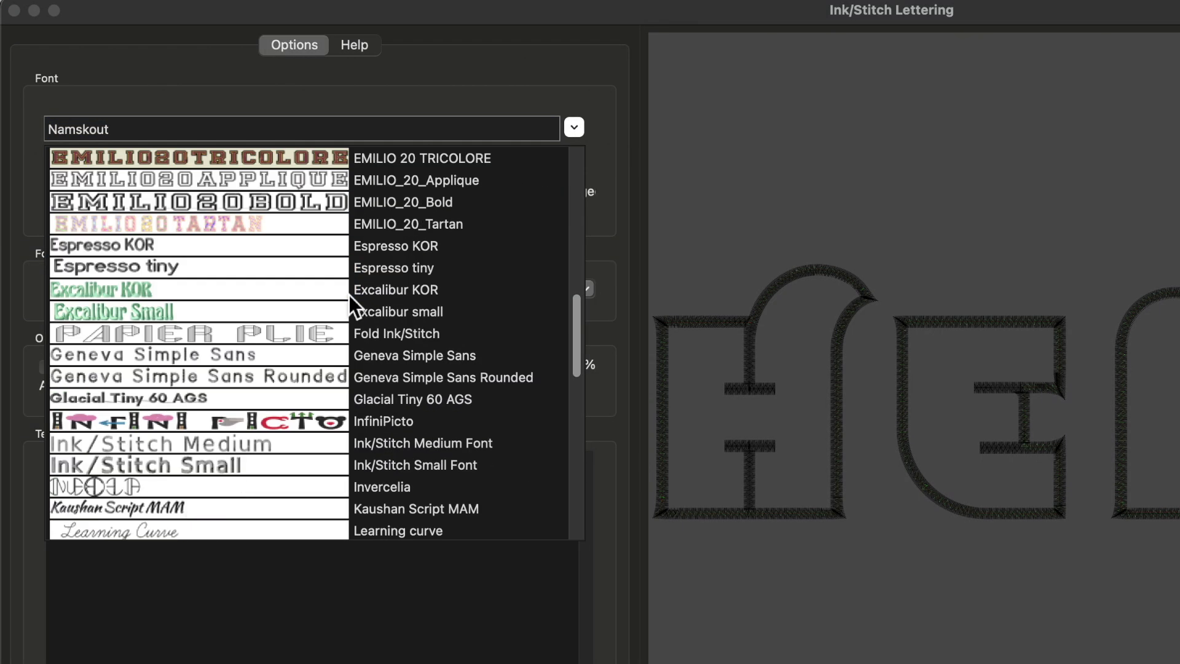
scroll(348, 294, "down", 5)
scroll(348, 304, "up", 20)
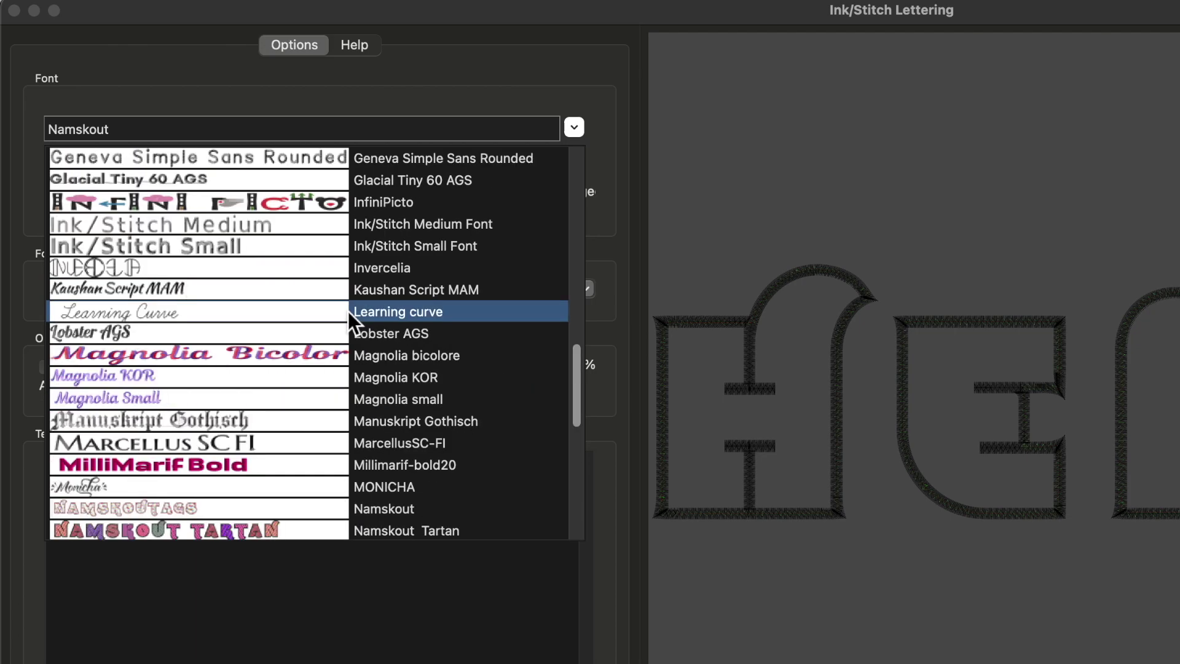
left_click(606, 150)
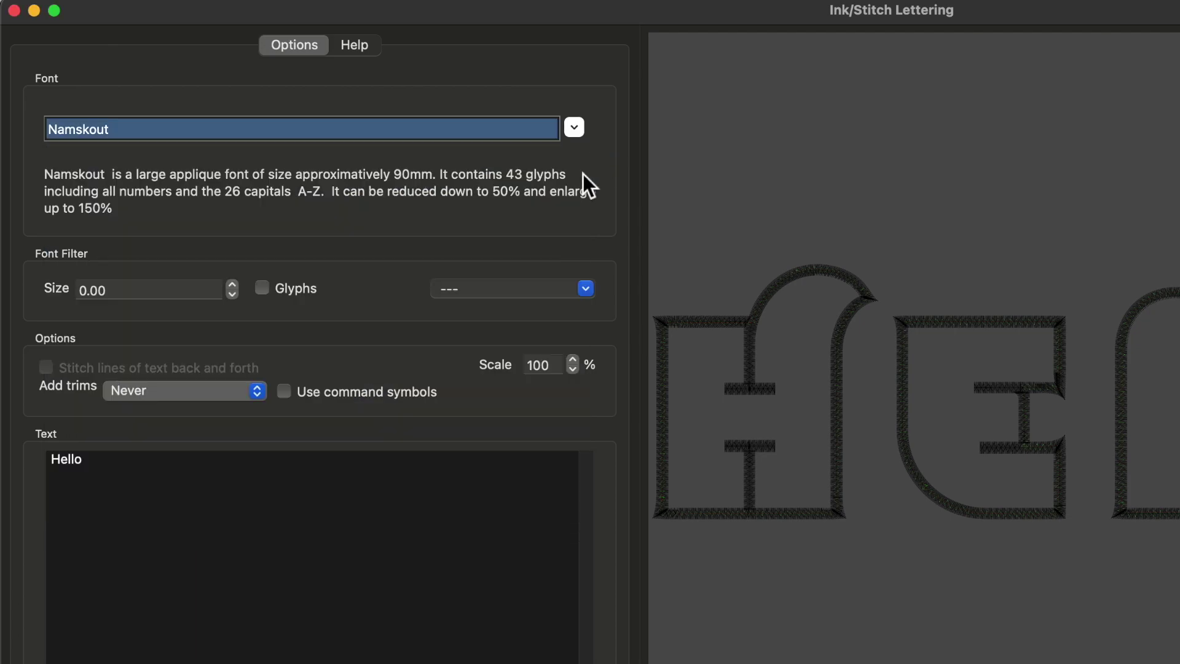
Step: Filter fonts to the Multicolor category and keep Ondulamarif M as the font
left_click(587, 297)
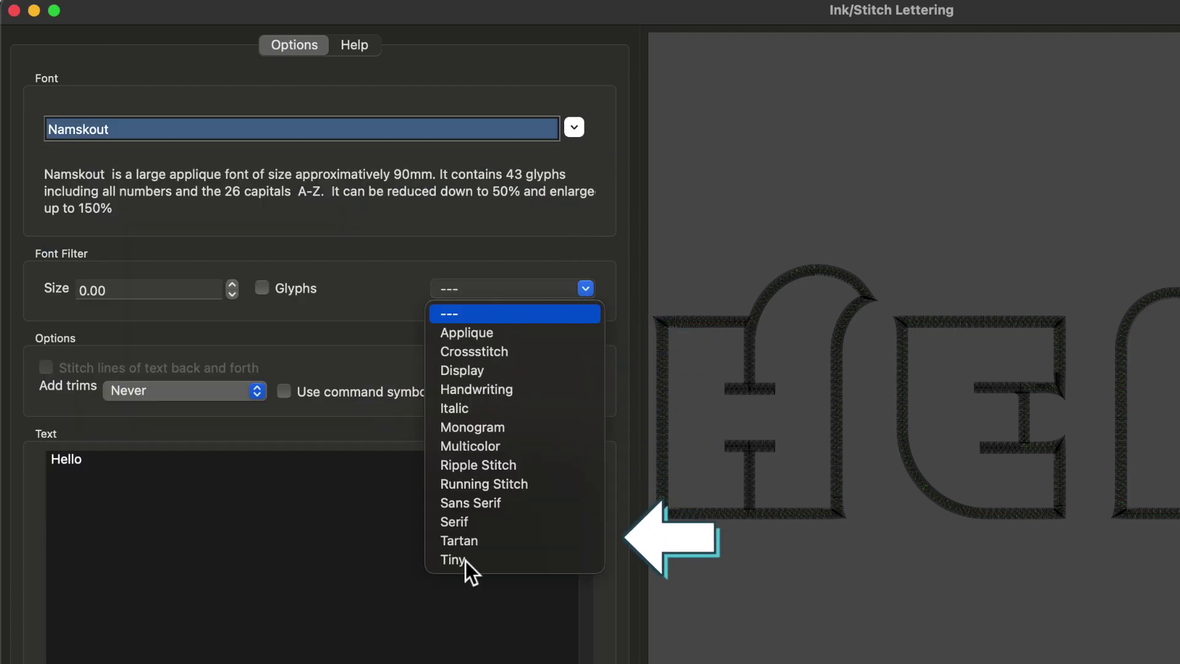
left_click(464, 448)
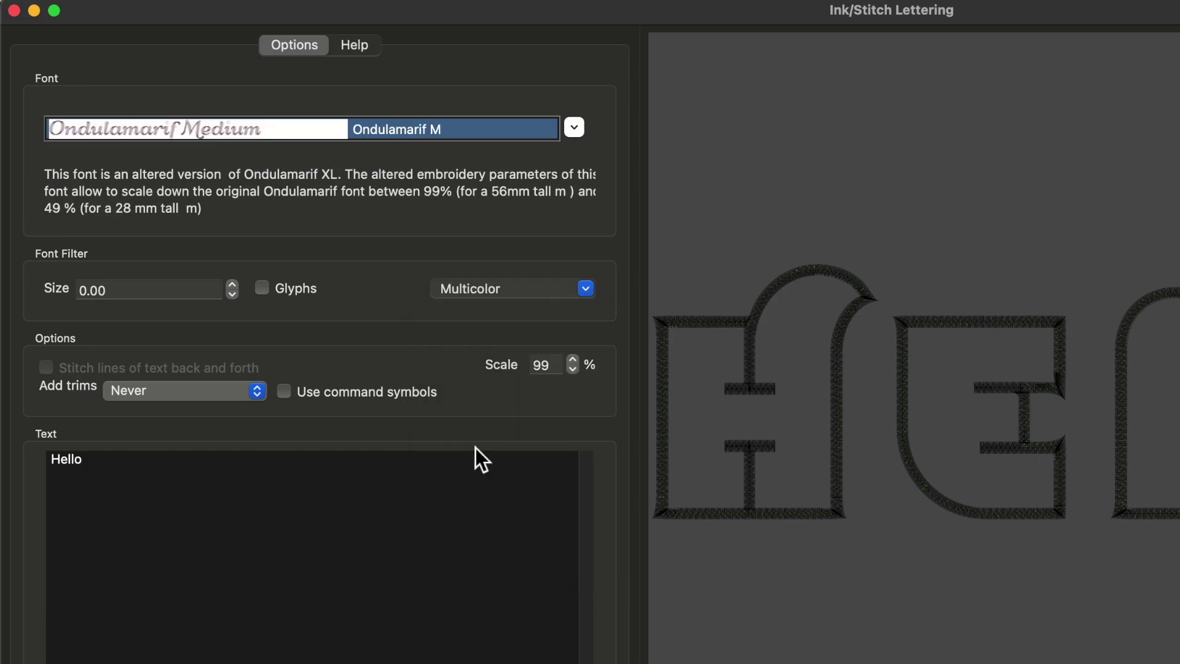
left_click(574, 129)
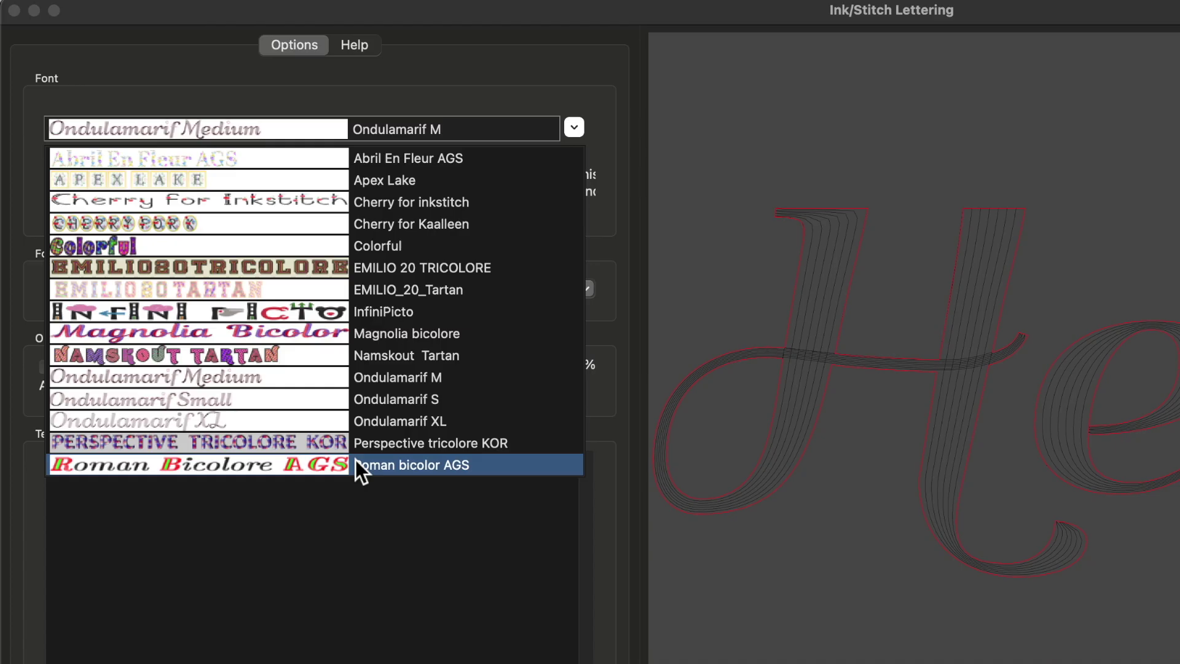
left_click(574, 128)
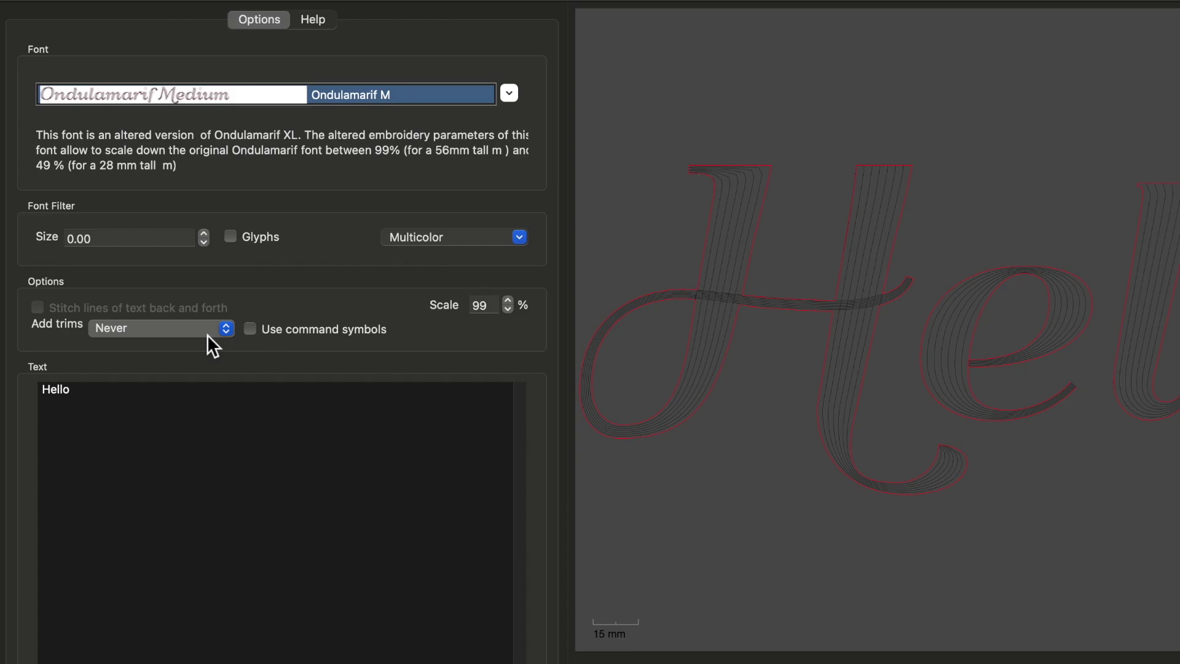
Step: Set trims to 'after each letter', enable command symbols, and apply the Hello lettering
left_click(224, 331)
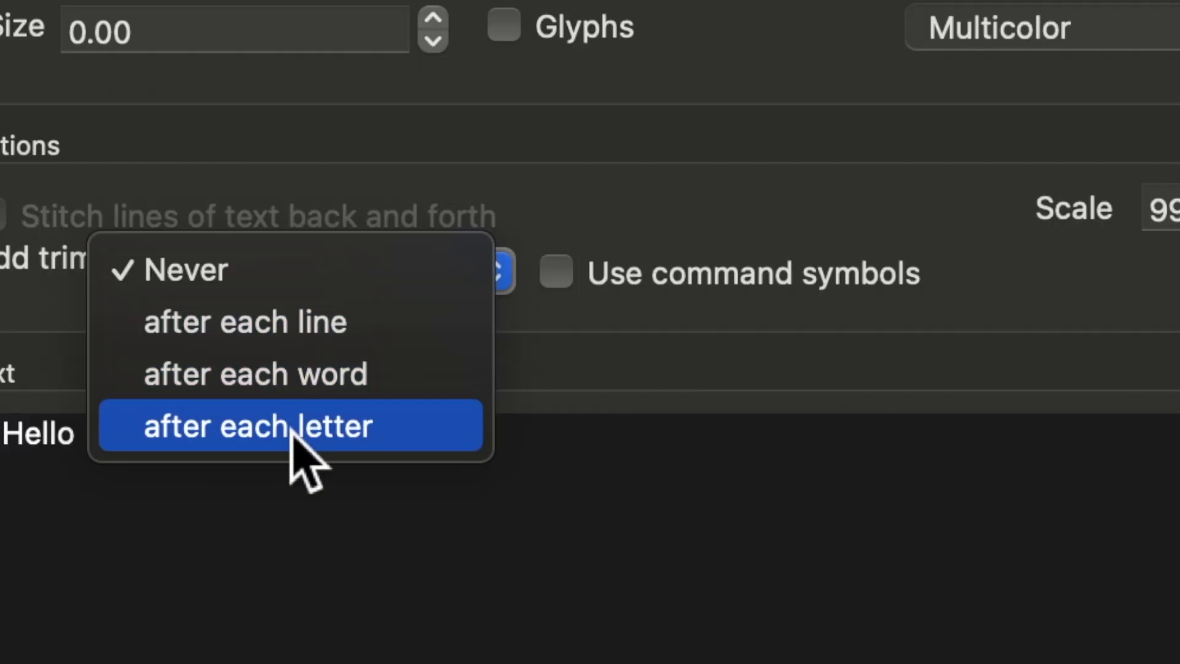
left_click(294, 438)
left_click(557, 271)
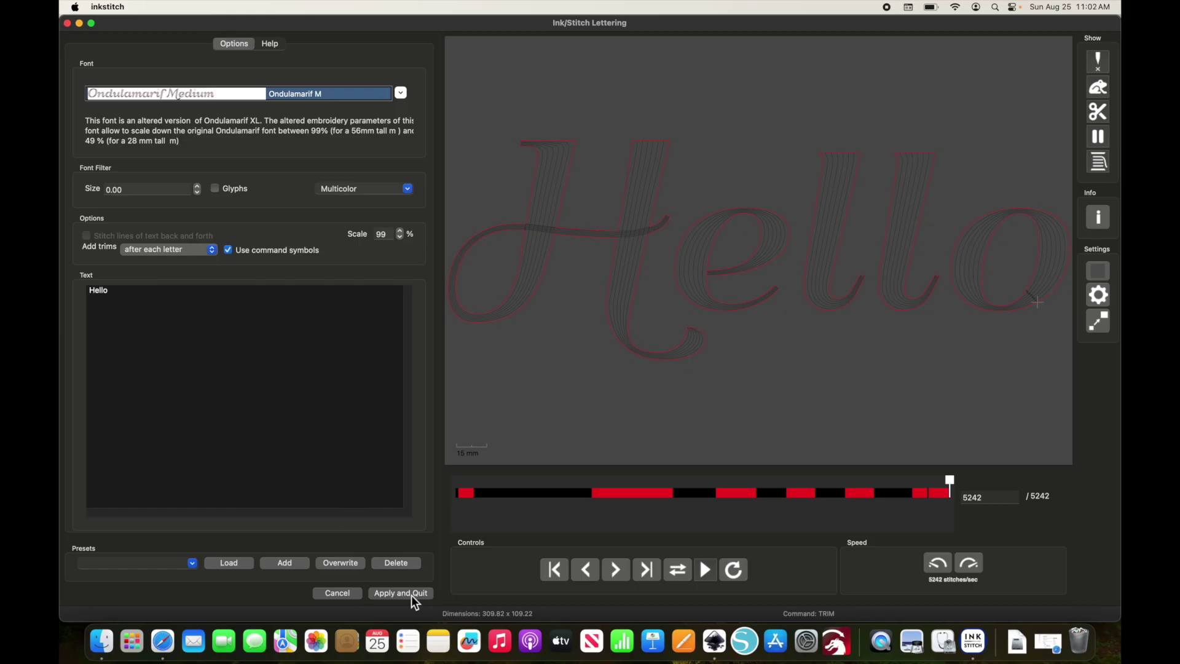
left_click(400, 593)
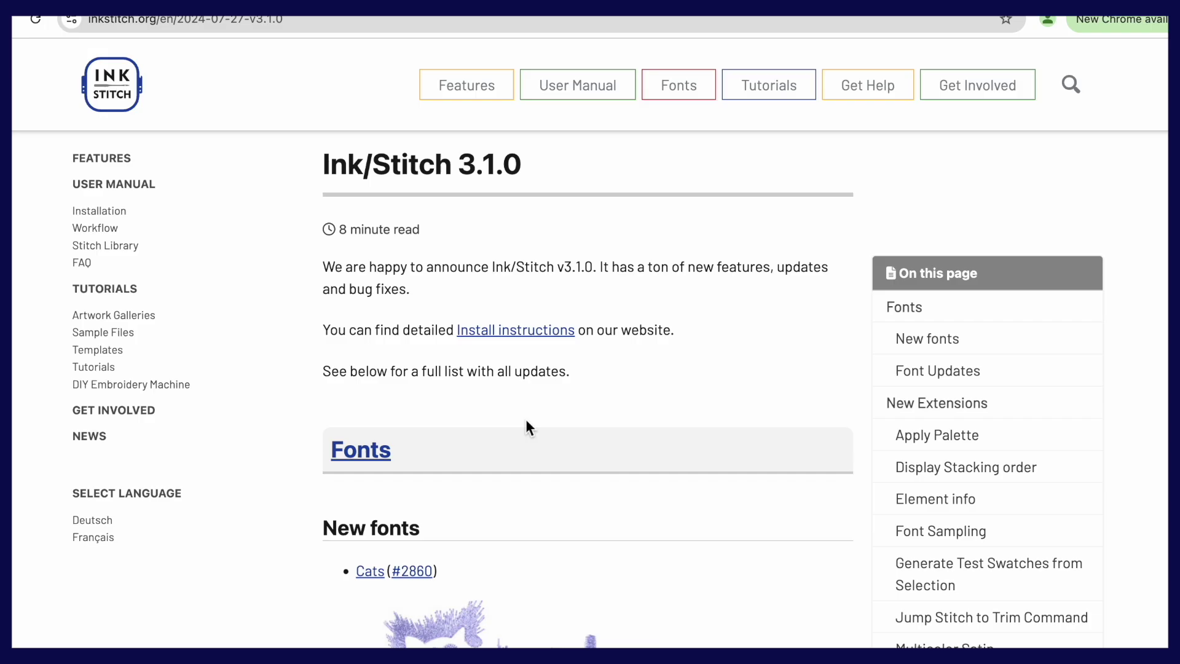
Step: Open the Chicken Little KOR font page on inkstitch.org and scroll back to its header
scroll(525, 418, "down", 10)
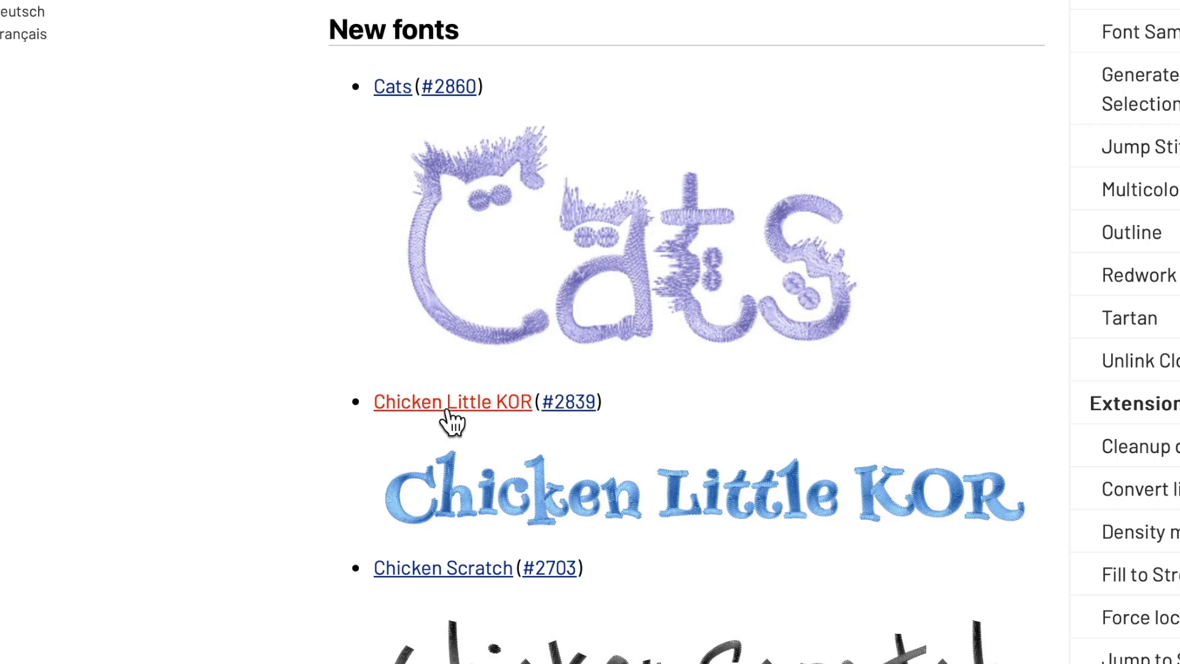
left_click(462, 370)
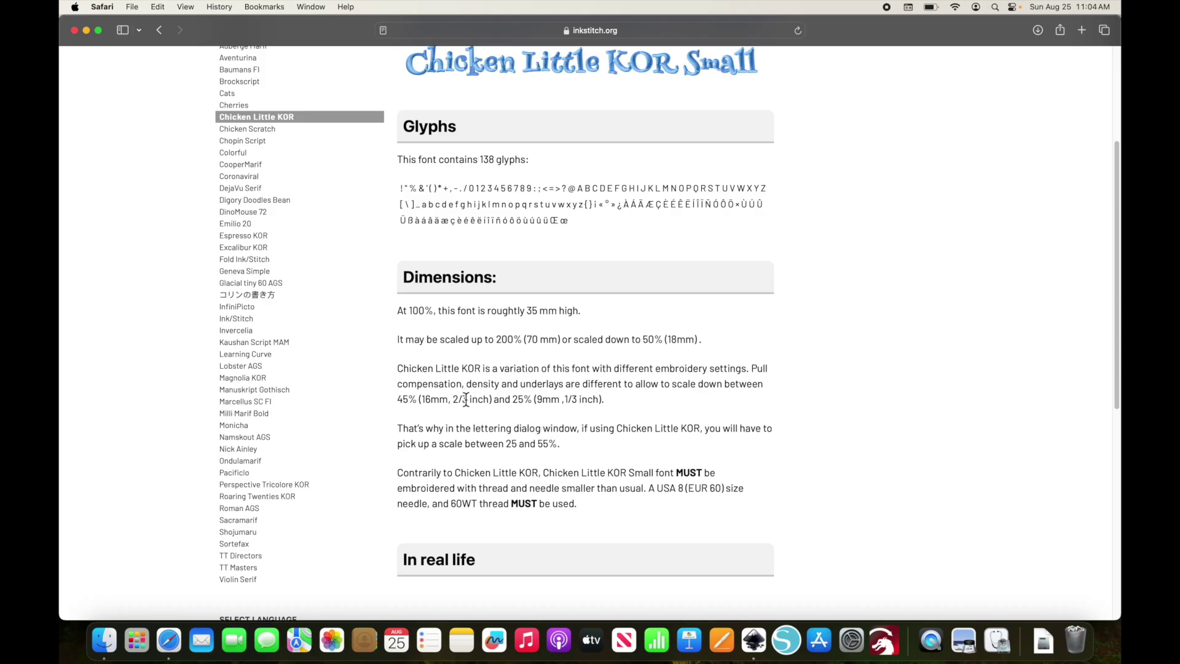
scroll(433, 430, "up", 1)
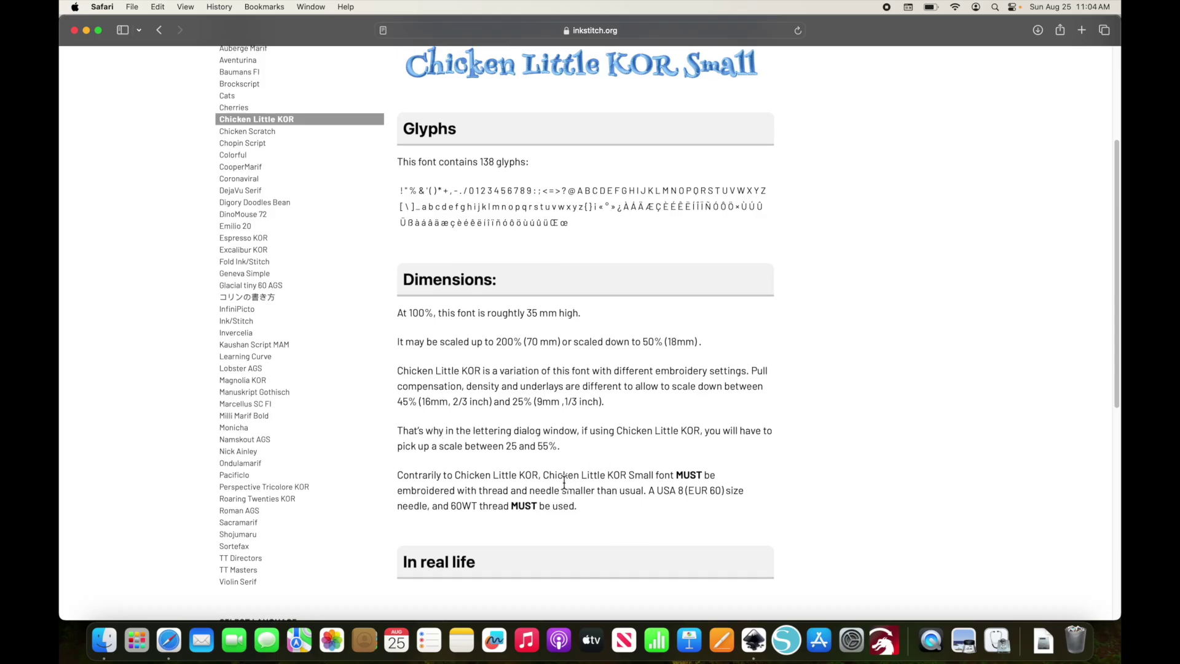
scroll(623, 457, "up", 3)
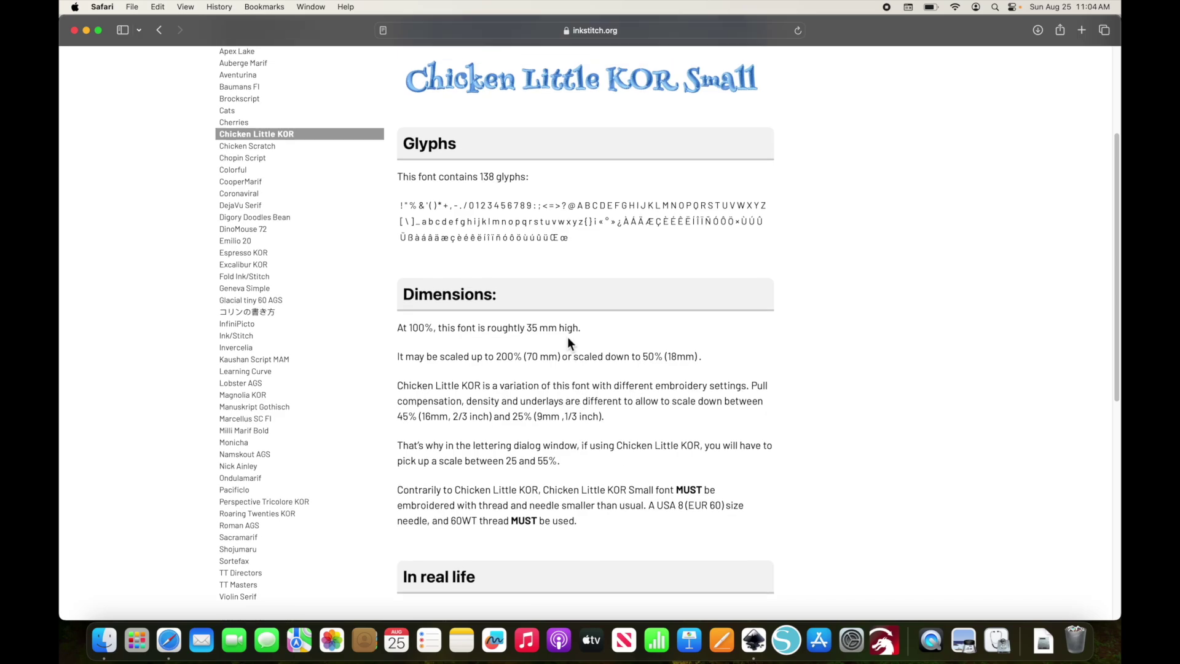
scroll(525, 94, "up", 10)
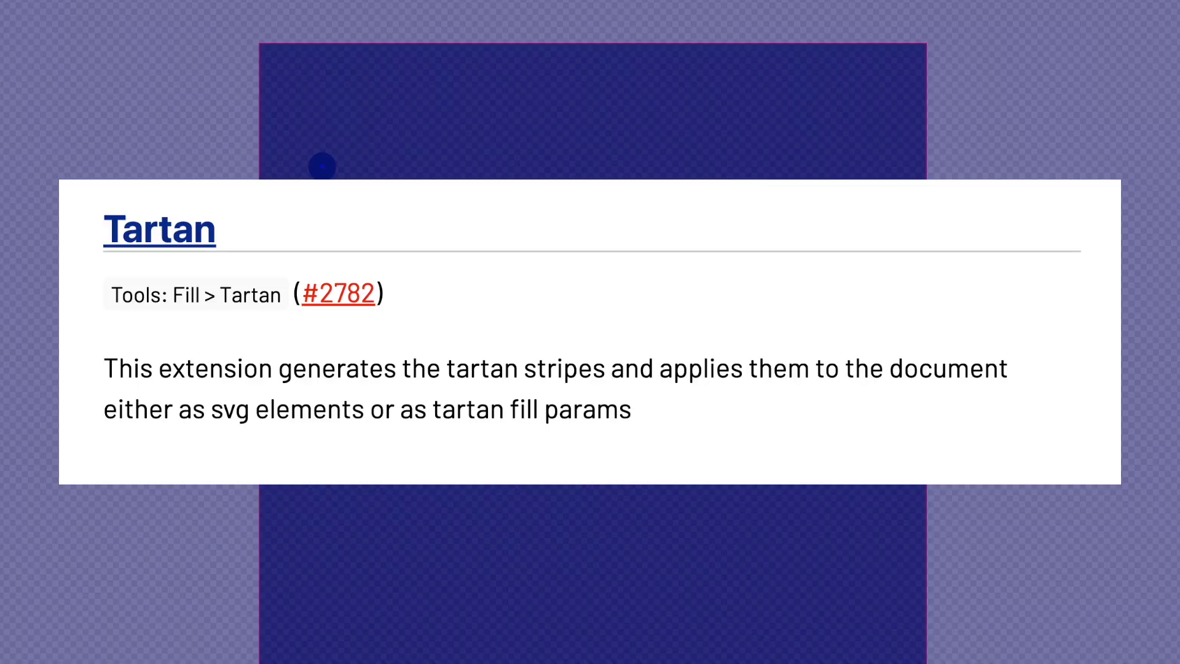
Step: Draw a blue, black-outlined circle on the page (about 1.358 × 1.276 in radii) and bring up Ink/Stitch's Fill tools
left_click_drag(289, 227, 560, 484)
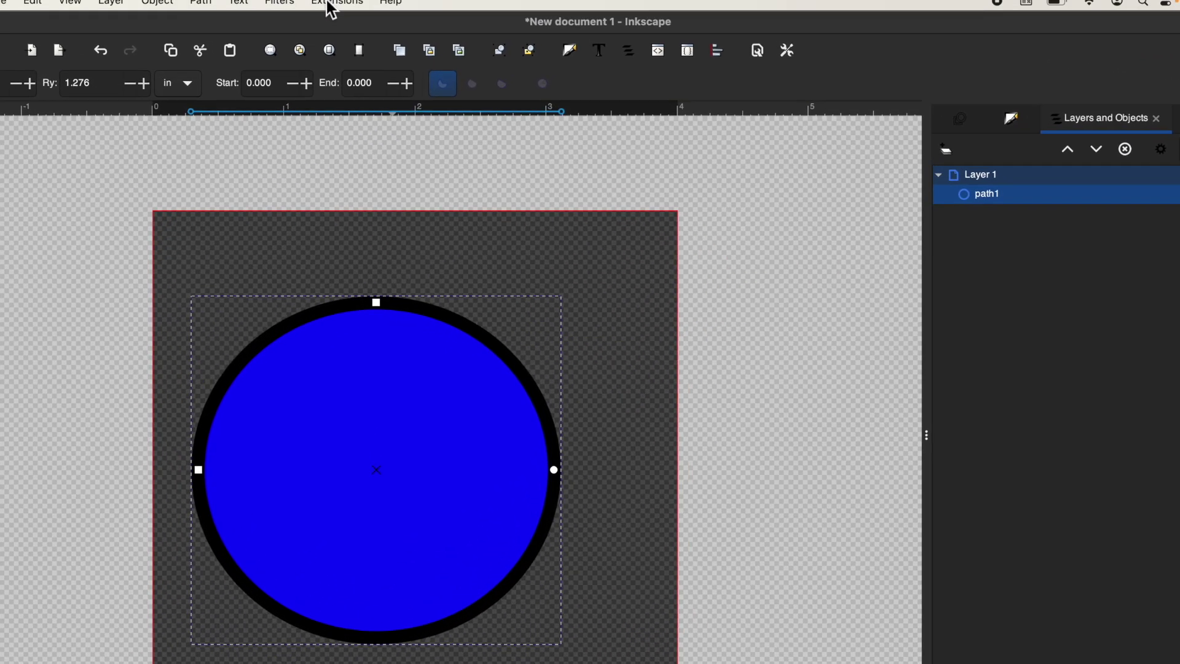
left_click(389, 6)
mouse_move(355, 281)
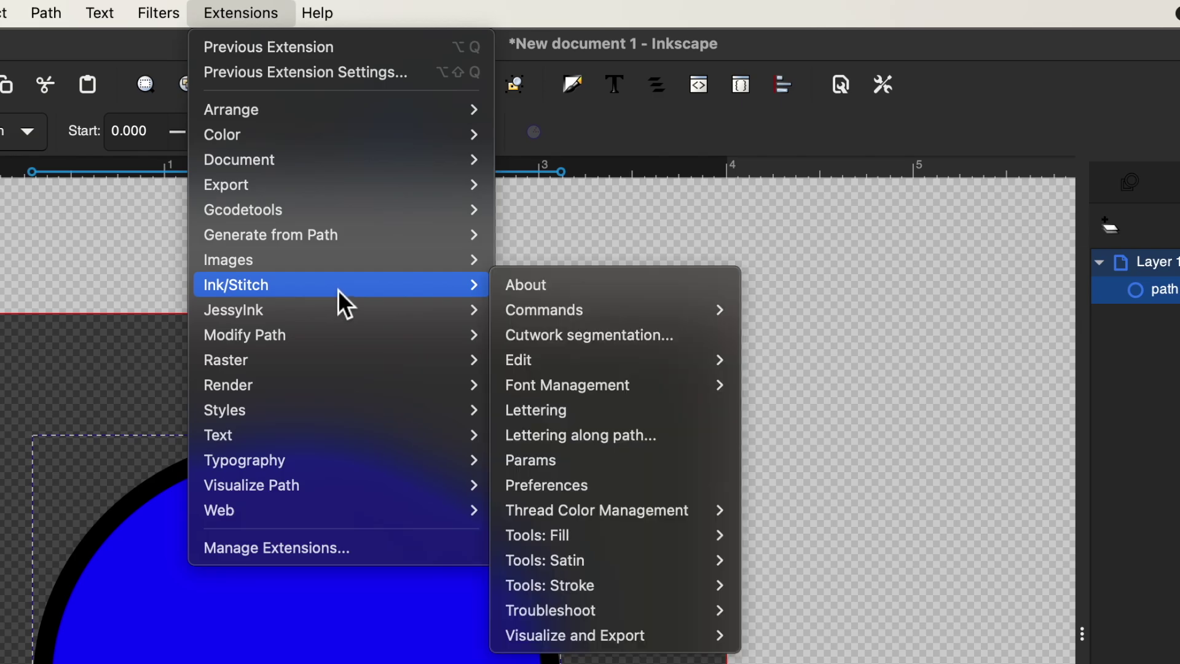
mouse_move(579, 550)
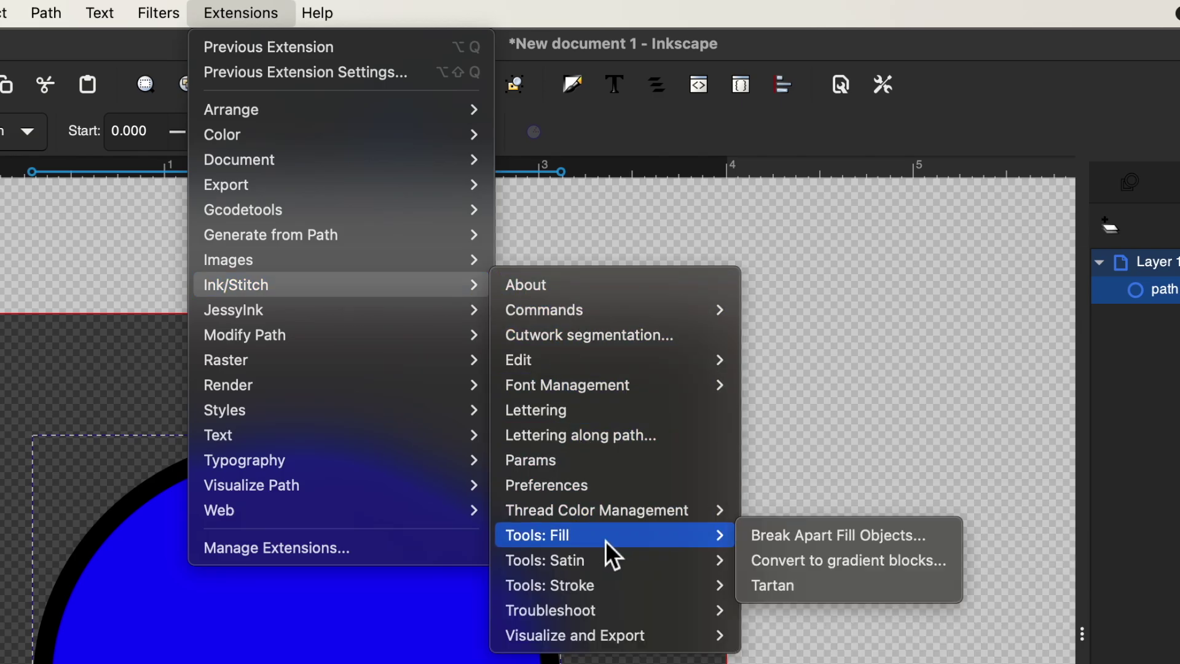
Step: Run Tartan on the circle, make the first stripe full-brightness red, and enable the second stripe
left_click(783, 581)
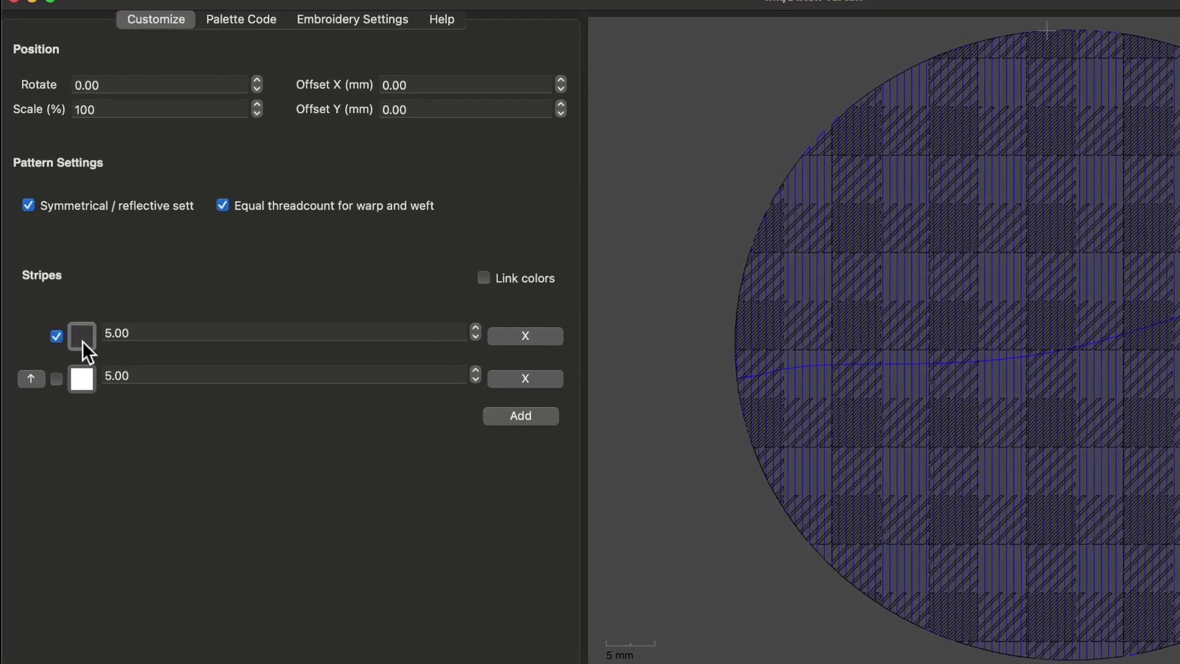
left_click(112, 246)
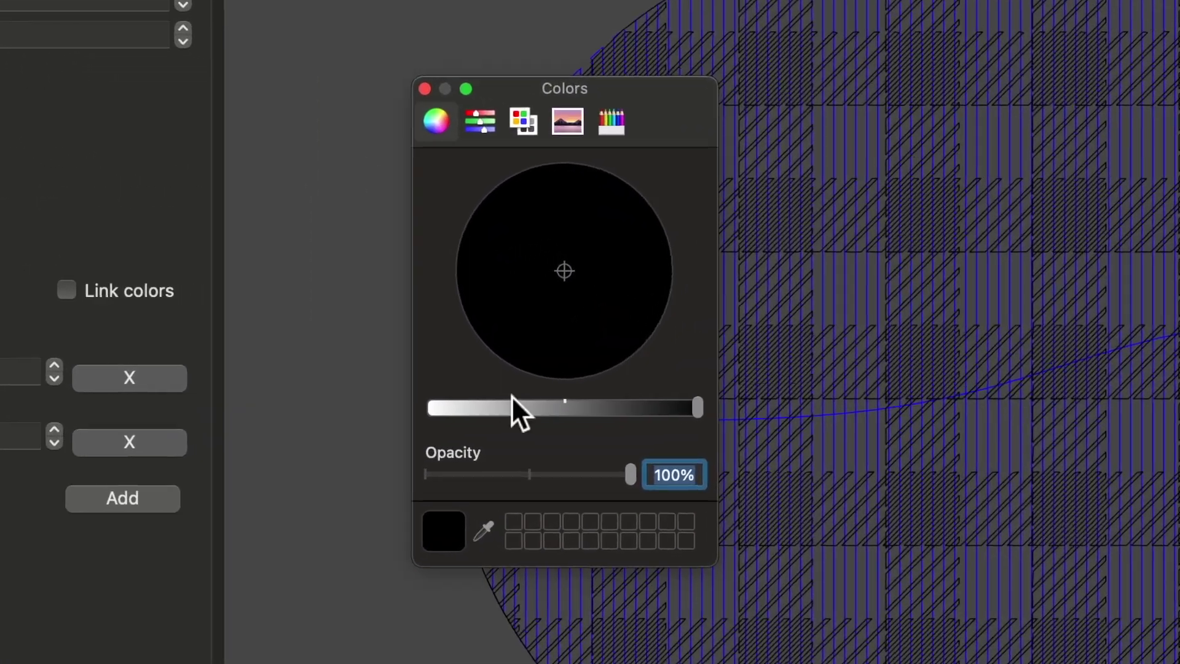
left_click_drag(639, 381, 573, 383)
left_click_drag(664, 236, 799, 272)
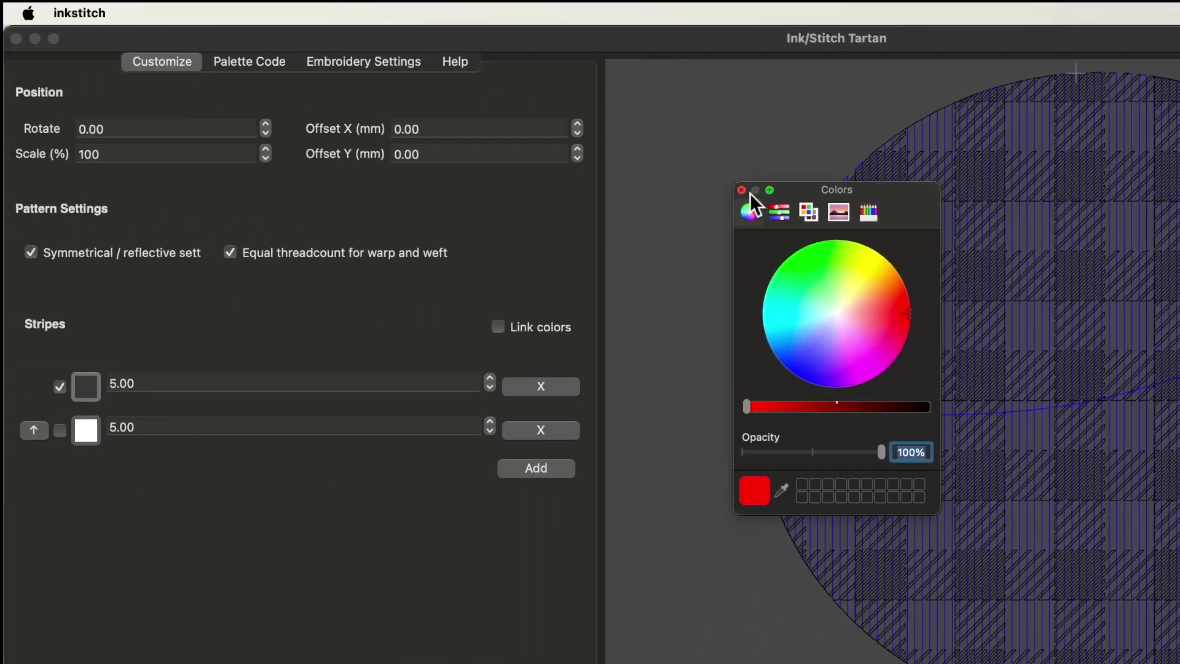
left_click(424, 90)
left_click(60, 429)
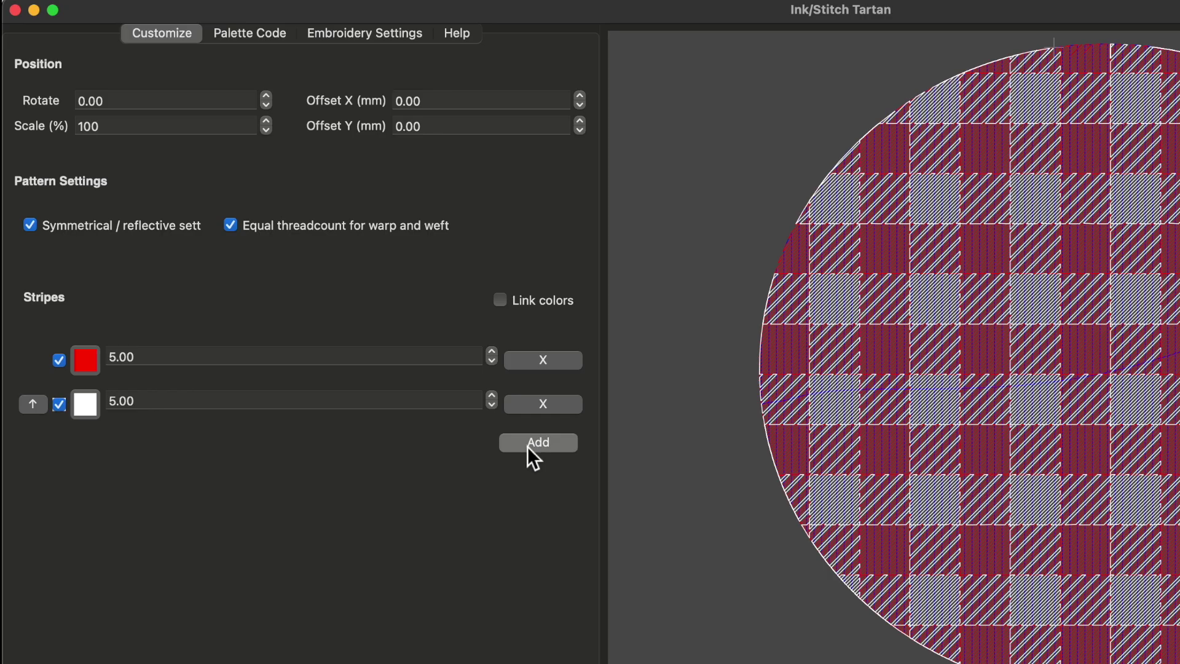
Step: Add a third tartan stripe and colour it blue
left_click(394, 298)
left_click(86, 452)
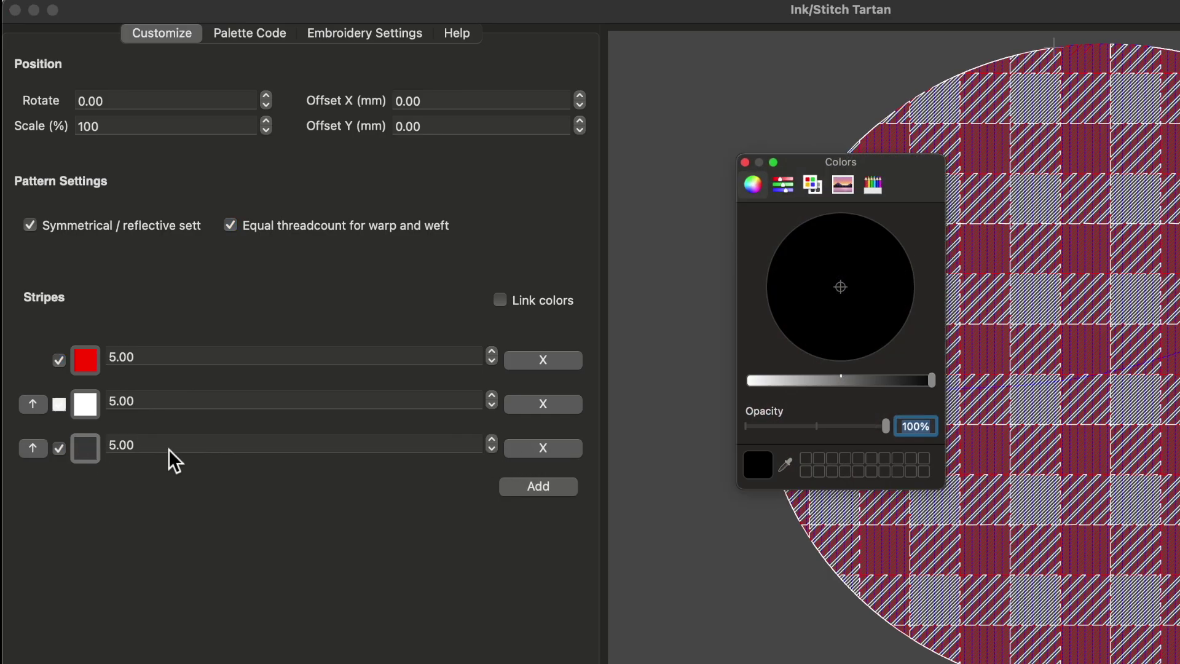
left_click(797, 352)
left_click(529, 120)
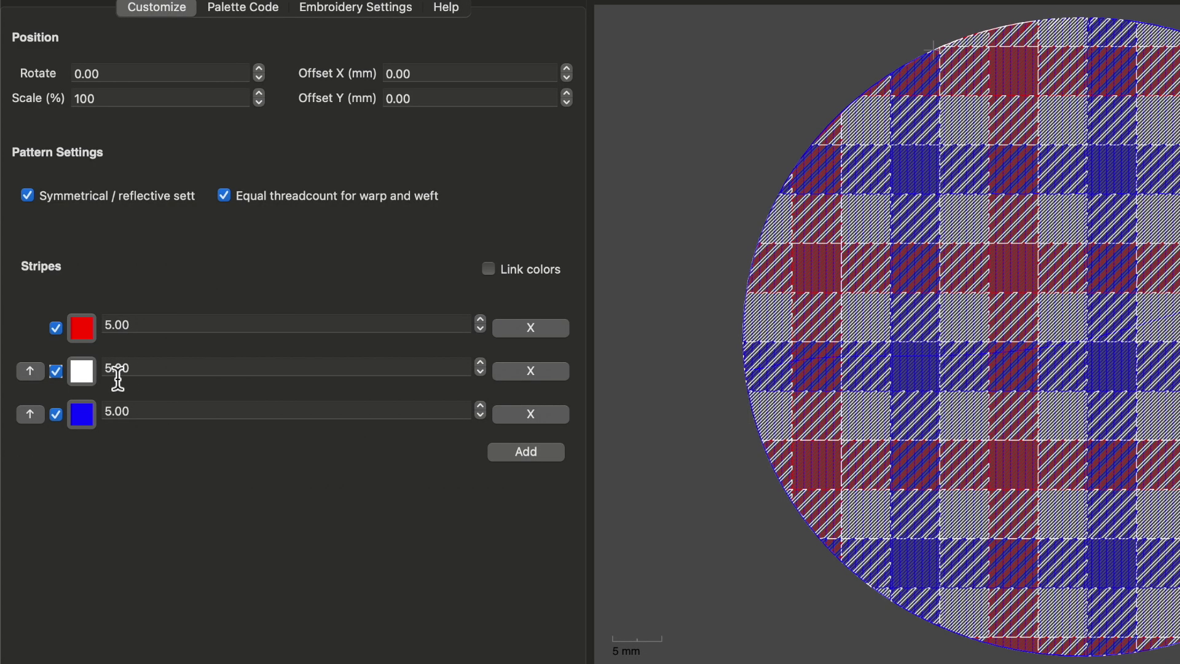
Step: Narrow the white second stripe's width to 2.00
left_click(120, 376)
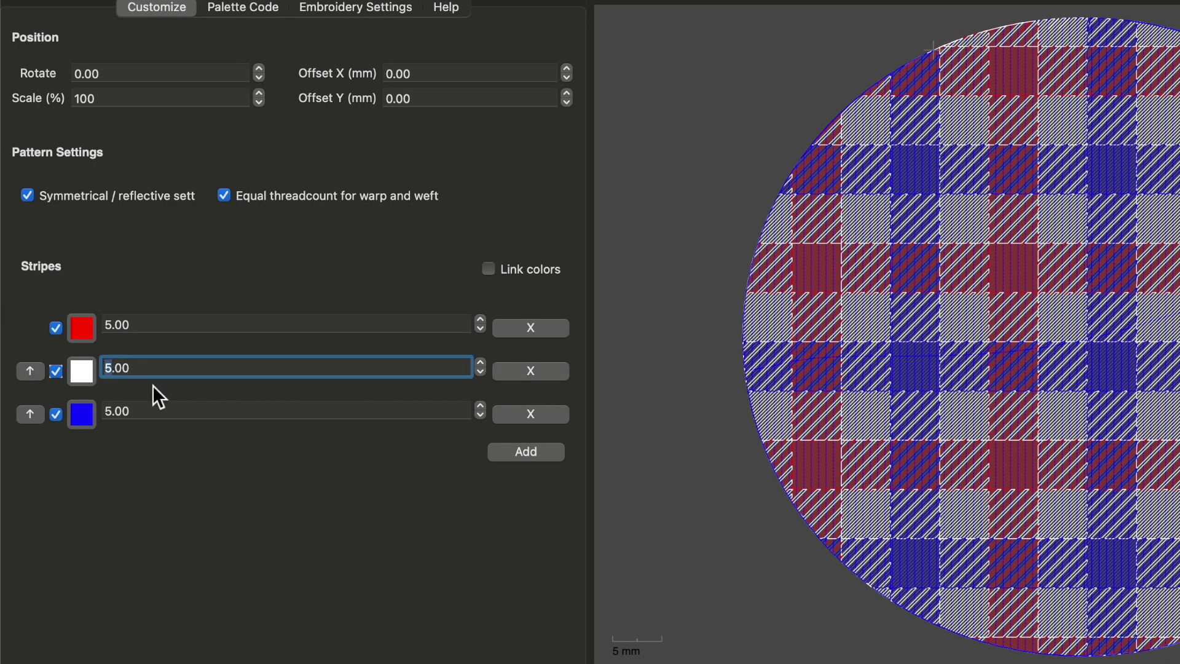
type("2")
key("Return")
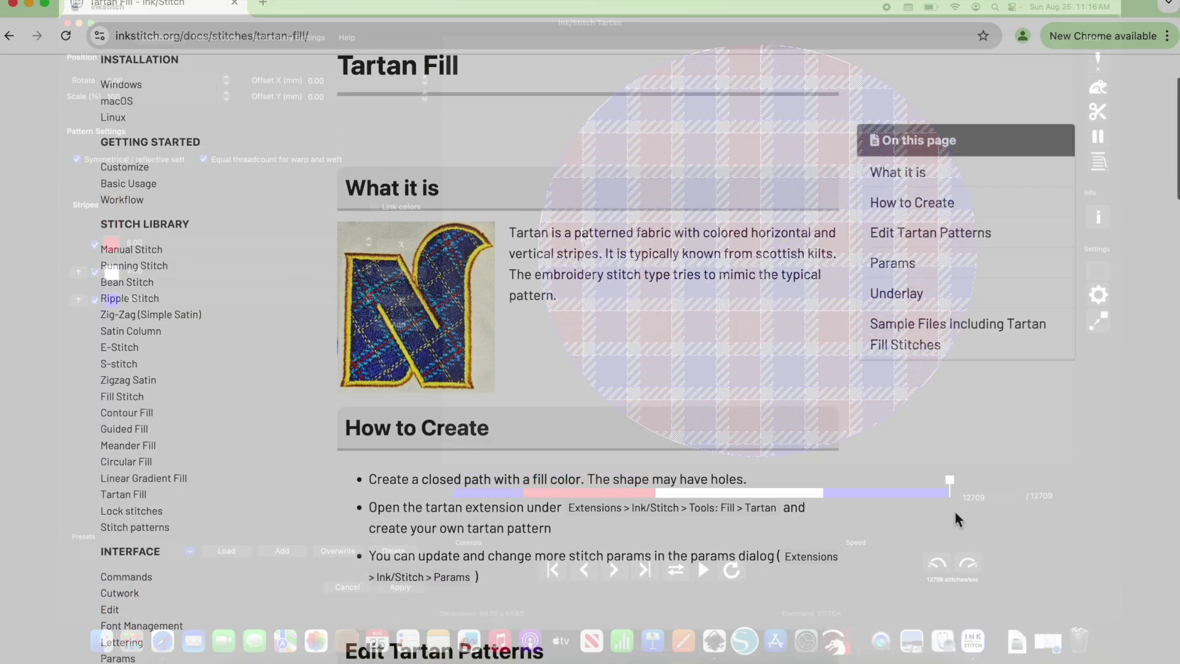
Step: Apply the red-white-blue tartan with its 2.00 white stripe to the circle
scroll(955, 511, "down", 3)
scroll(955, 519, "down", 2)
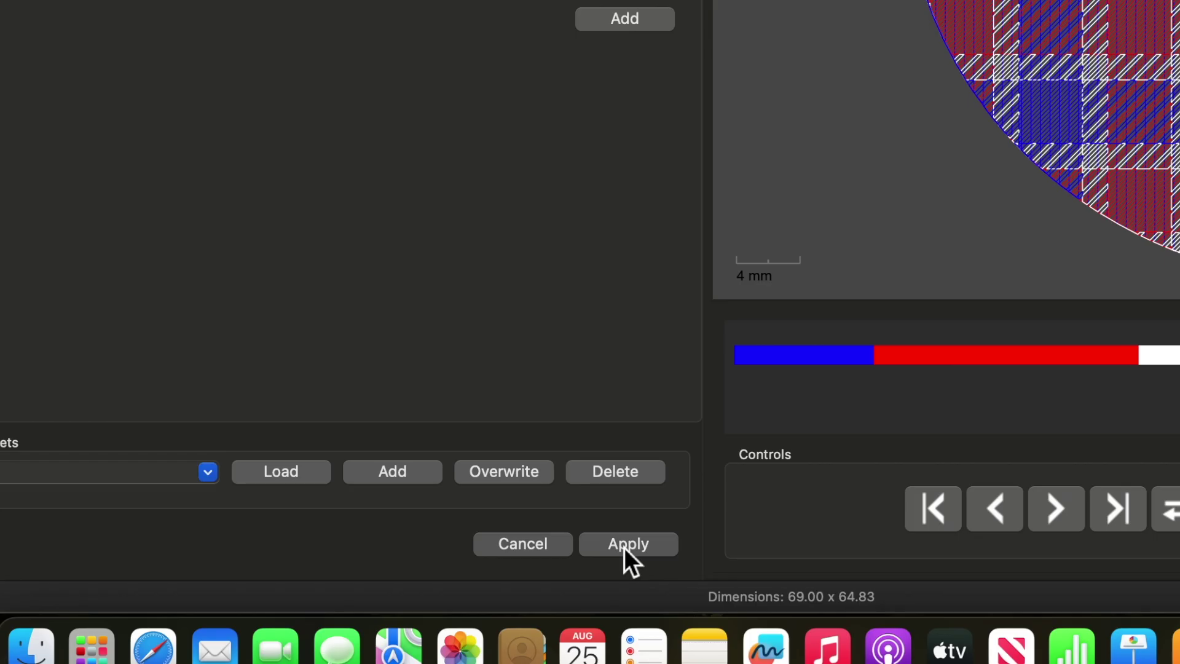
left_click(625, 544)
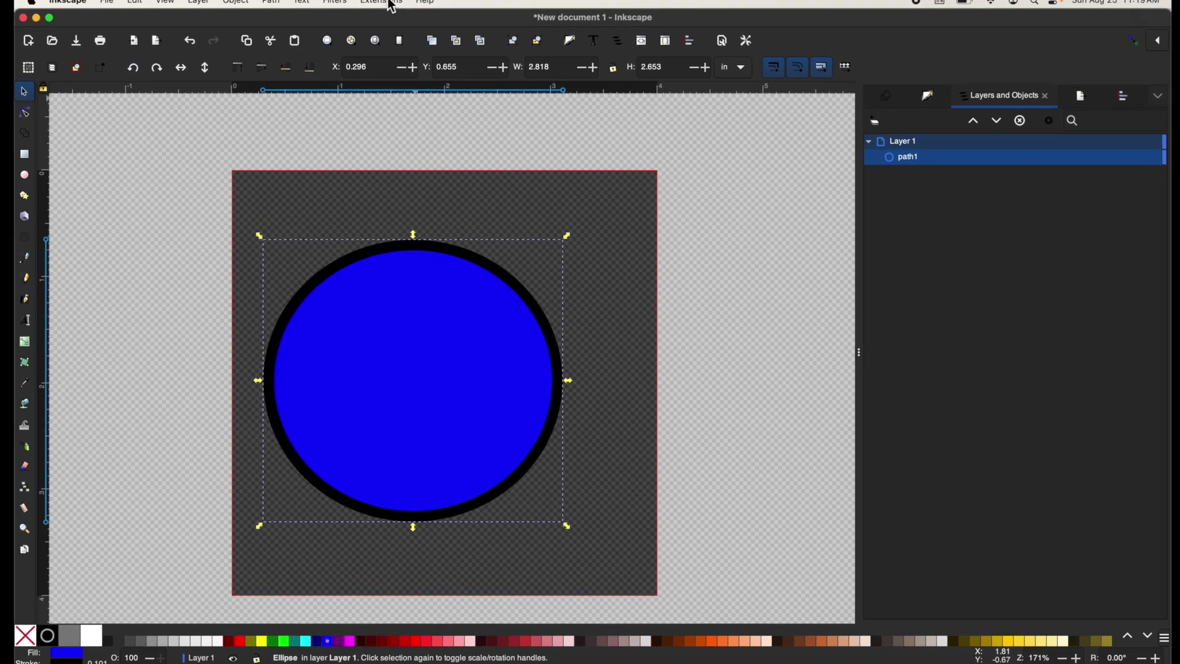
Step: Run the Ink/Stitch Embroidery Simulator on the tartan circle
left_click(400, 7)
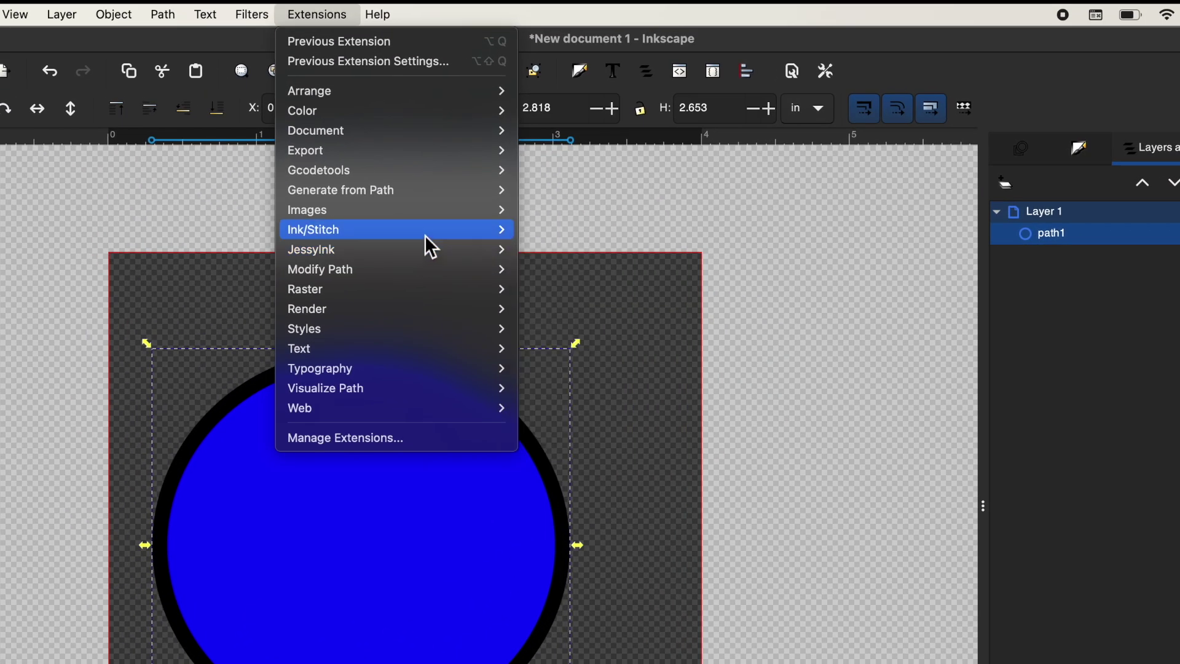
mouse_move(447, 196)
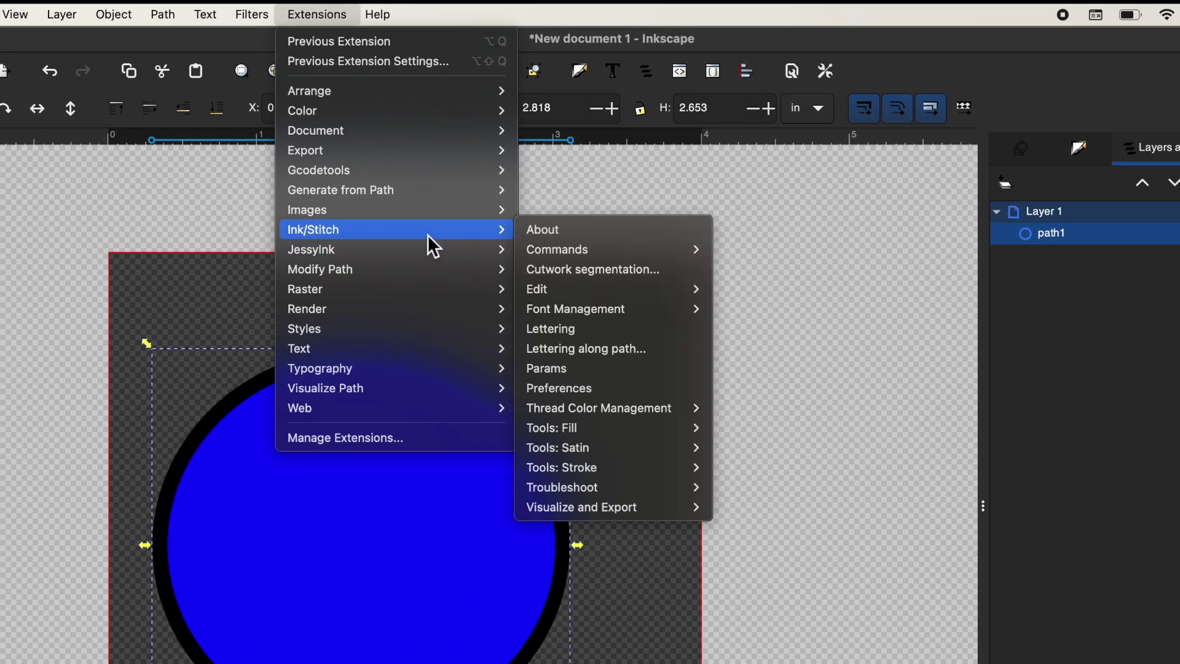
mouse_move(613, 507)
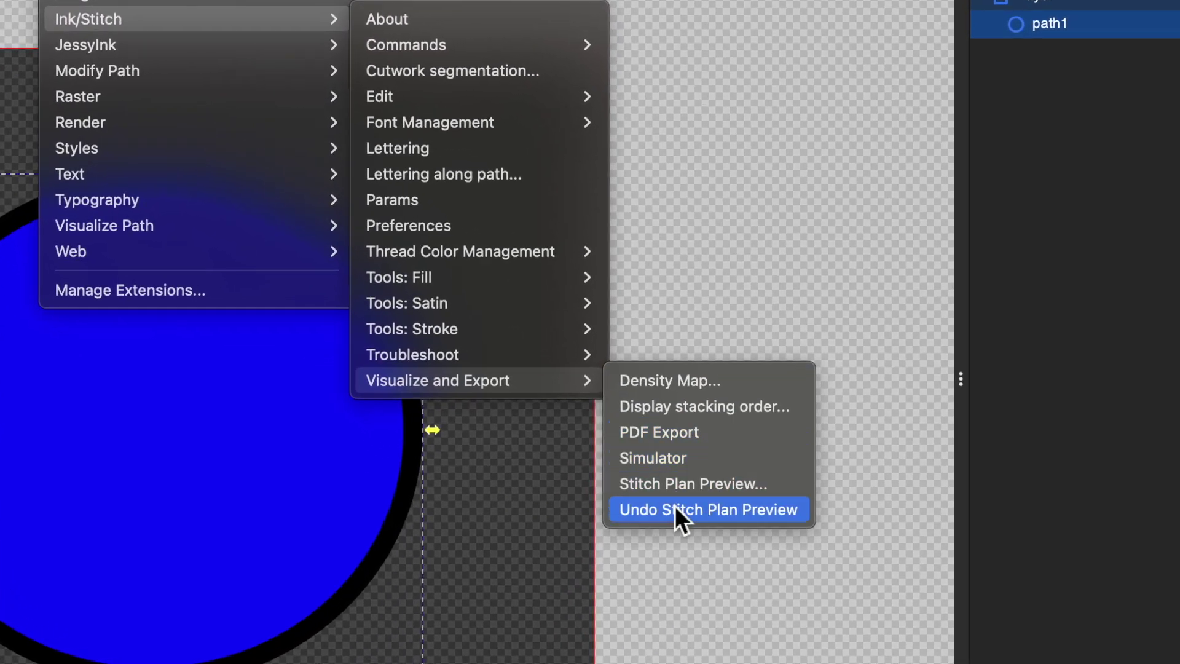
left_click(645, 462)
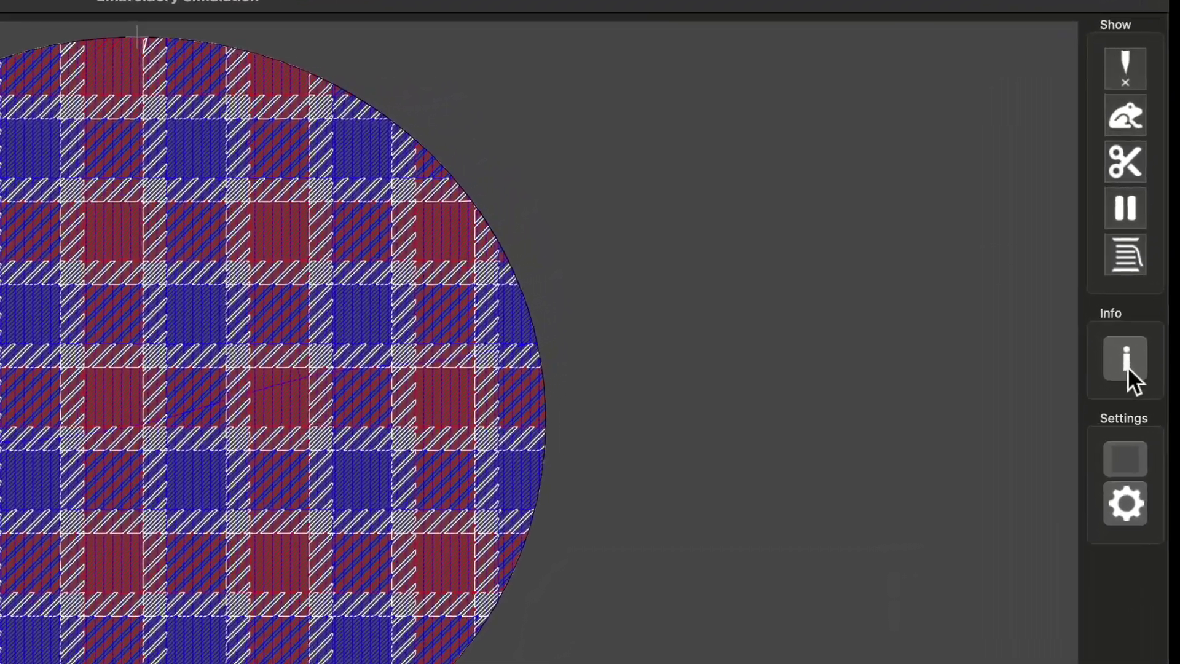
Step: Check Design Info (12805 stitches, 69.00 x 64.84 mm), then close the simulator
left_click(1144, 363)
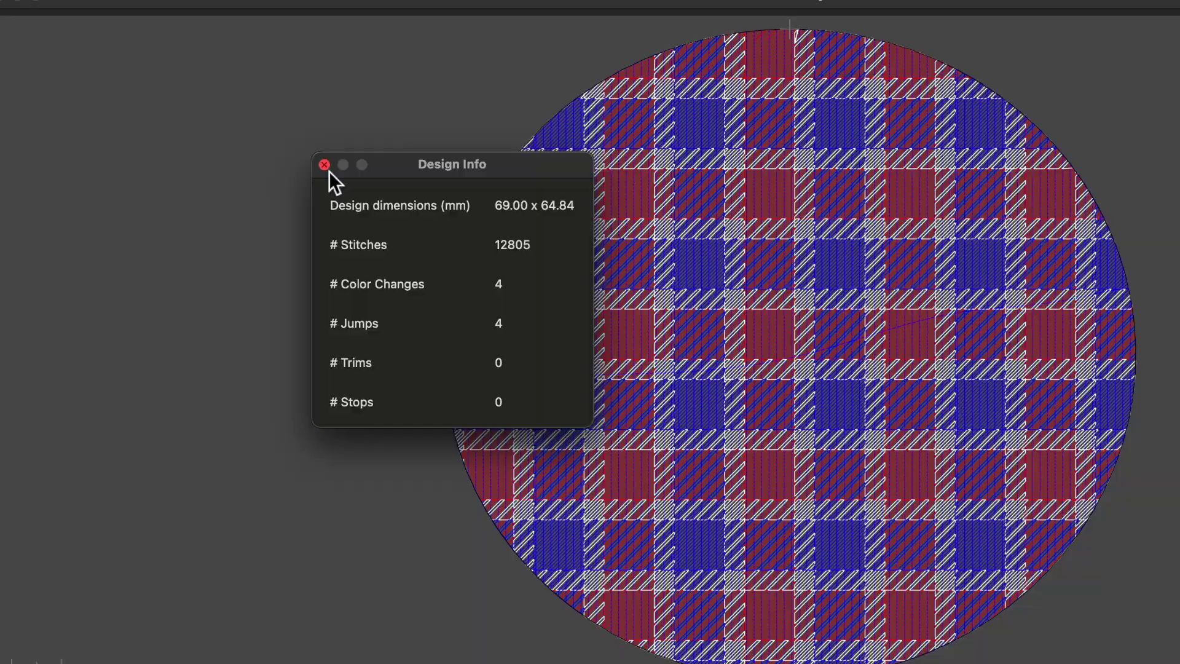
left_click(324, 165)
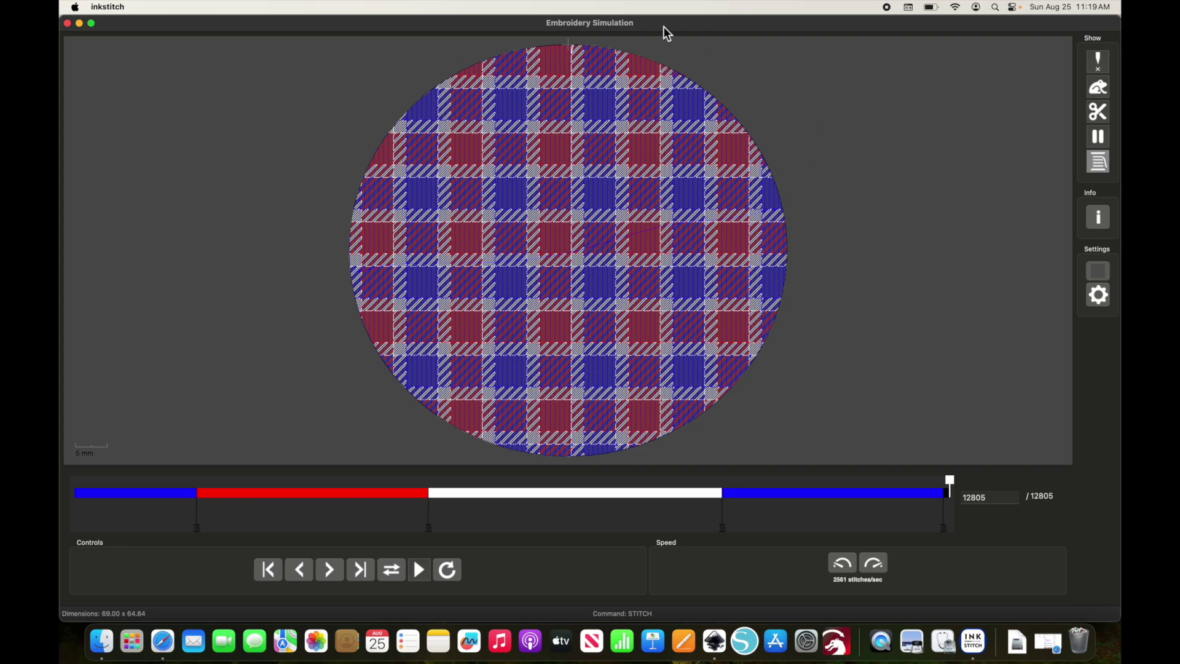
left_click(68, 25)
left_click(387, 5)
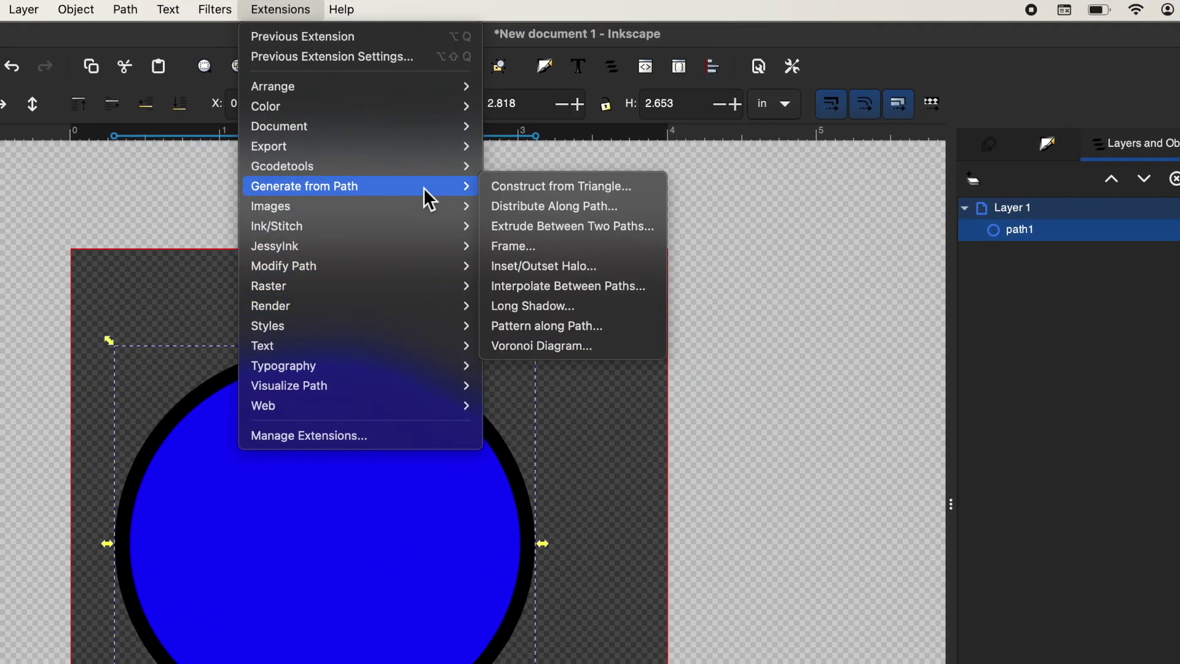
Step: Open Stitch Plan Preview, keep design layer visibility Unchanged, and list the Render Mode choices
mouse_move(466, 229)
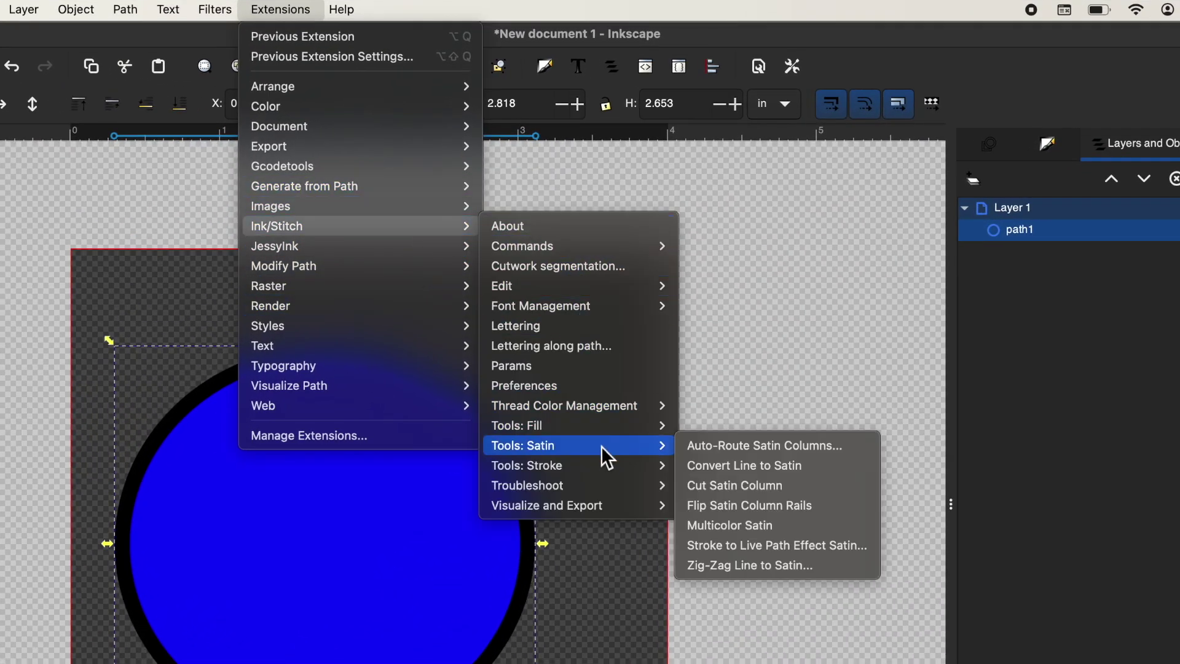
mouse_move(654, 511)
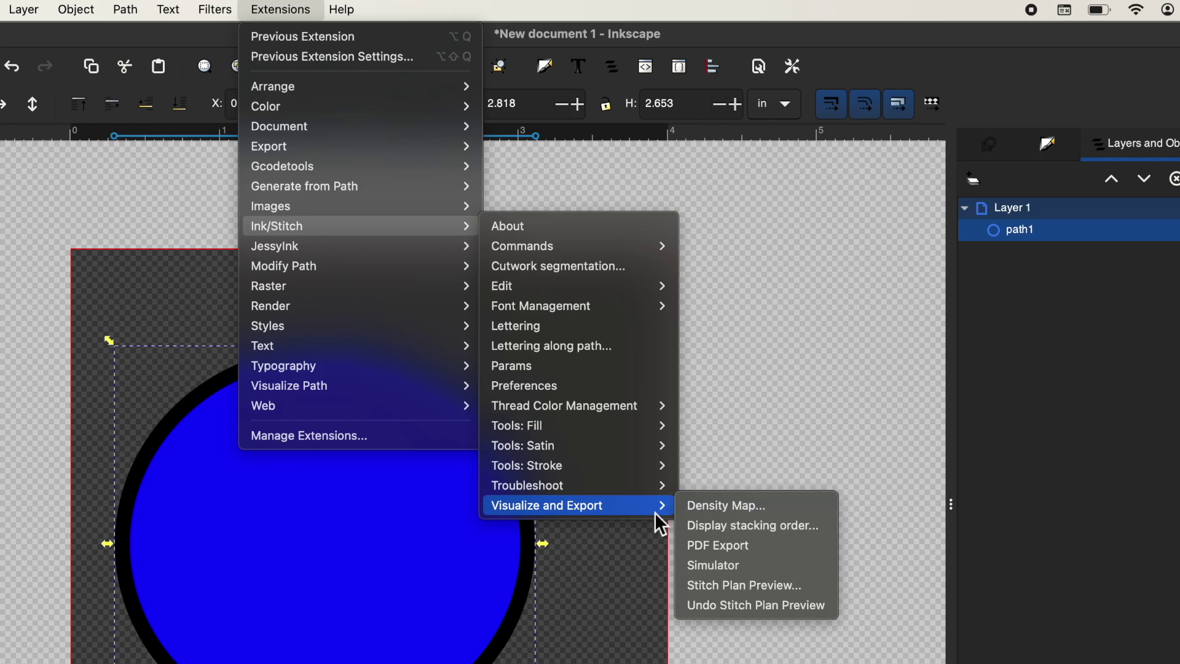
left_click(728, 588)
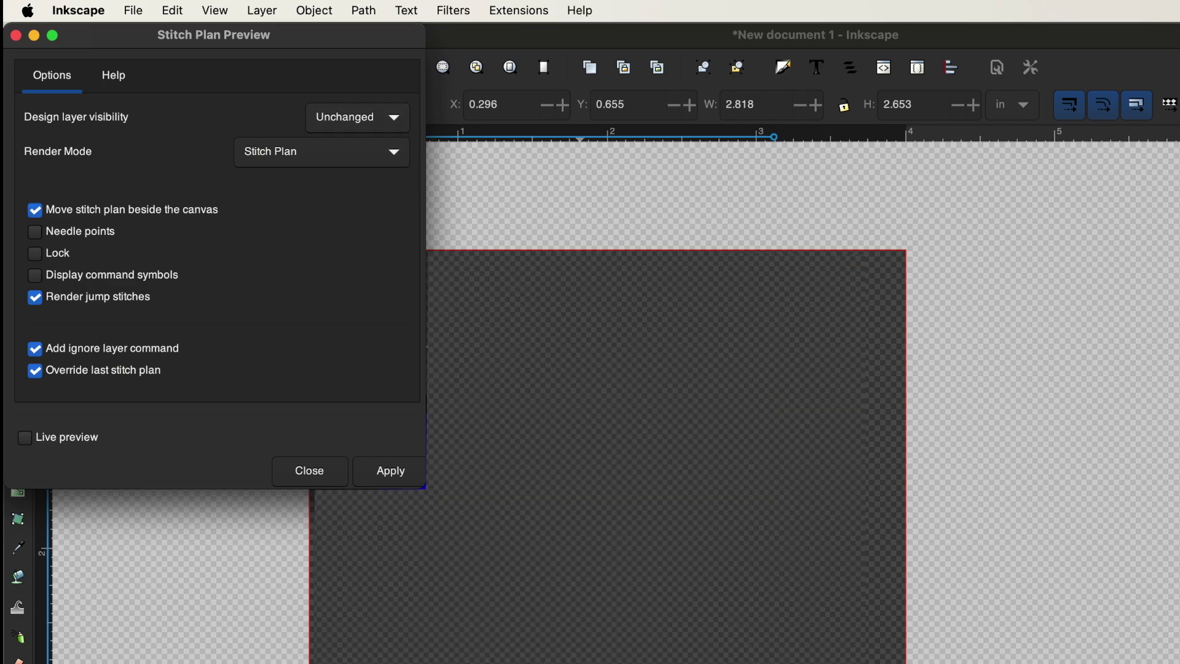
left_click(396, 117)
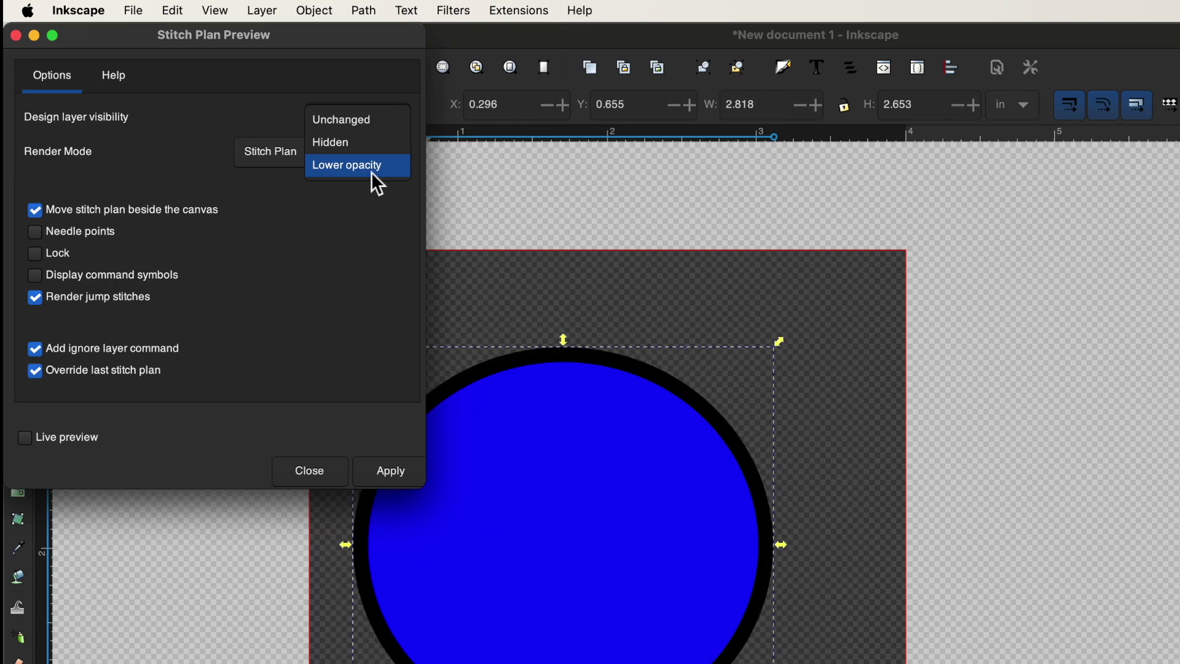
left_click(351, 120)
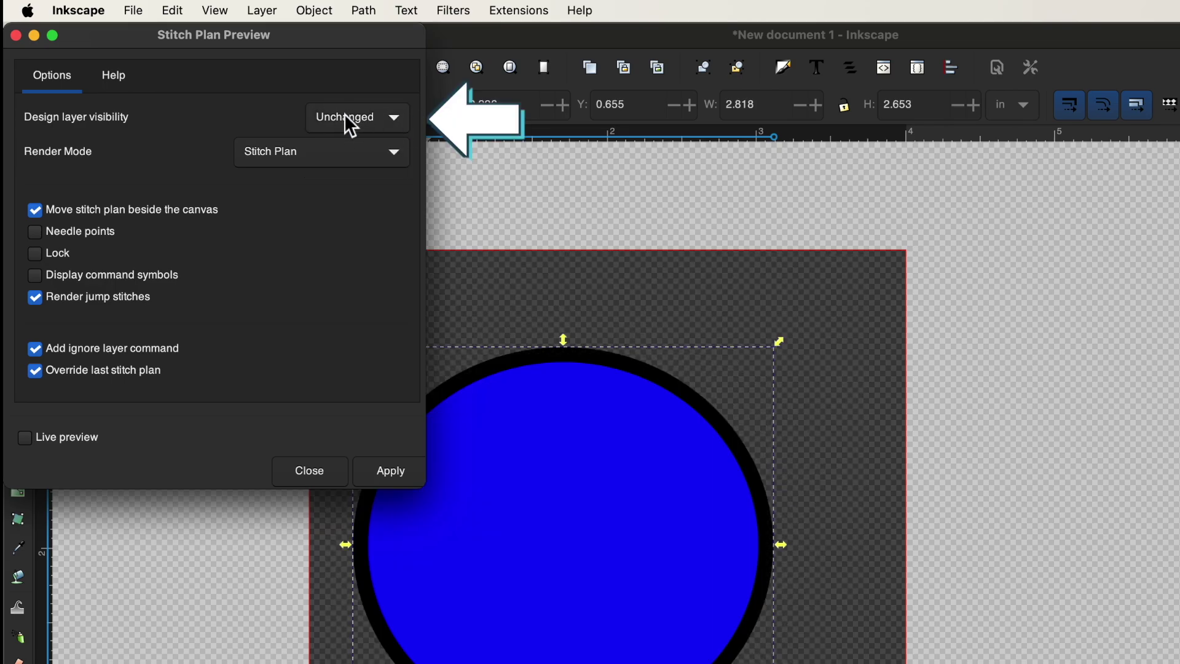
left_click(403, 163)
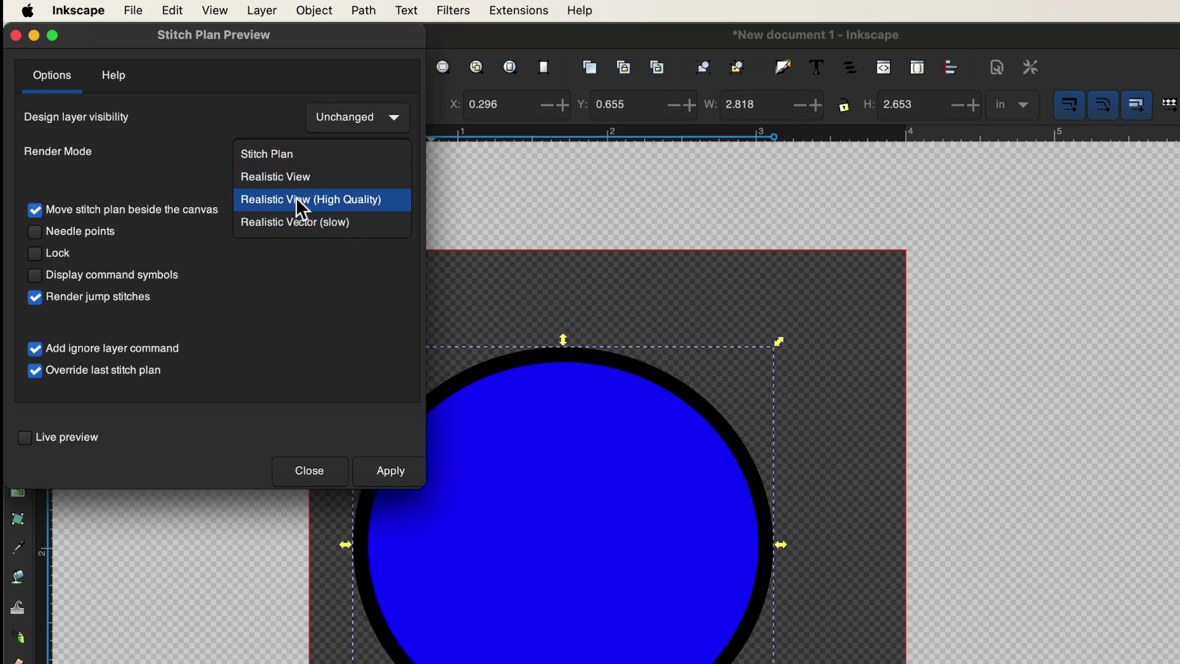
left_click(336, 206)
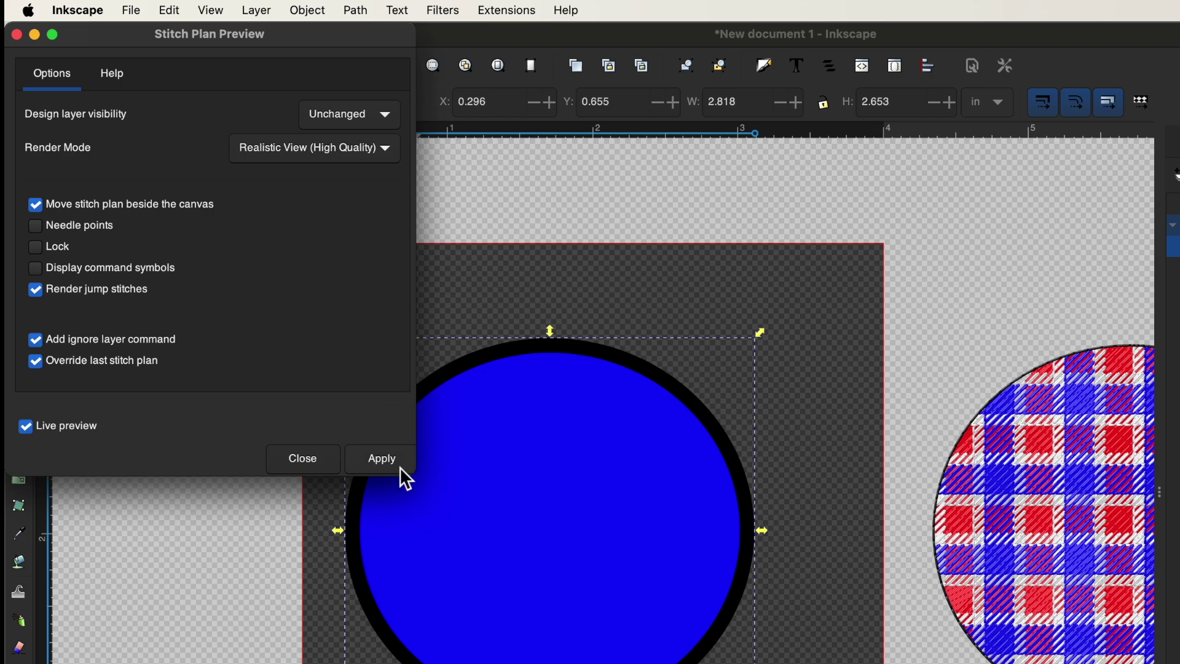
left_click(382, 465)
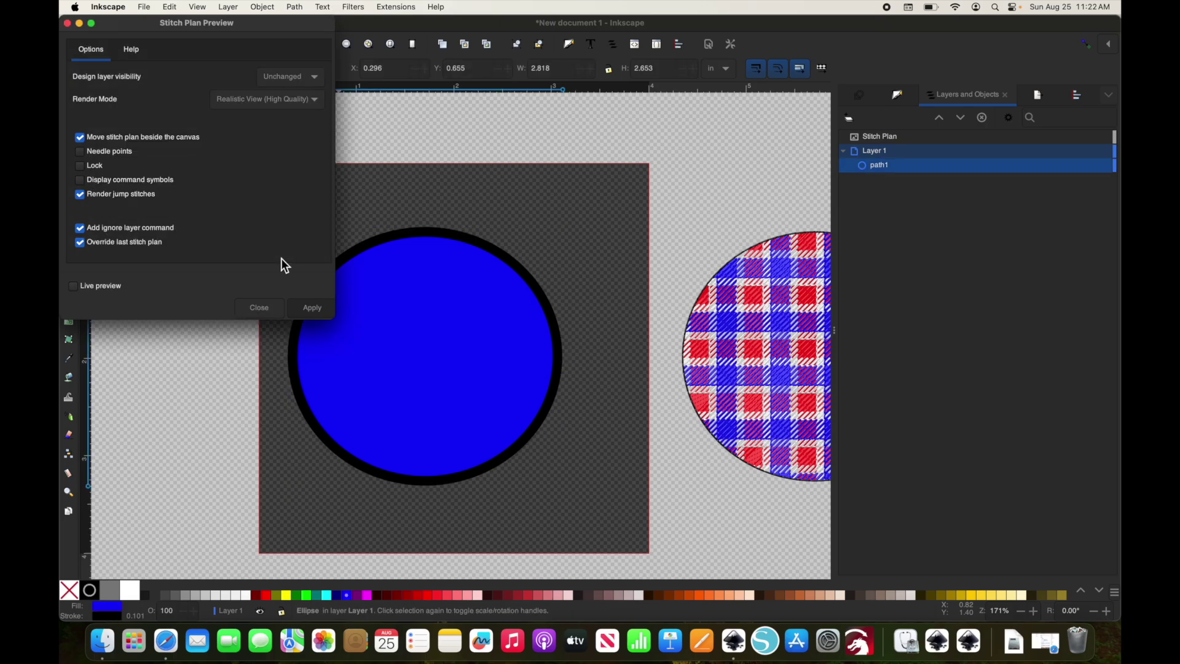
left_click(632, 307)
scroll(516, 308, "up", 5)
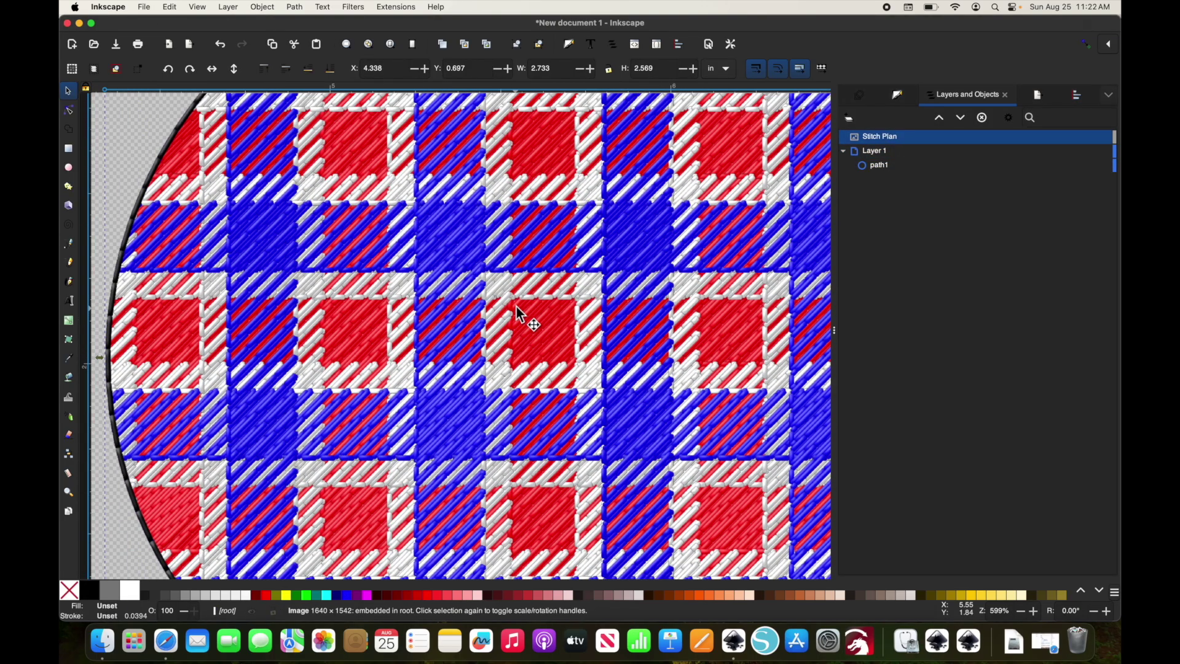
scroll(386, 282, "up", 3)
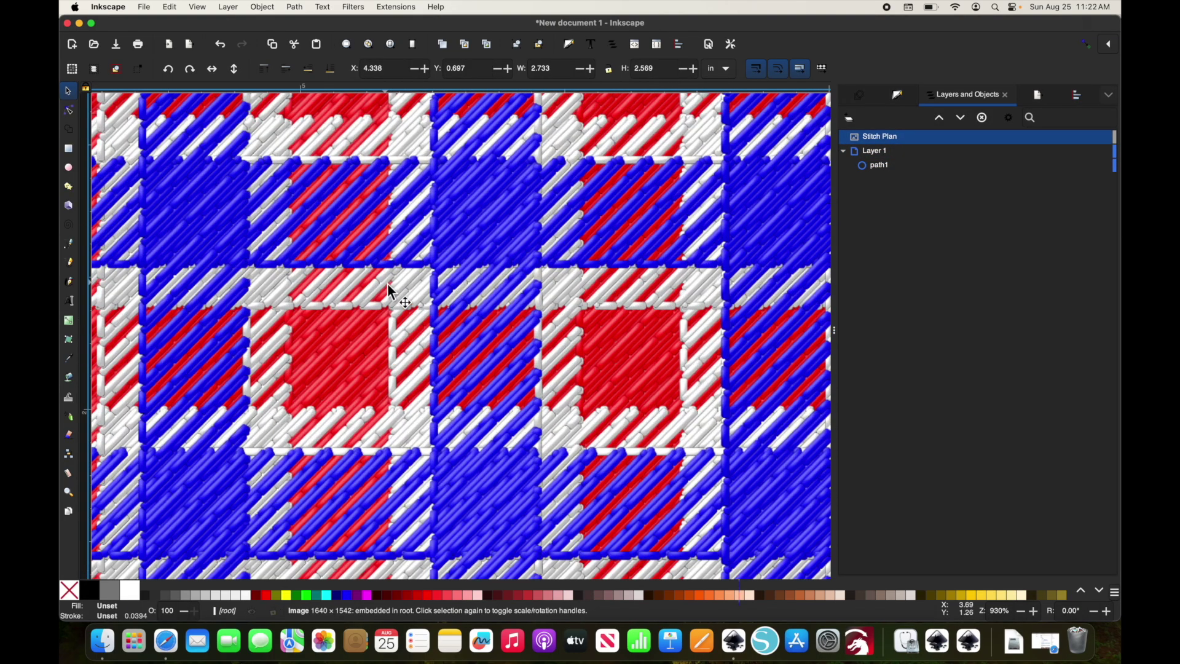
scroll(390, 286, "down", 4)
scroll(365, 266, "down", 4)
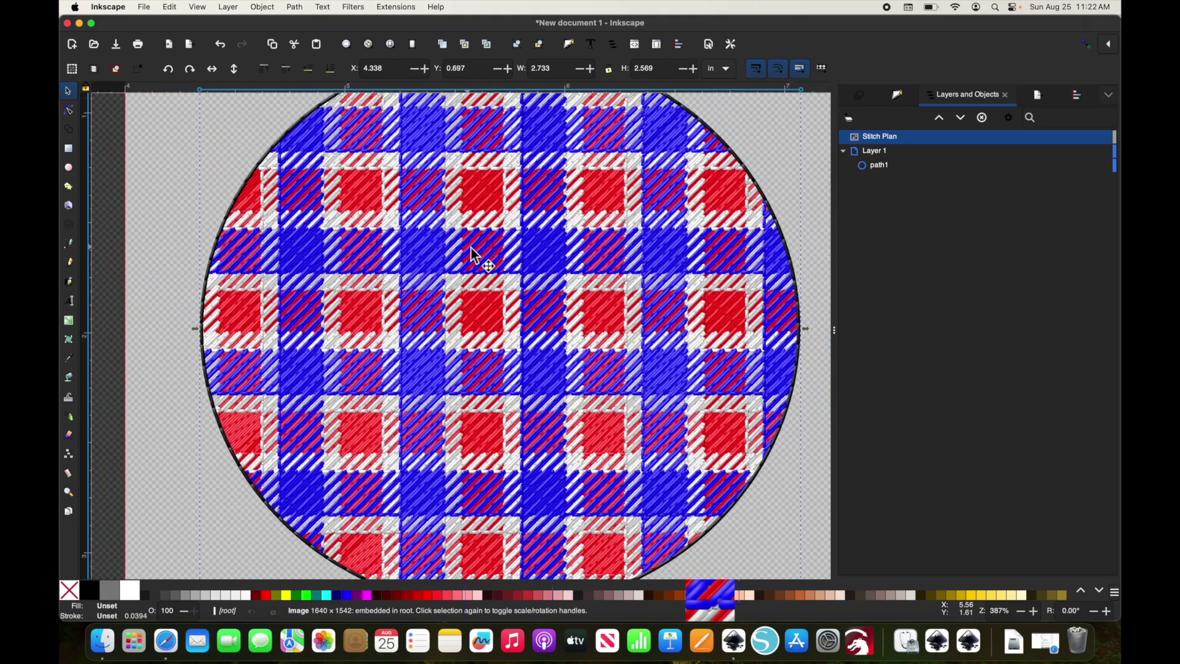
scroll(563, 211, "up", 2)
scroll(562, 210, "right", 1)
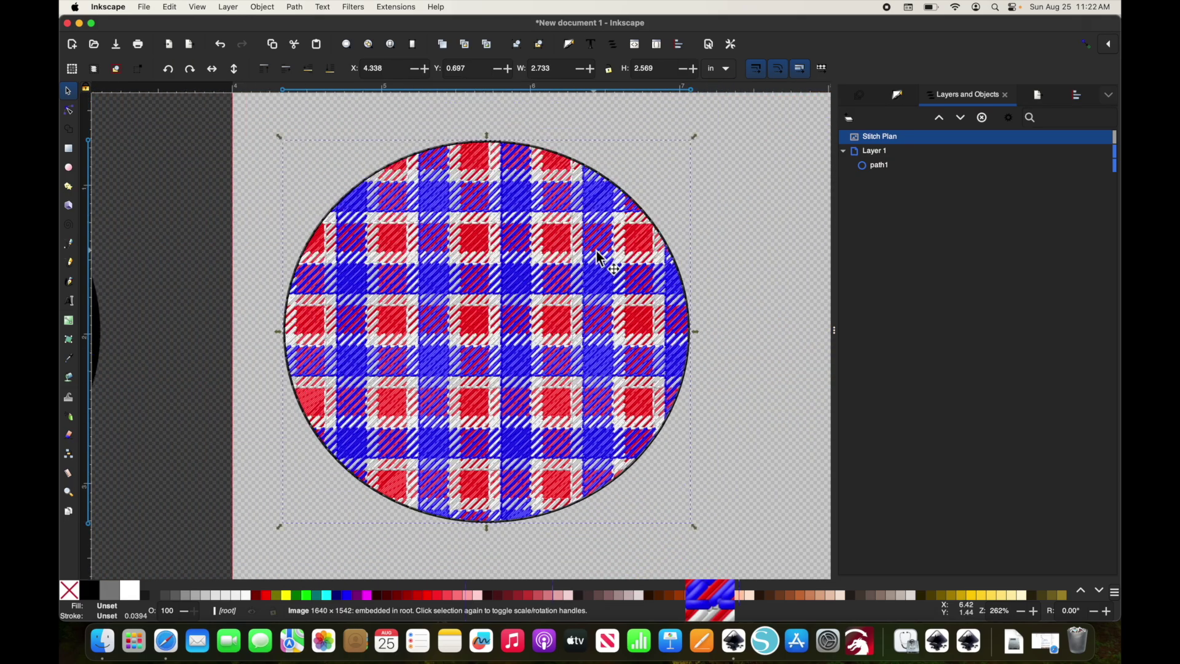
scroll(555, 344, "left", 4)
scroll(554, 344, "down", 1)
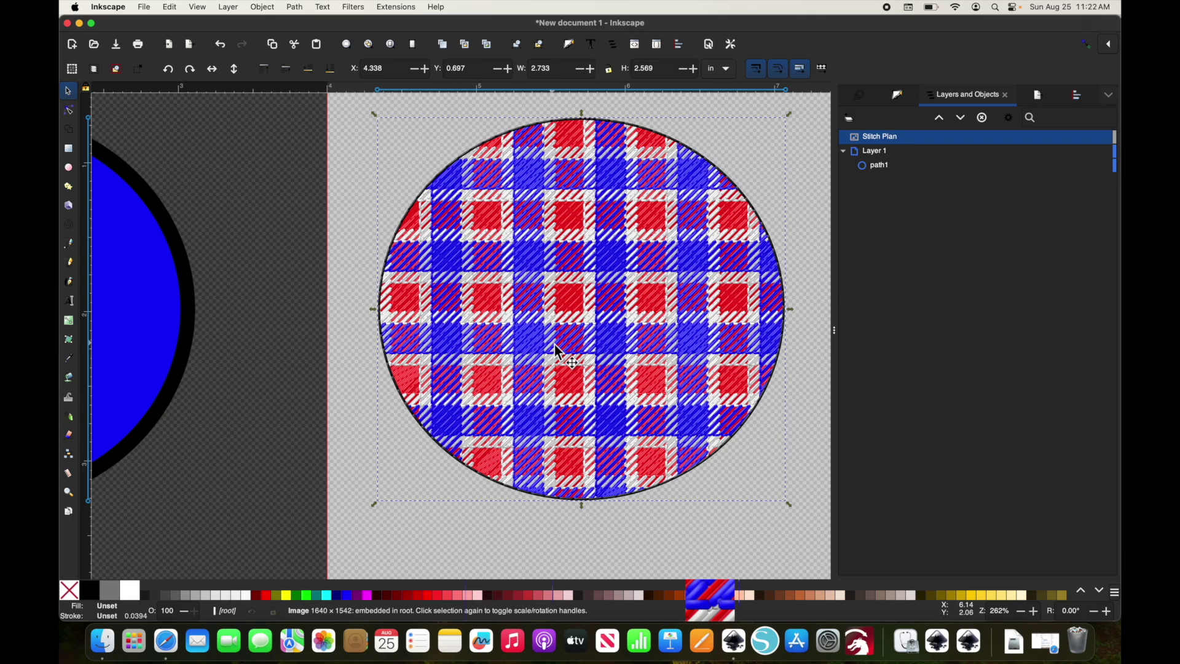
scroll(555, 345, "down", 4)
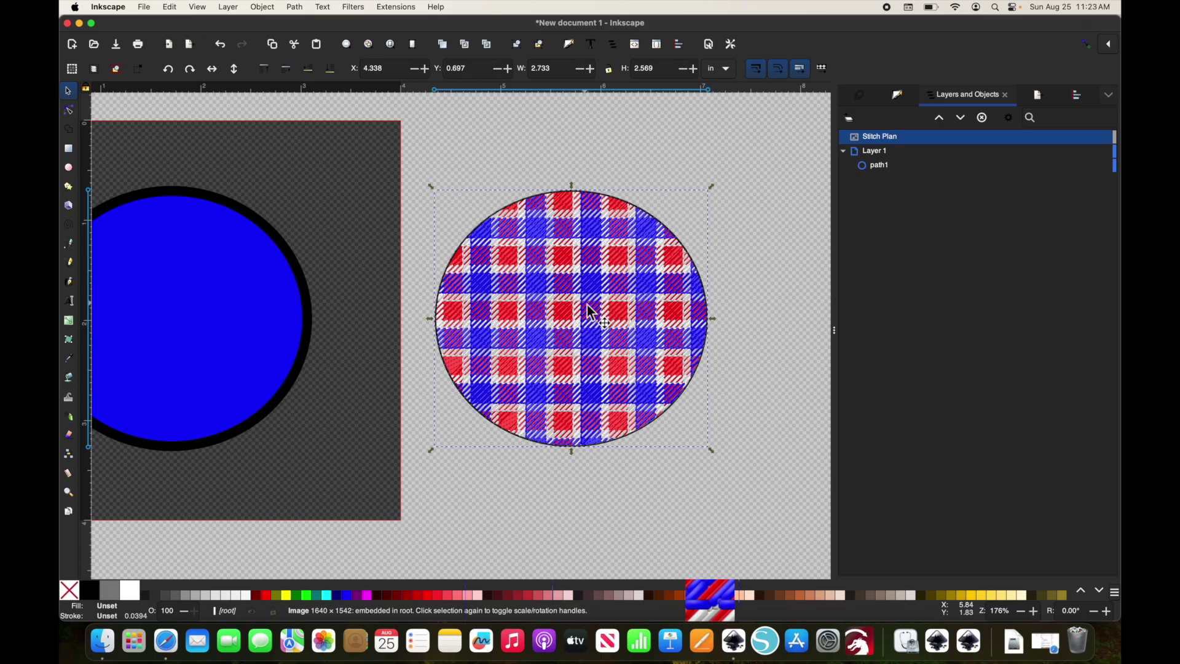
scroll(470, 276, "left", 3)
Step: Squash the circle flat, move the plaid stitch plan up-left, then restore the circle to 2.818 × 2.725 in
left_click(328, 233)
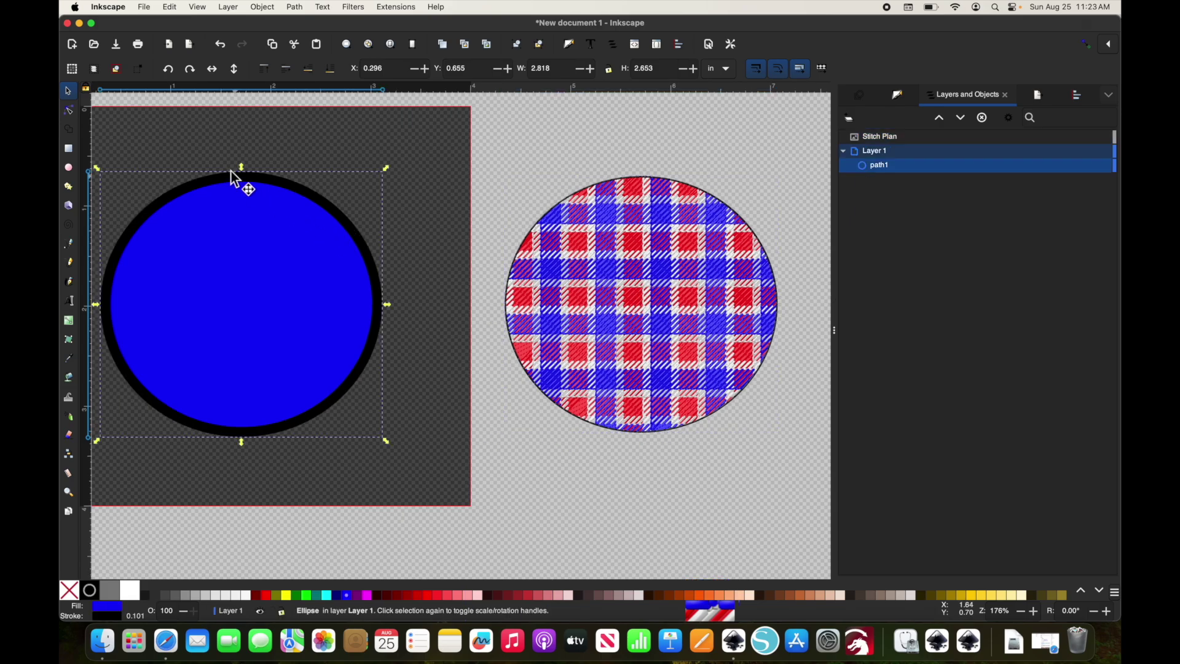
left_click_drag(242, 167, 256, 266)
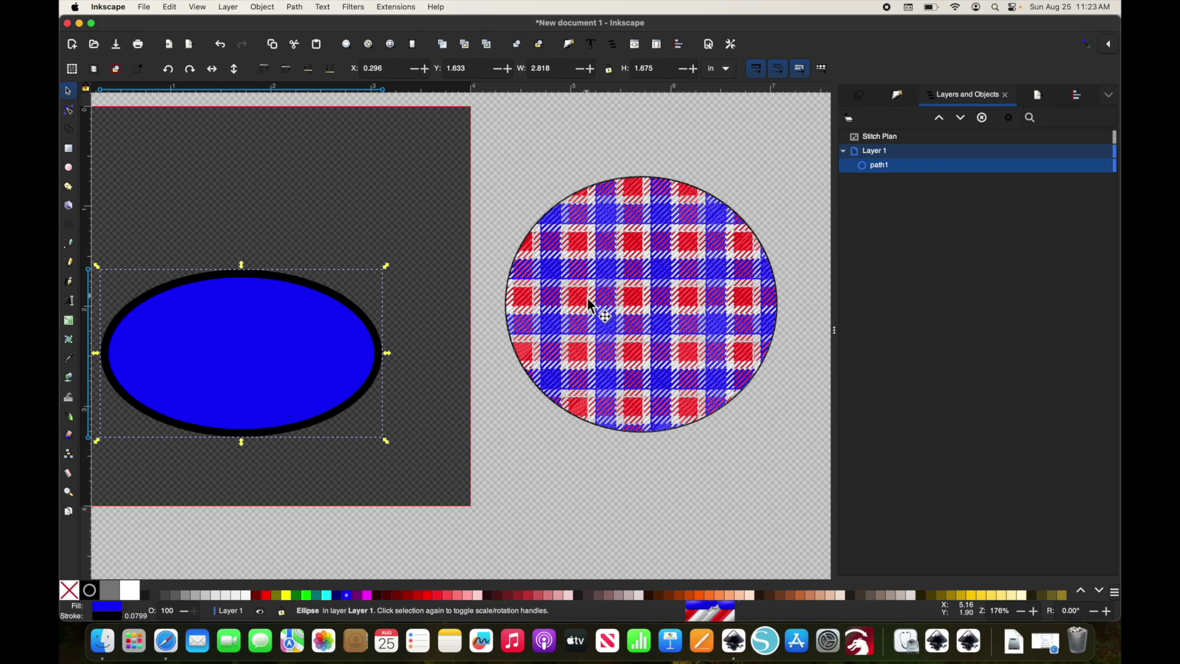
left_click(636, 292)
left_click_drag(632, 289, 627, 253)
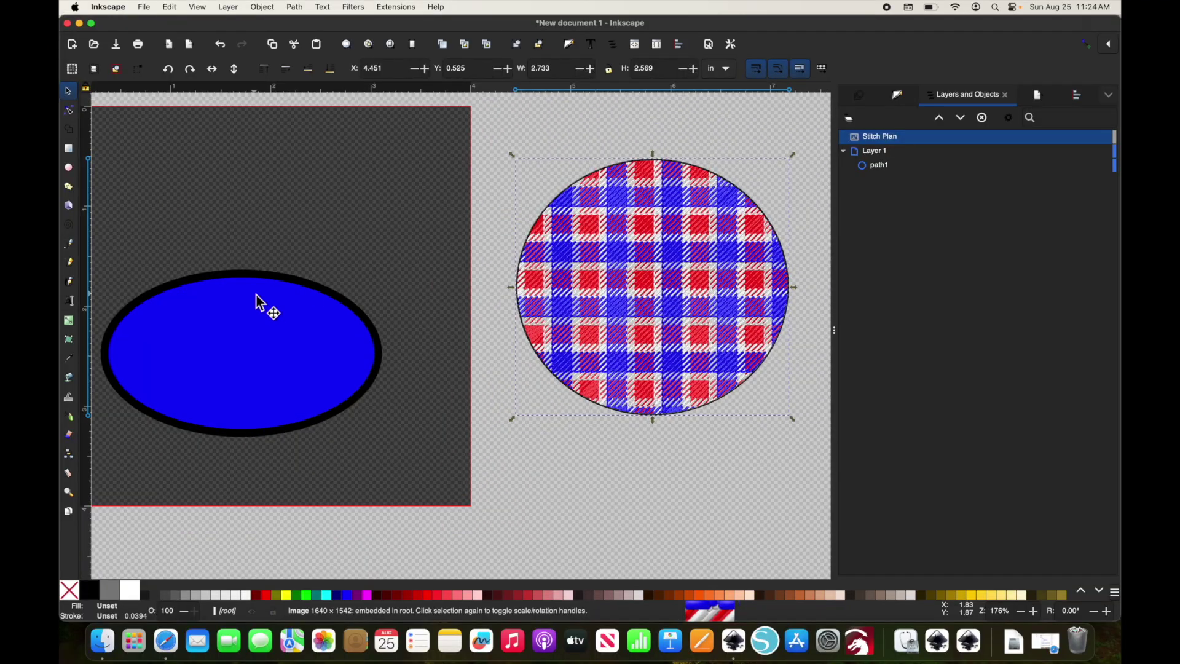
left_click(257, 300)
left_click_drag(241, 267, 257, 162)
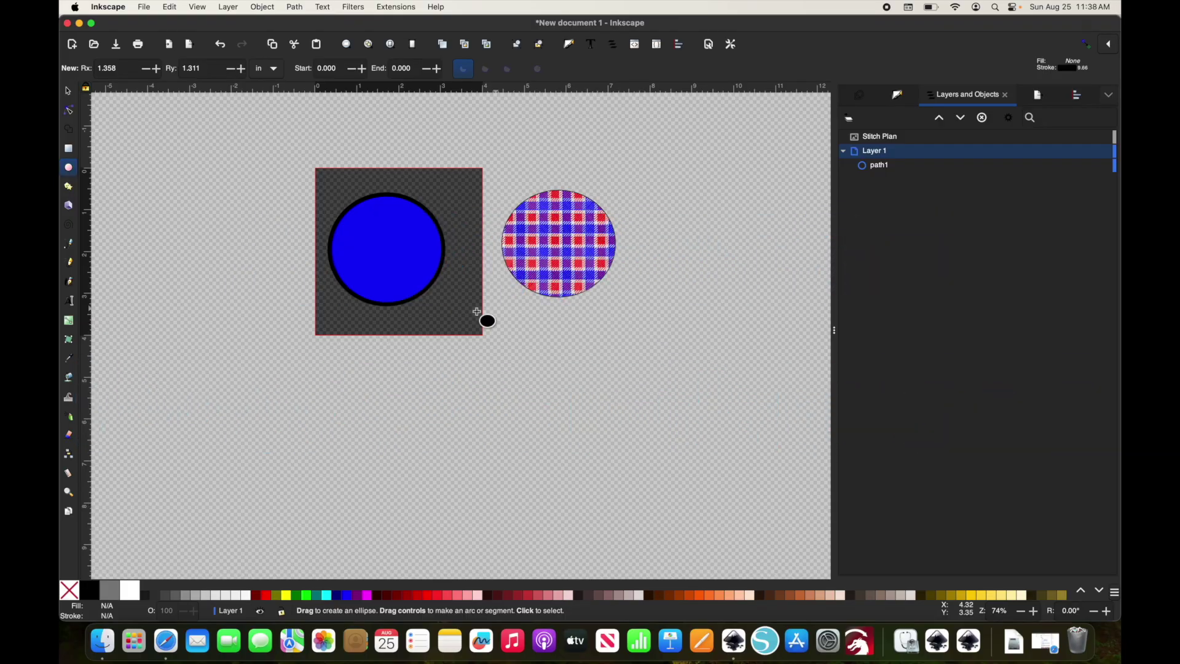
Step: Select the blue circle and run Convert Line to Satin to make its outline a satin ring
key("s")
left_click(378, 204)
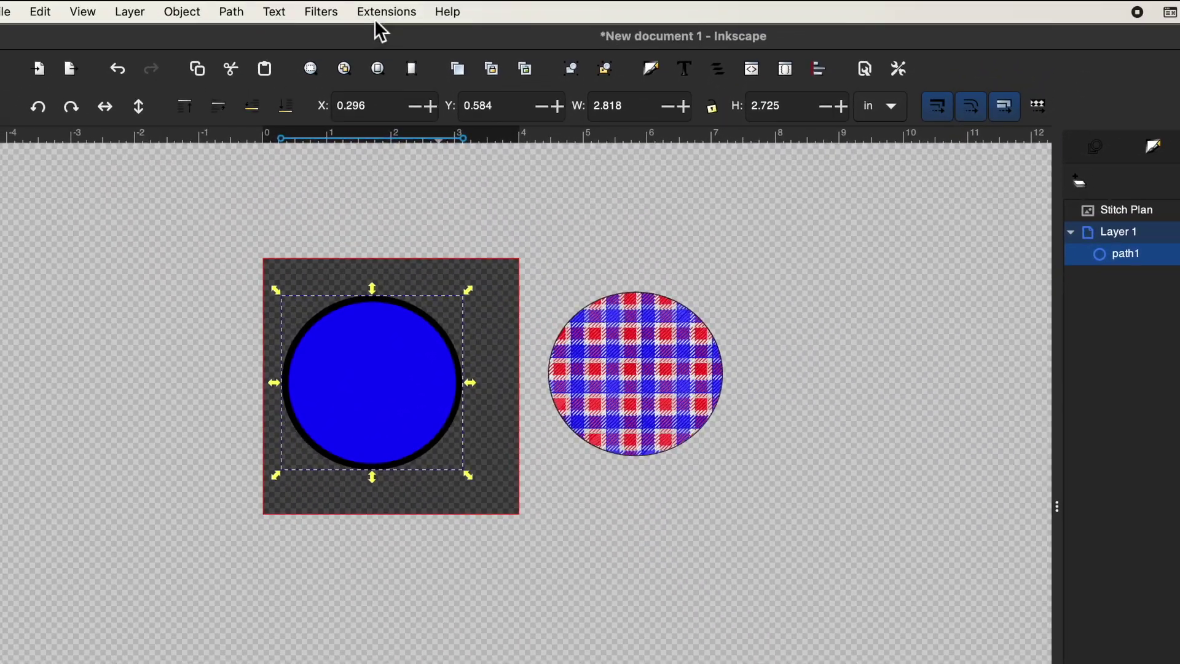
left_click(378, 17)
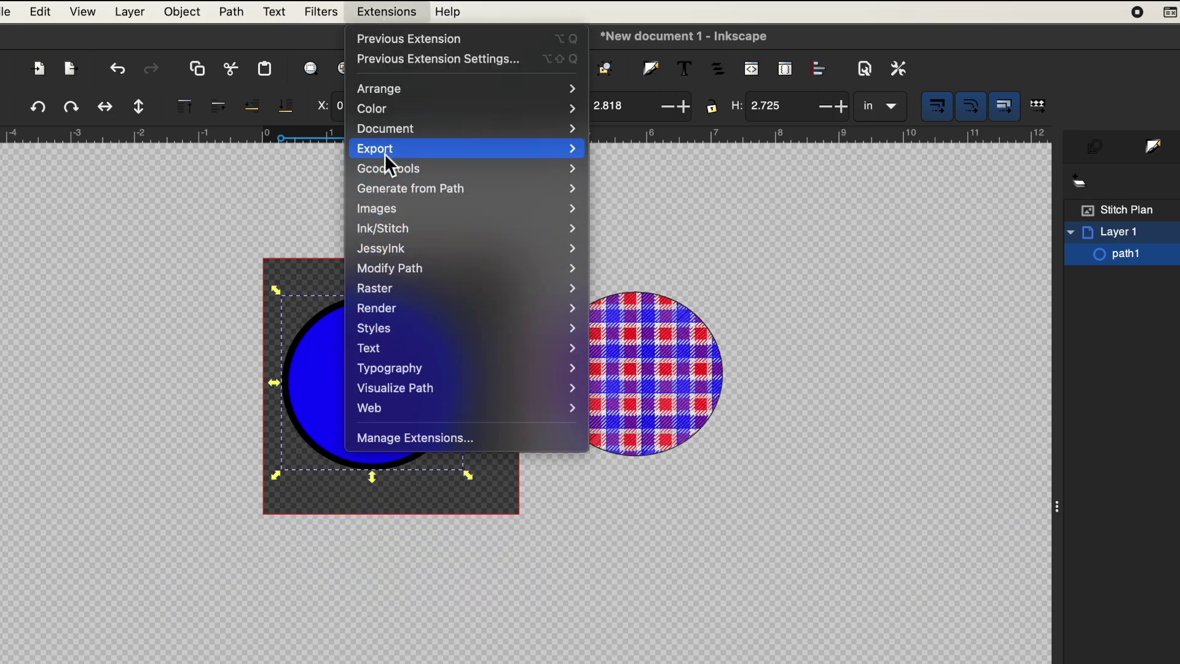
mouse_move(448, 221)
mouse_move(482, 227)
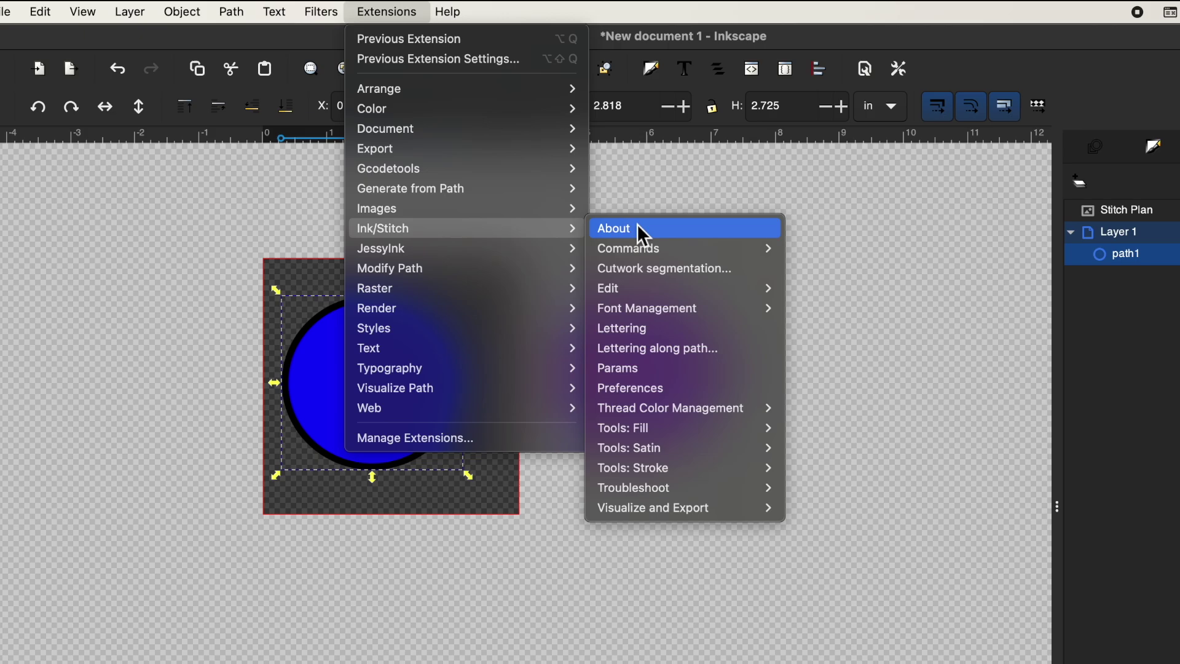
mouse_move(668, 448)
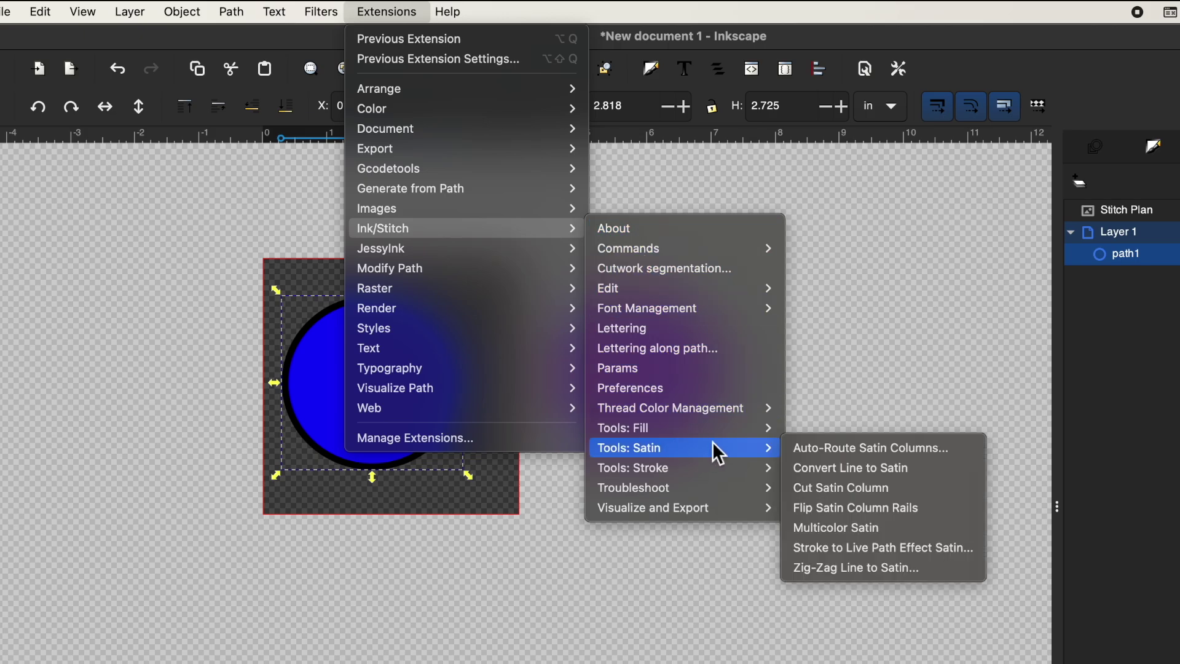
left_click(831, 476)
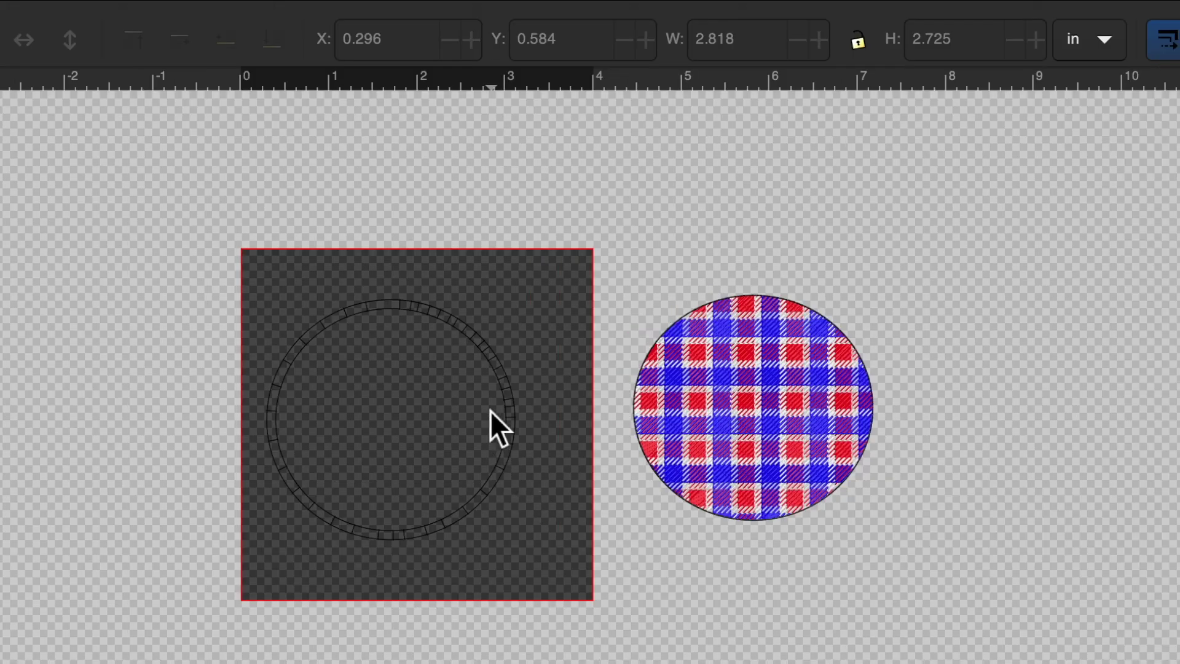
Step: Open Embroidery Params for the satin ring and preview it with the Zig-zag method
left_click(483, 349)
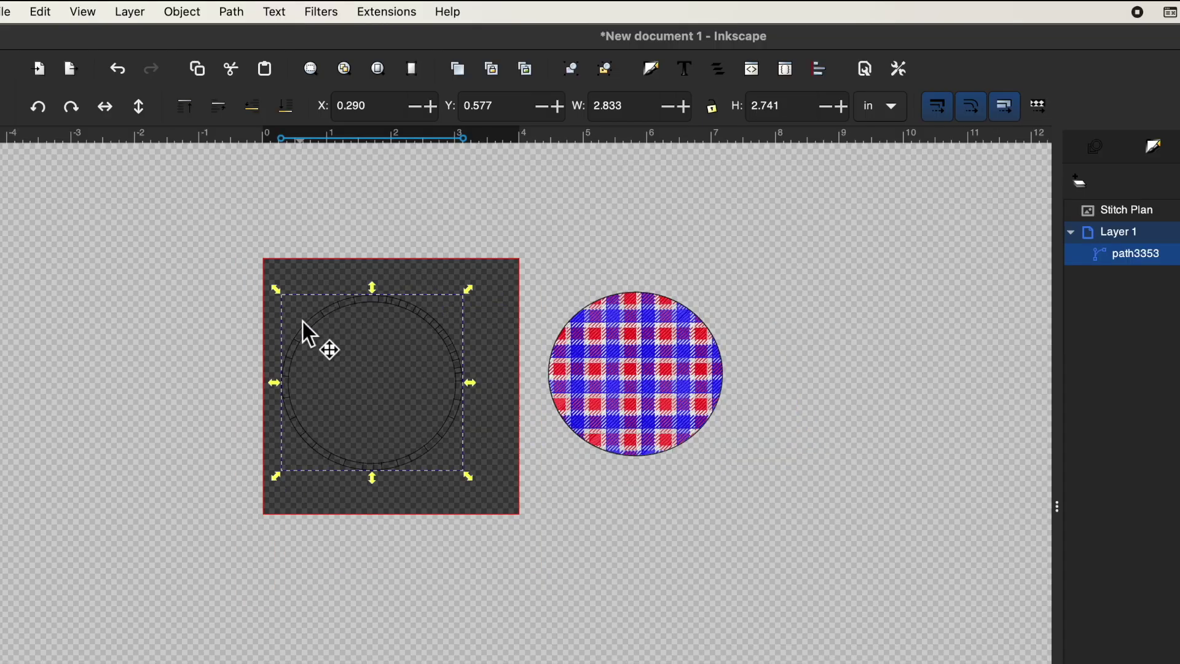
left_click(373, 14)
mouse_move(422, 229)
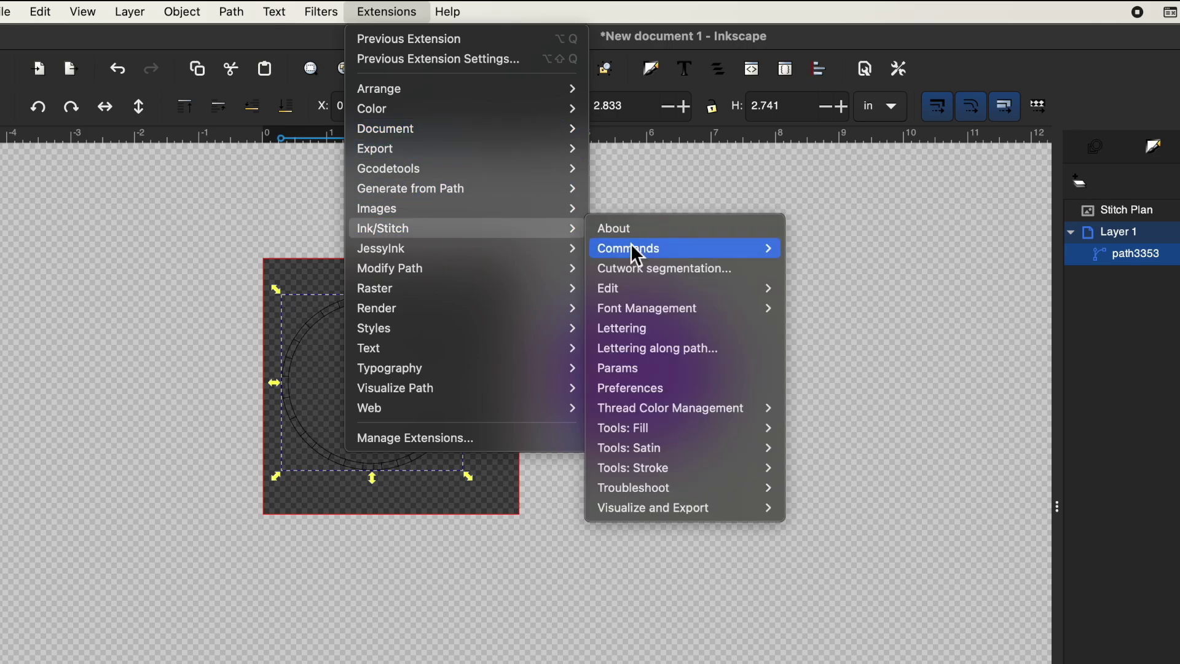
left_click(647, 370)
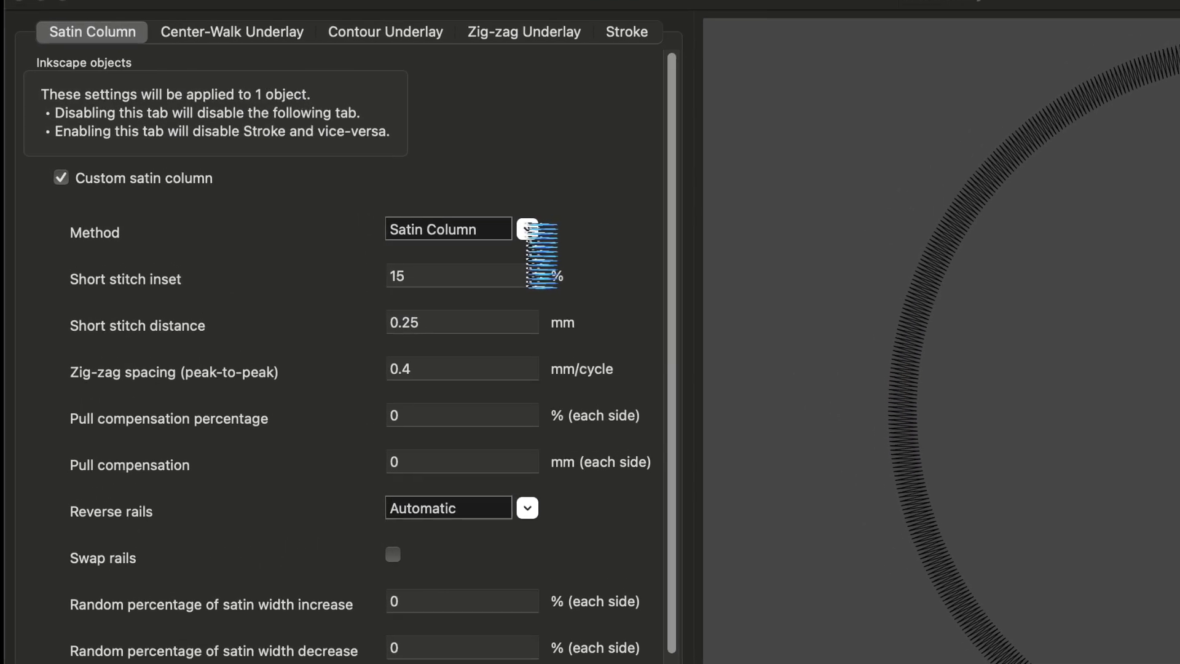
left_click(346, 153)
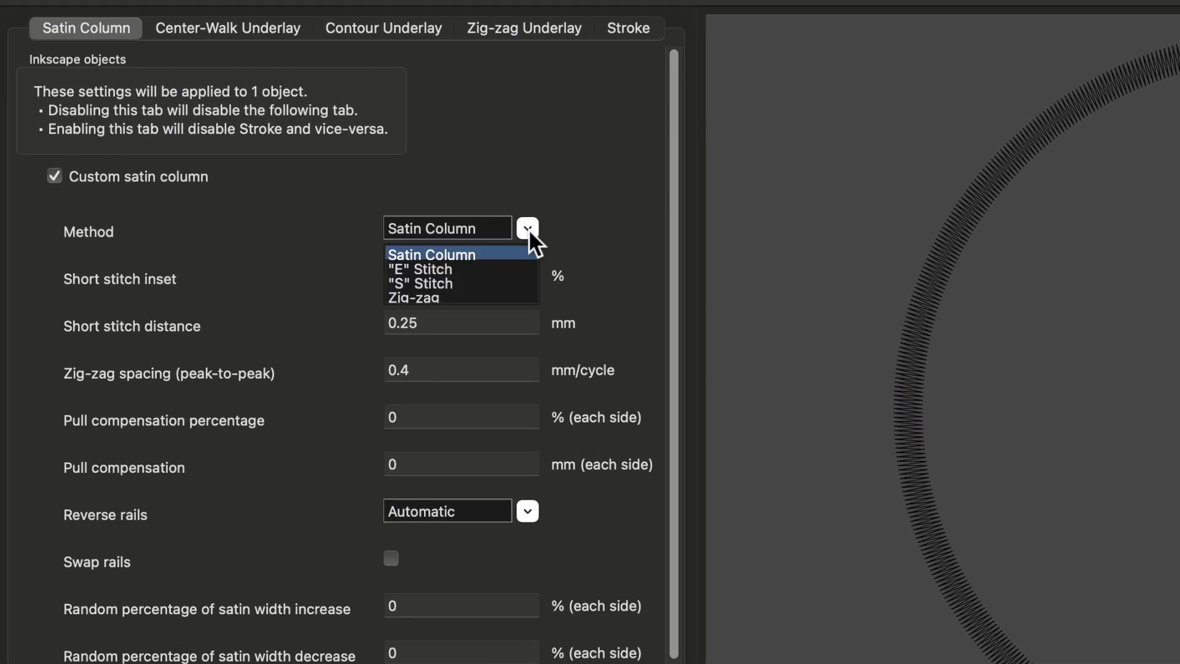
left_click(434, 297)
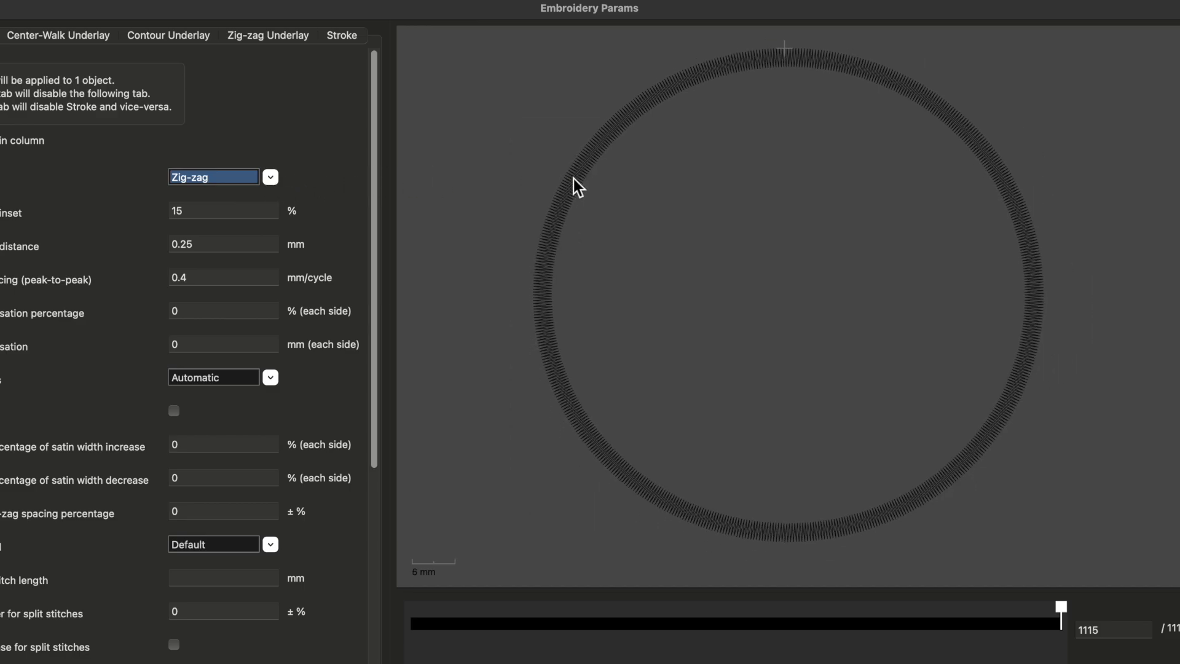
scroll(576, 187, "up", 5)
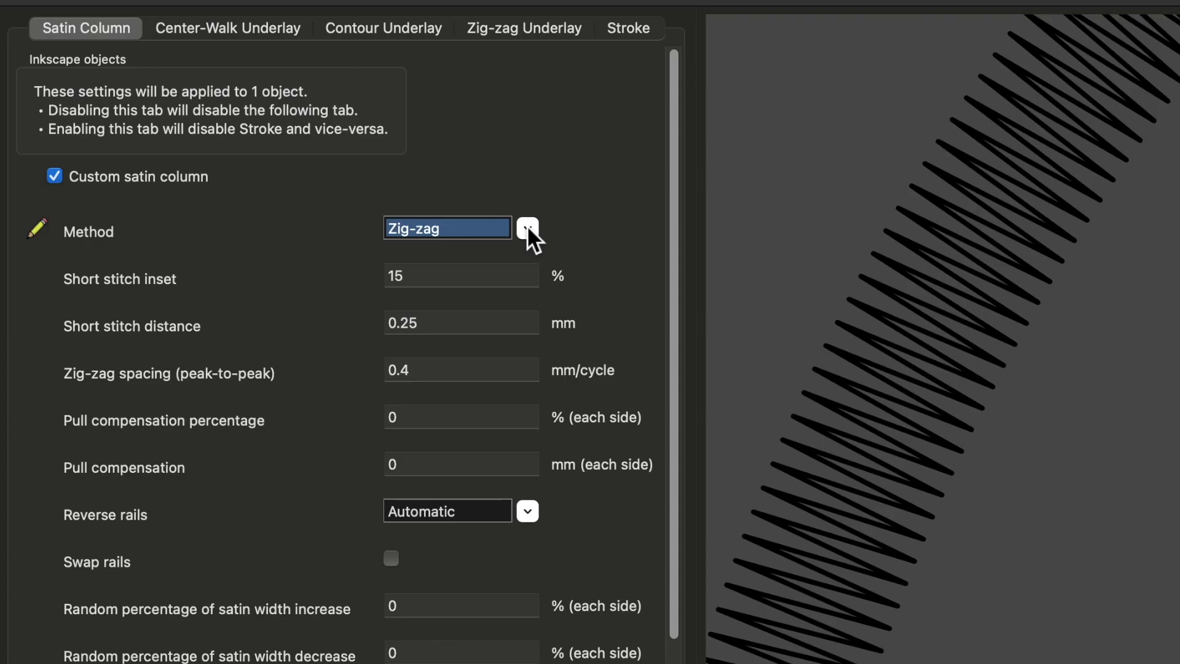
Step: Switch the satin ring's method back to Satin Column and zoom the preview
left_click(271, 177)
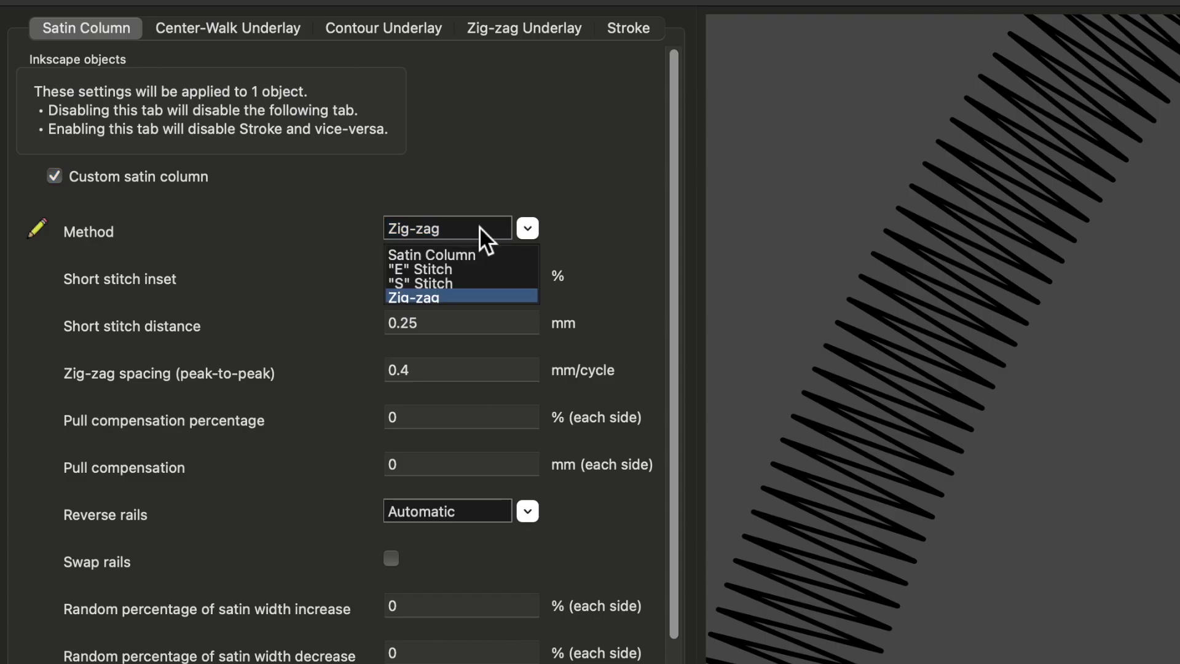
left_click(471, 266)
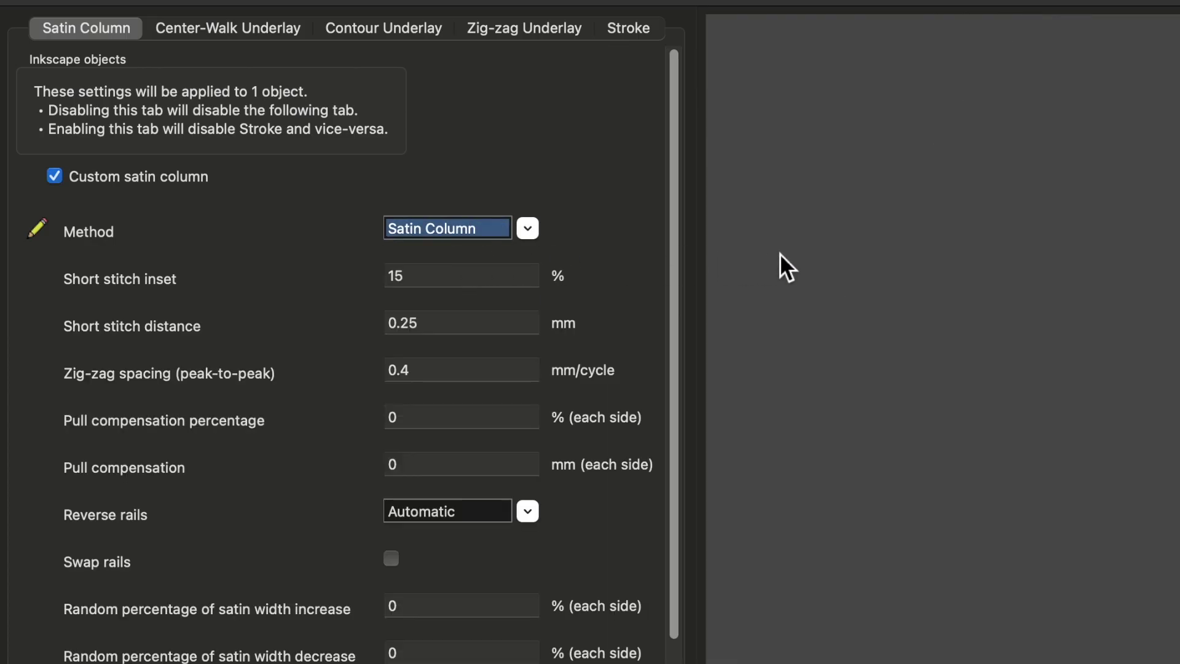
scroll(576, 207, "up", 10)
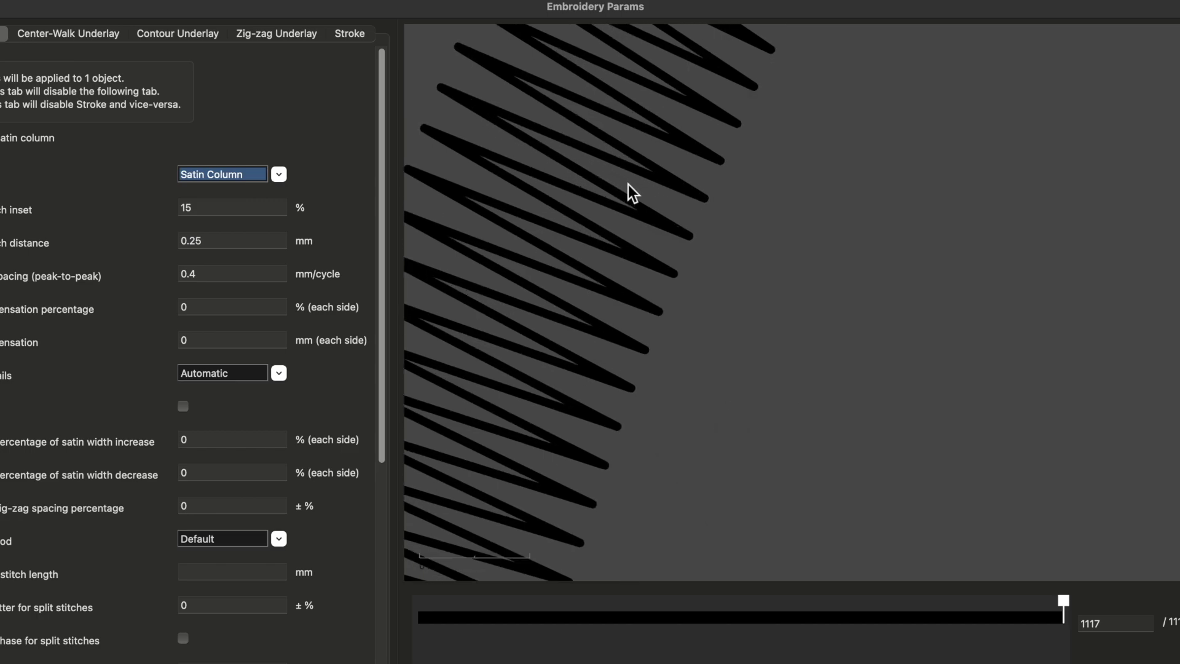
scroll(632, 192, "down", 10)
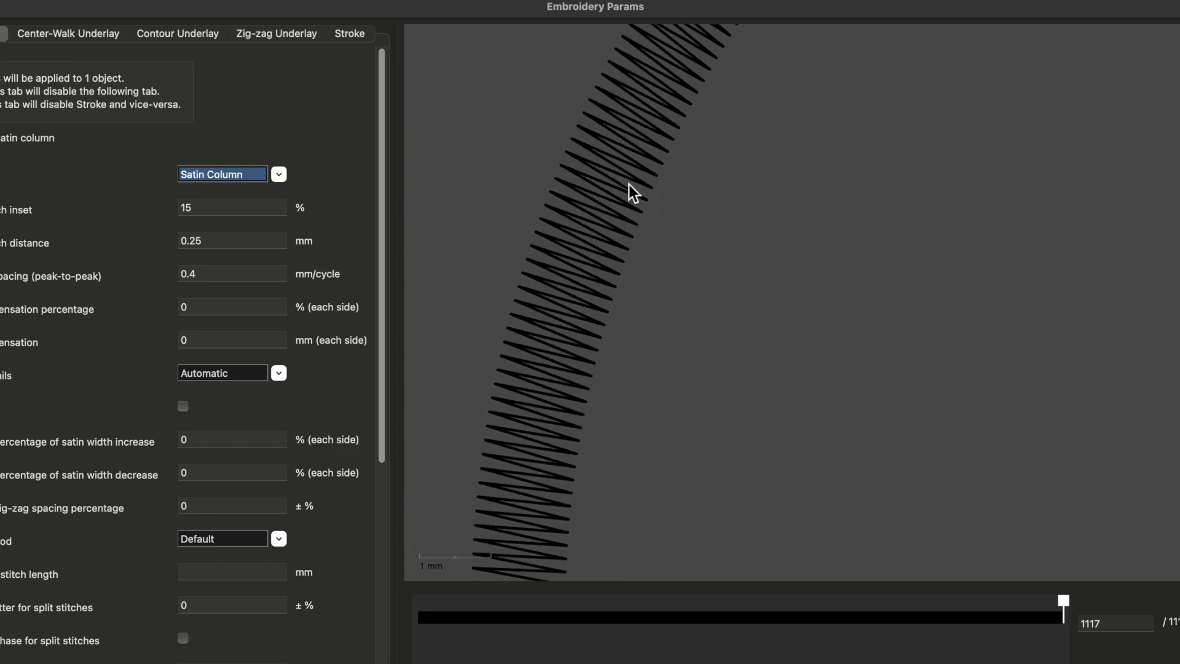
scroll(633, 193, "down", 4)
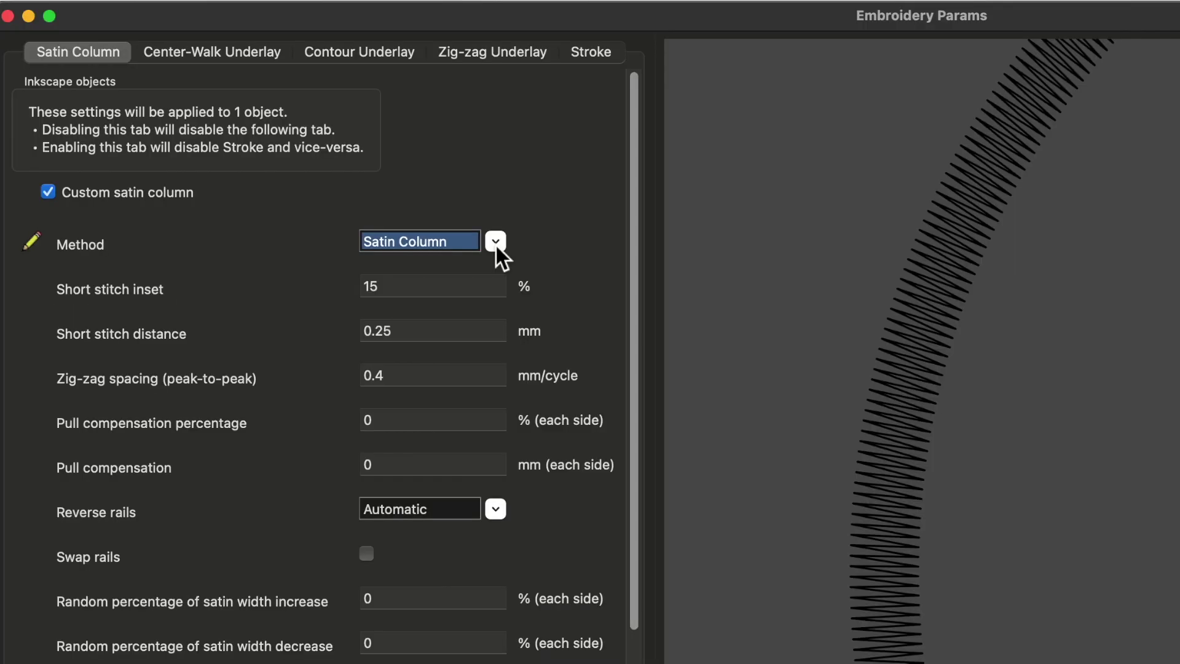
Step: Set the satin ring's Method to "S" Stitch and zoom the 1117-stitch preview in and out
left_click(279, 175)
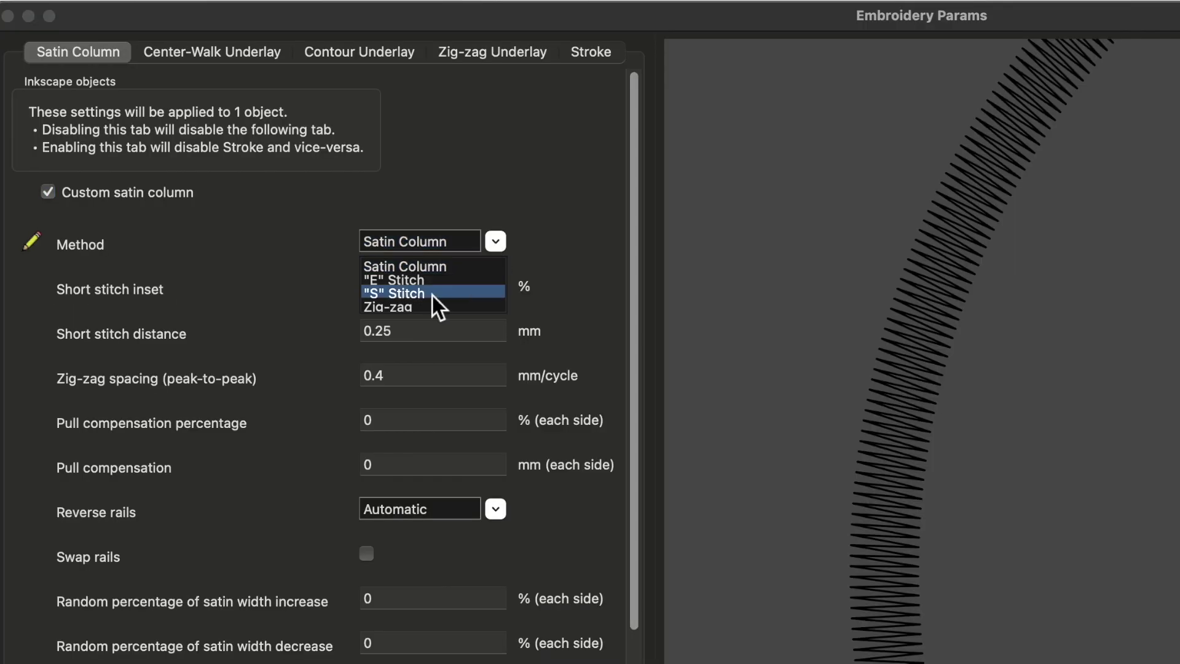
left_click(414, 294)
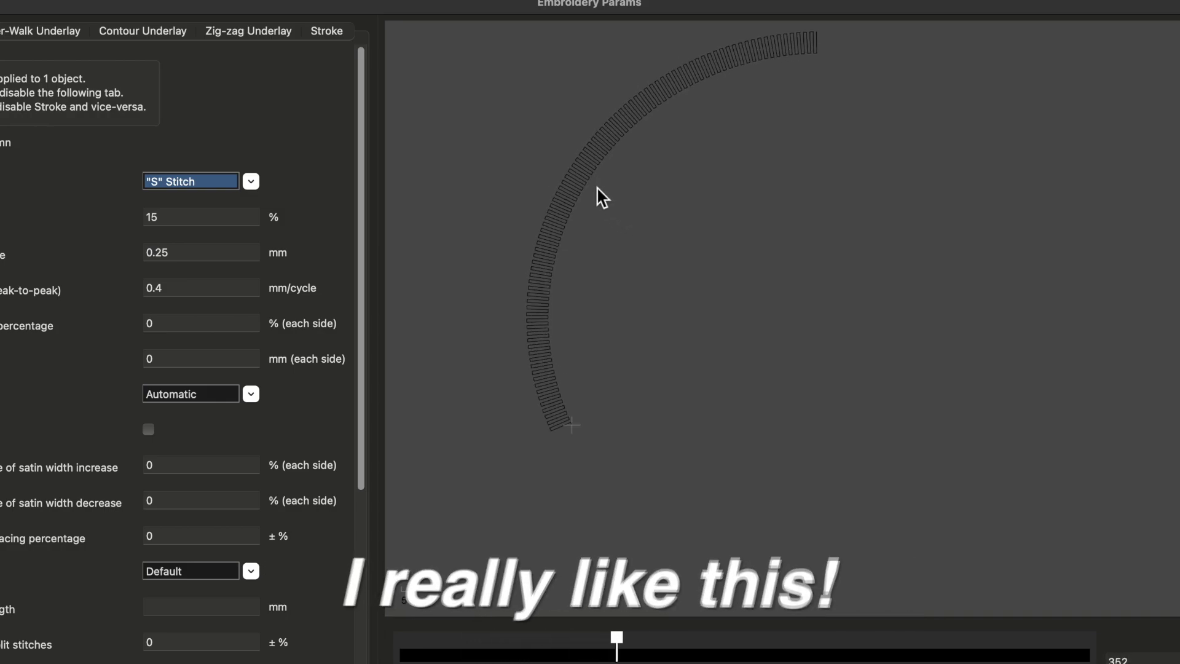
scroll(578, 220, "up", 3)
scroll(556, 218, "up", 3)
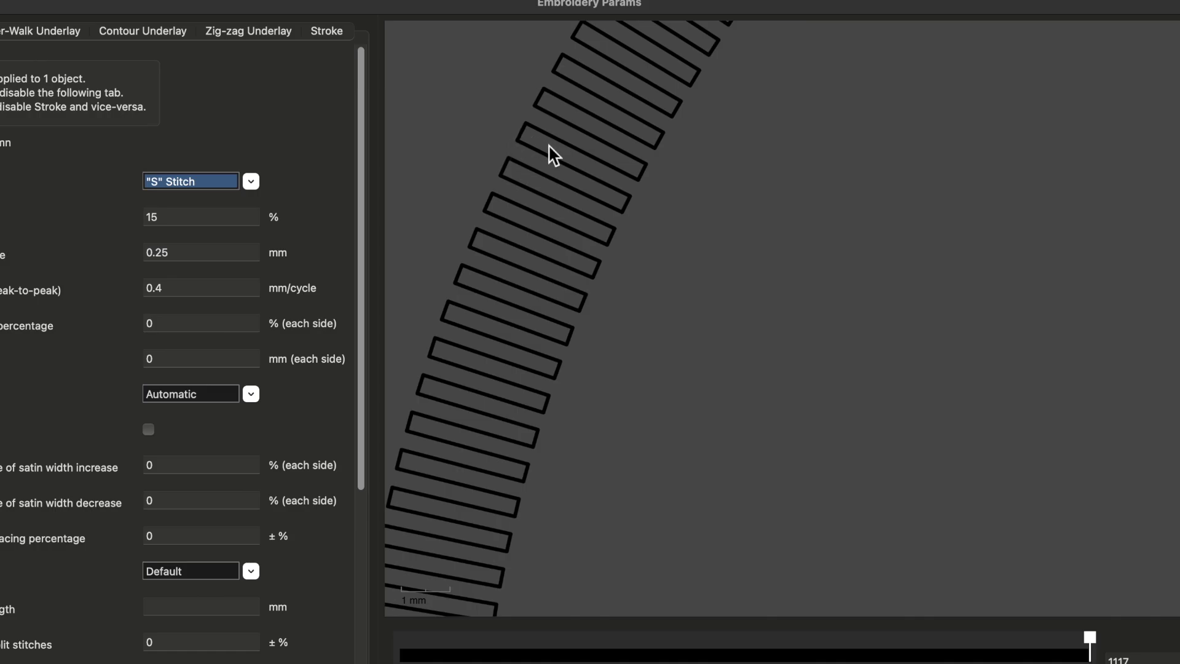
scroll(621, 199, "down", 5)
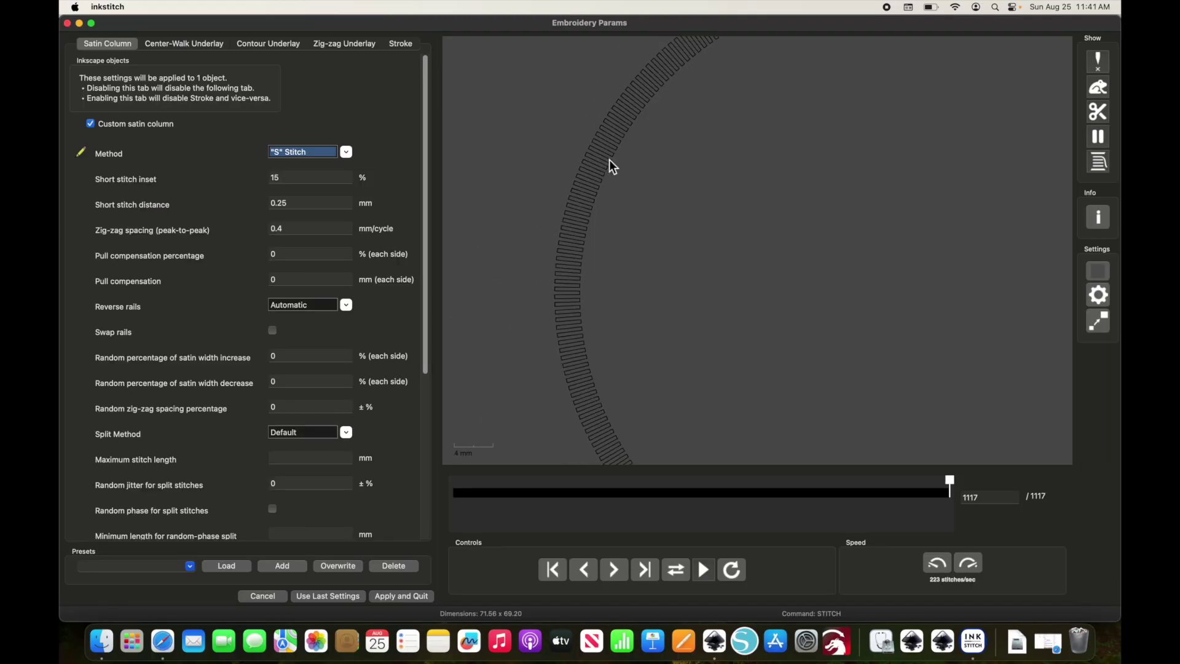
scroll(609, 161, "down", 2)
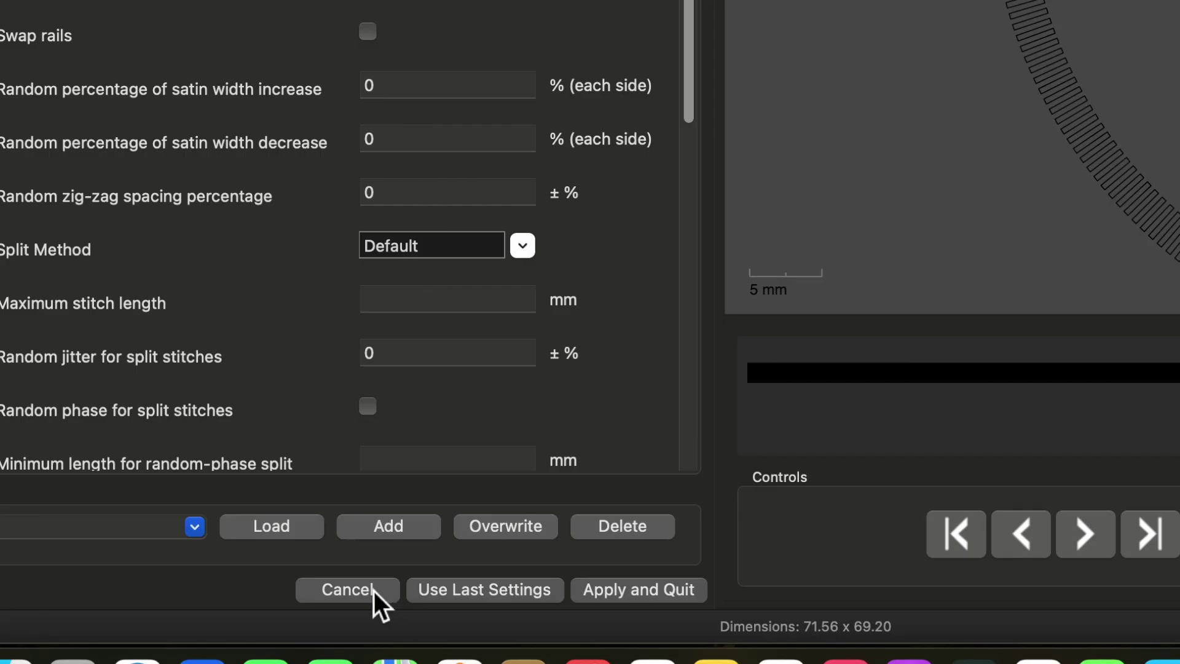
Step: Cancel the Params dialog and launch Tools: Satin > Multicolor Satin for the satin ring
left_click(274, 596)
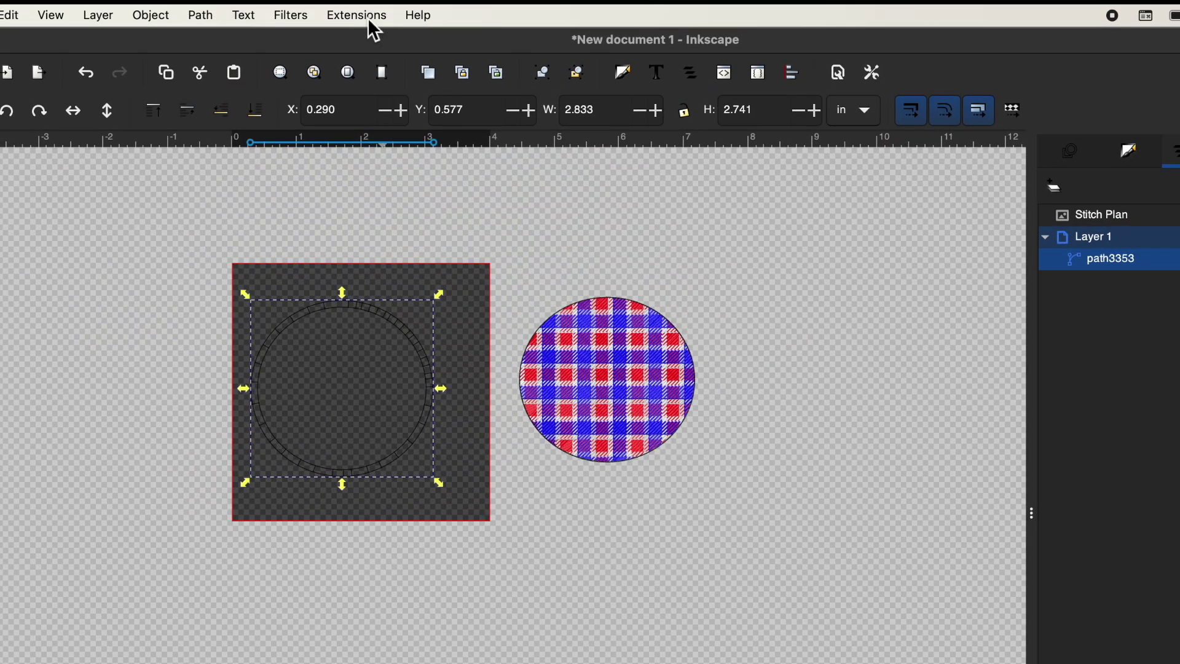
left_click(369, 16)
mouse_move(377, 277)
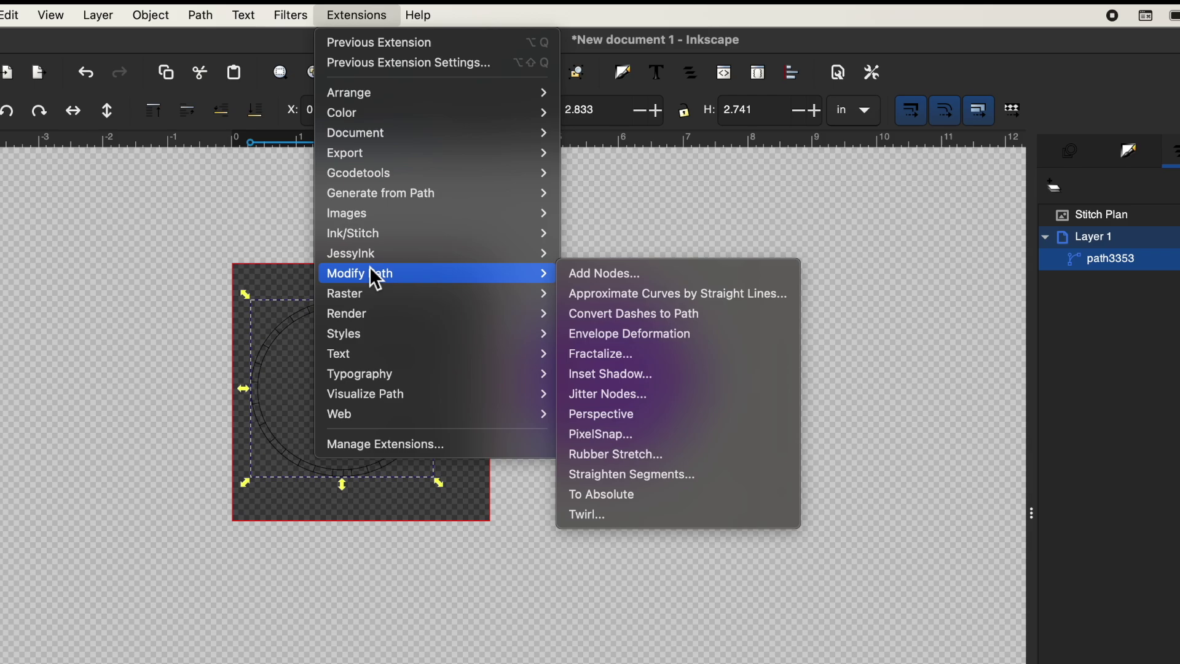
mouse_move(381, 233)
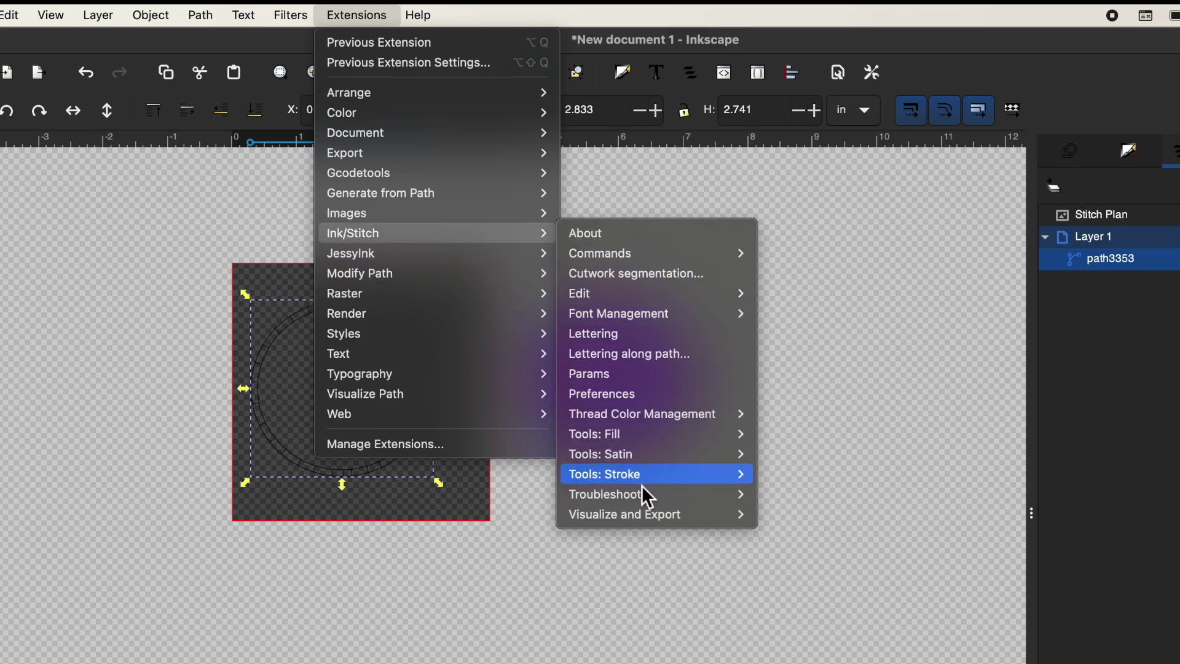
mouse_move(658, 456)
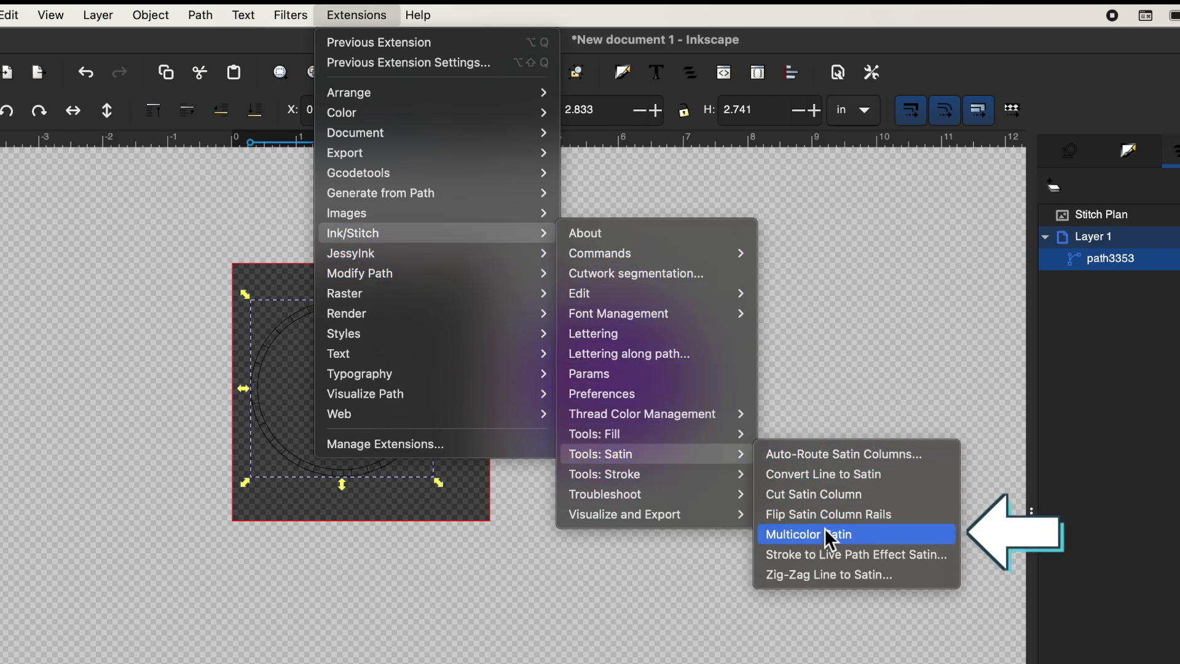
left_click(816, 537)
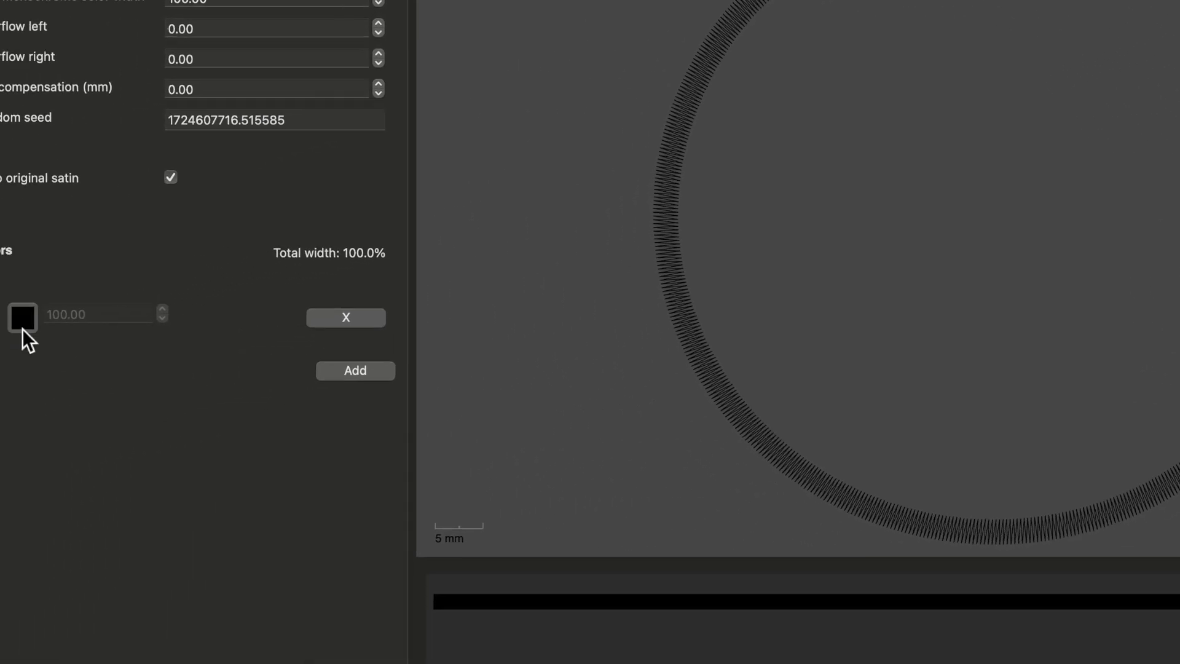
Step: Set the first multicolor satin thread colour to blue
left_click(68, 324)
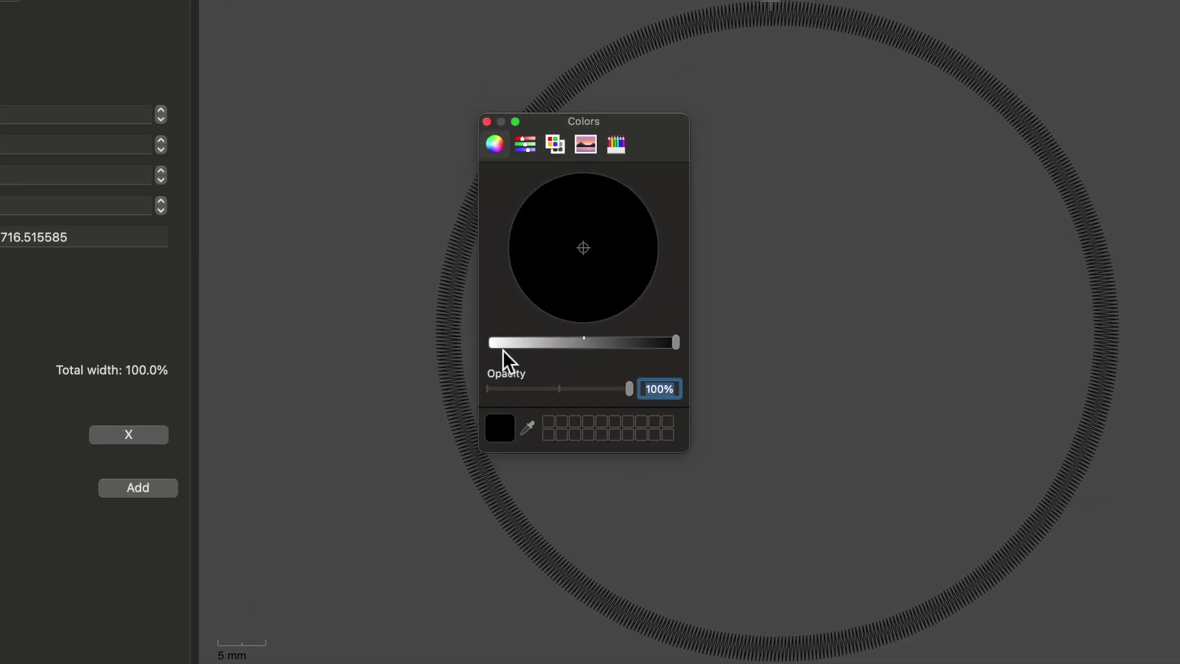
left_click(497, 347)
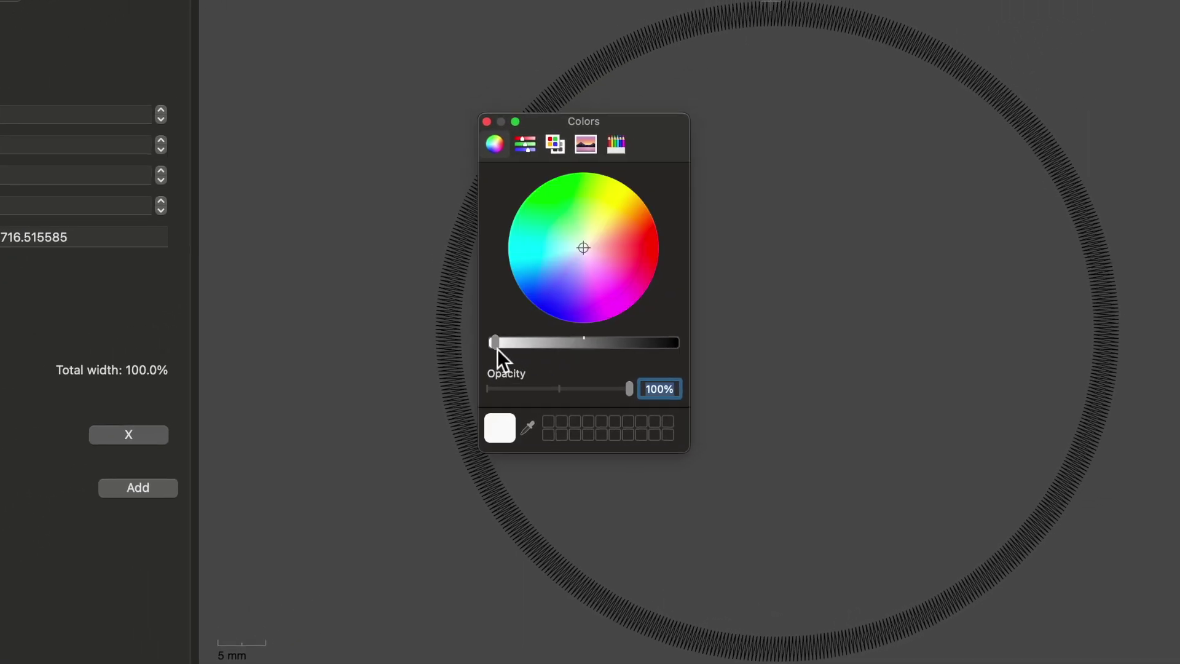
left_click(544, 314)
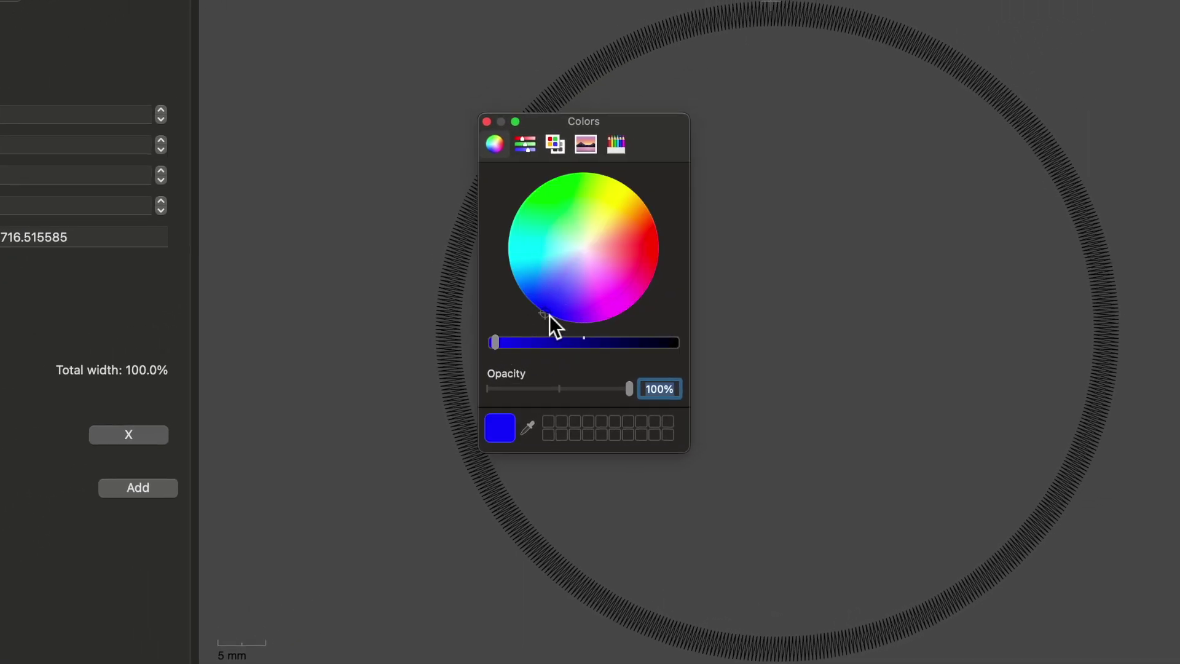
left_click(488, 121)
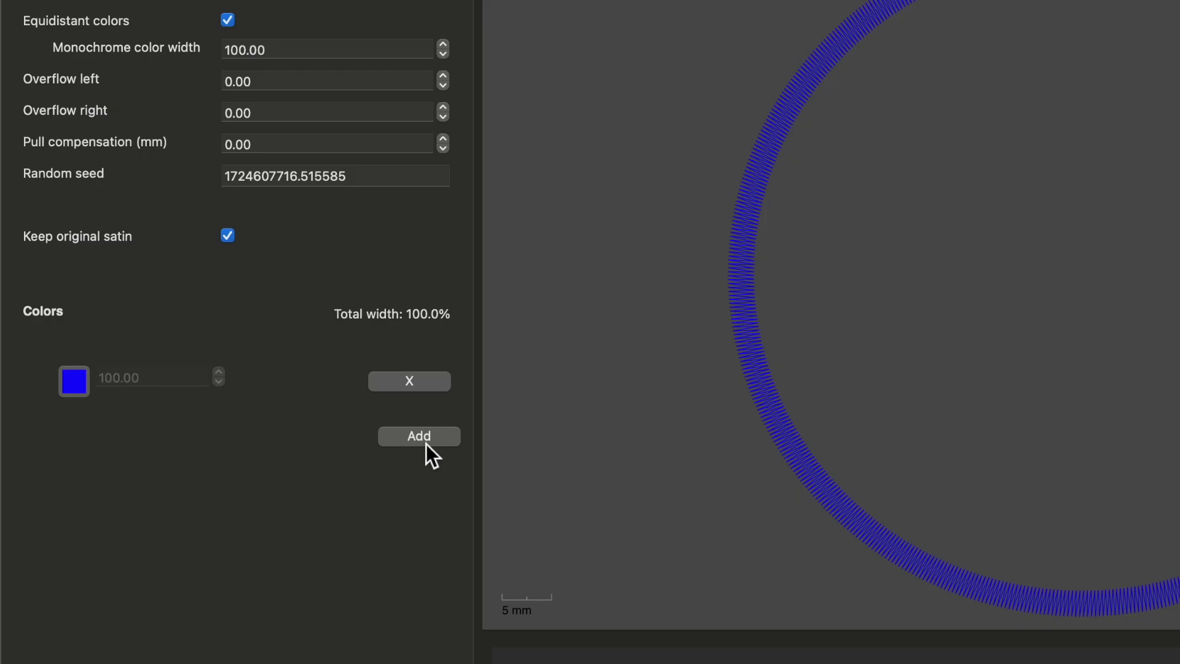
Step: Add a second thread colour to the satin and make it red
left_click(312, 349)
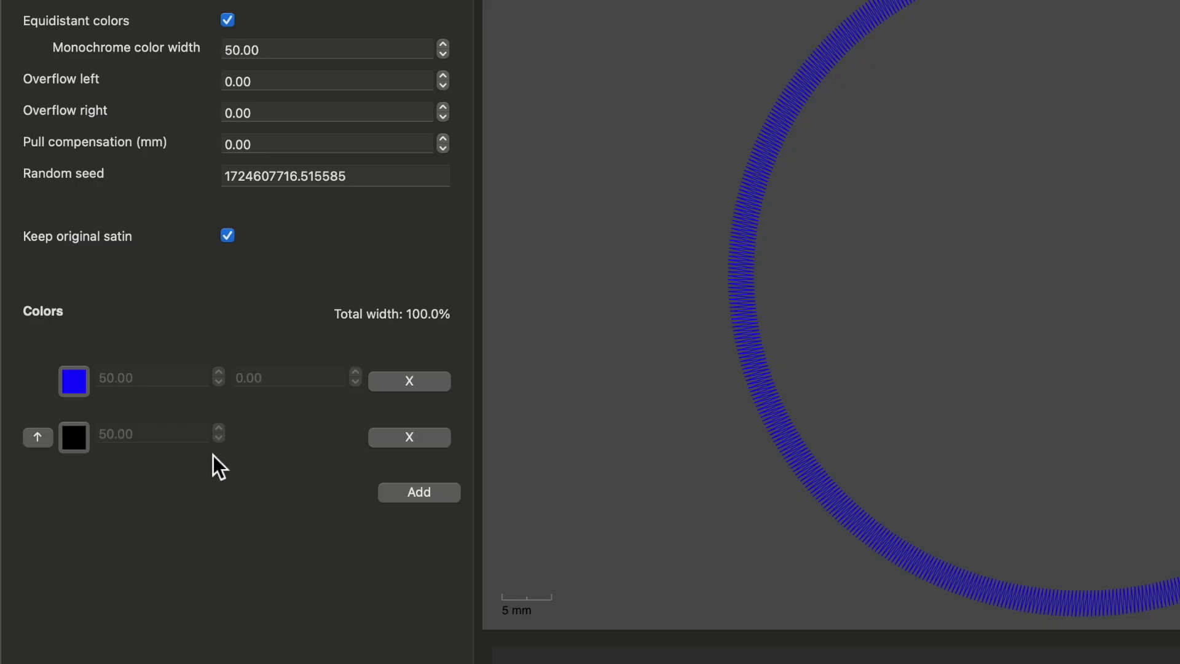
left_click(69, 437)
left_click(959, 203)
left_click(781, 56)
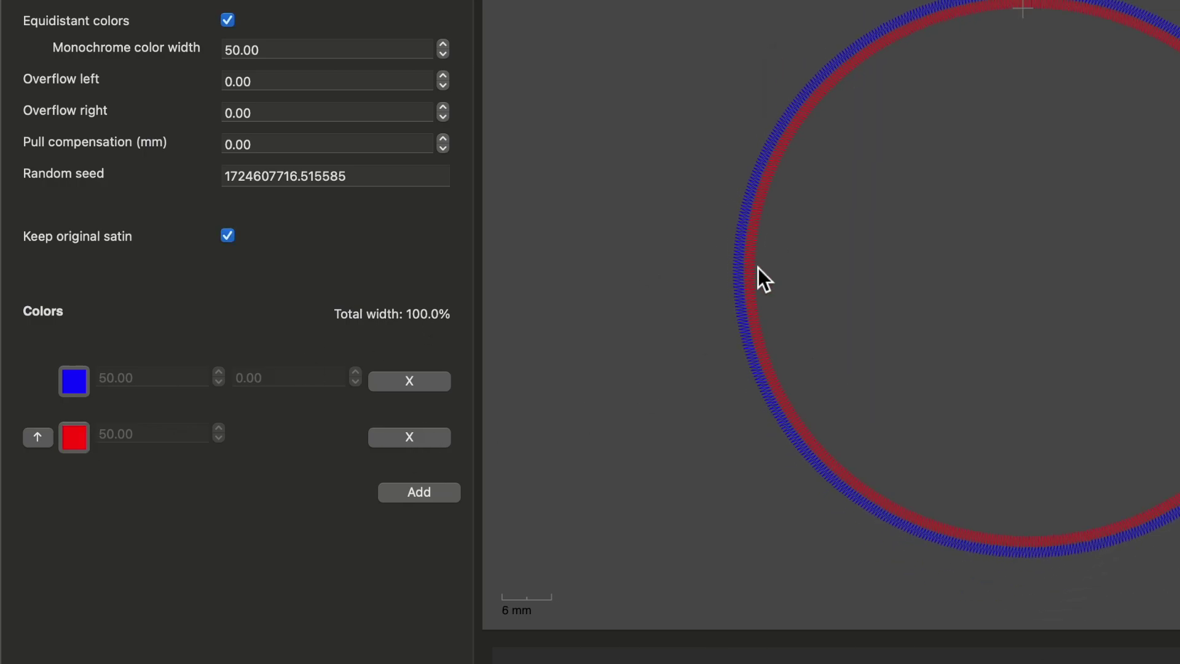
scroll(757, 268, "up", 5)
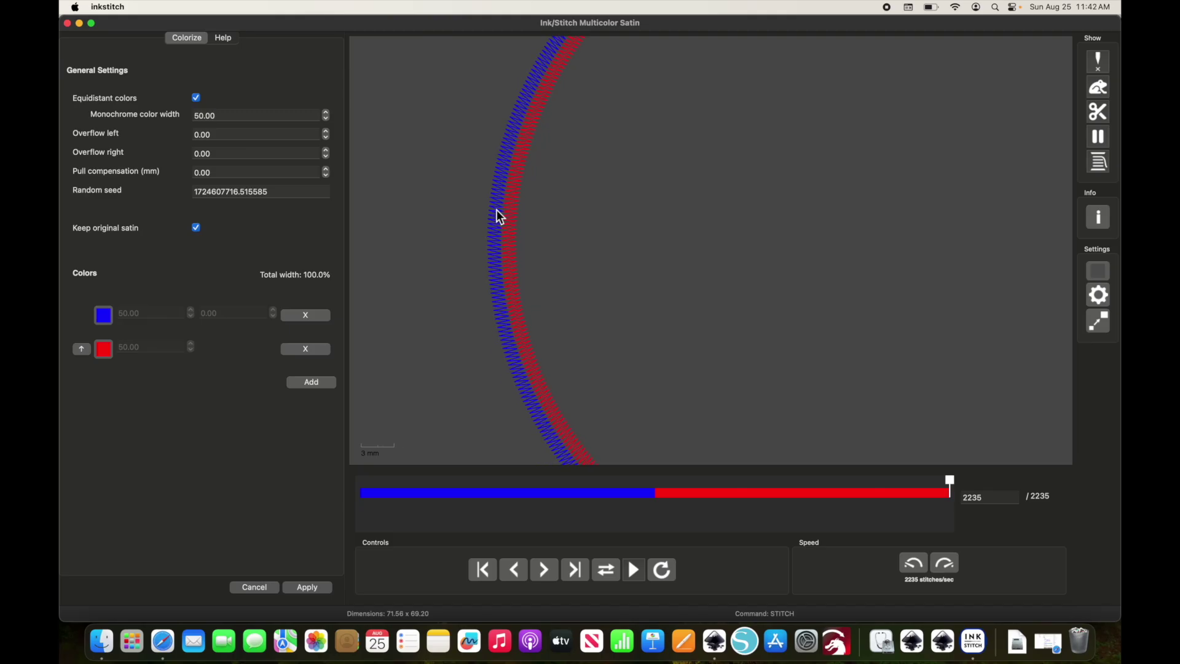
scroll(725, 205, "down", 5)
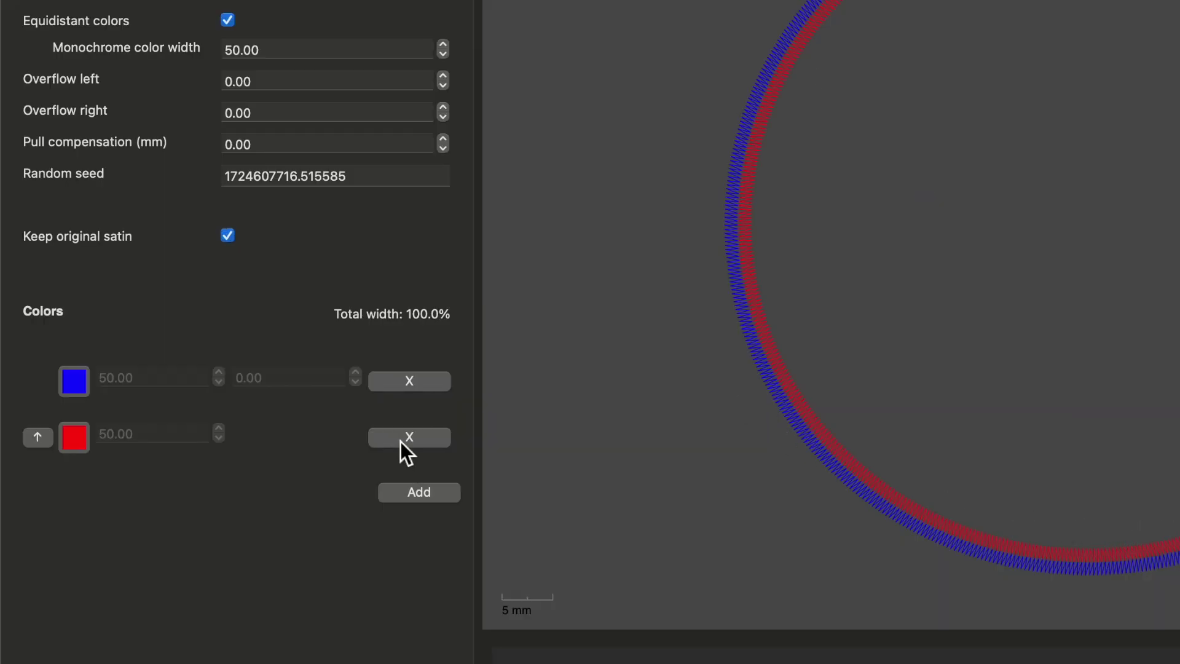
Step: Add a third thread colour and make it white
left_click(414, 493)
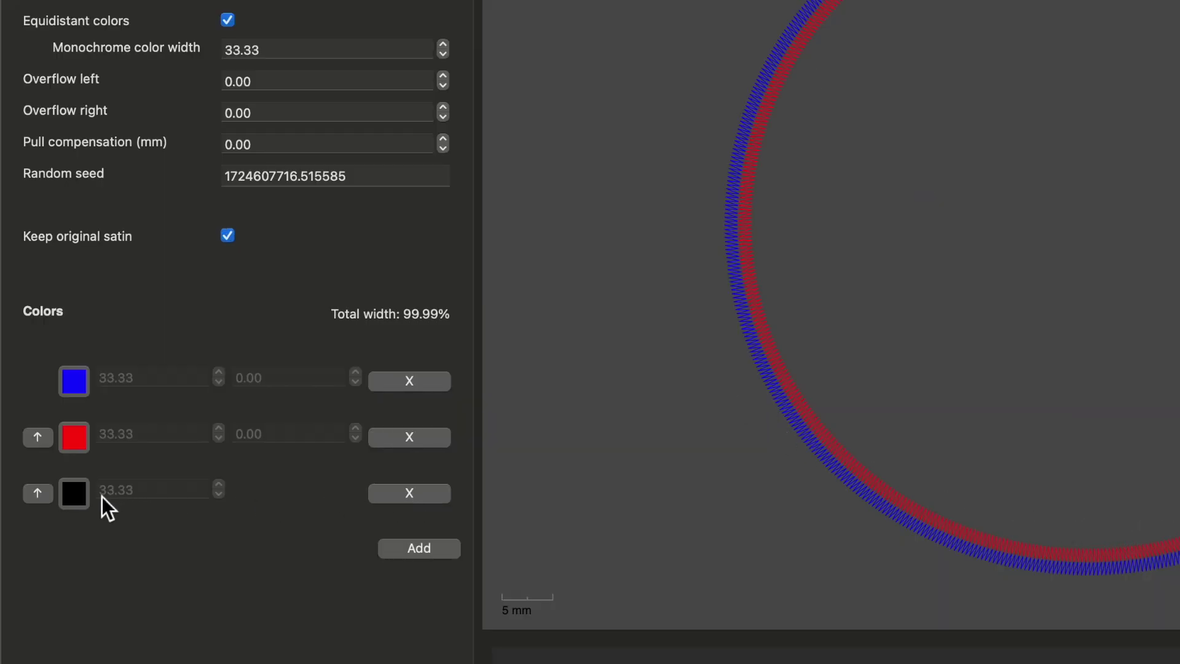
left_click(74, 493)
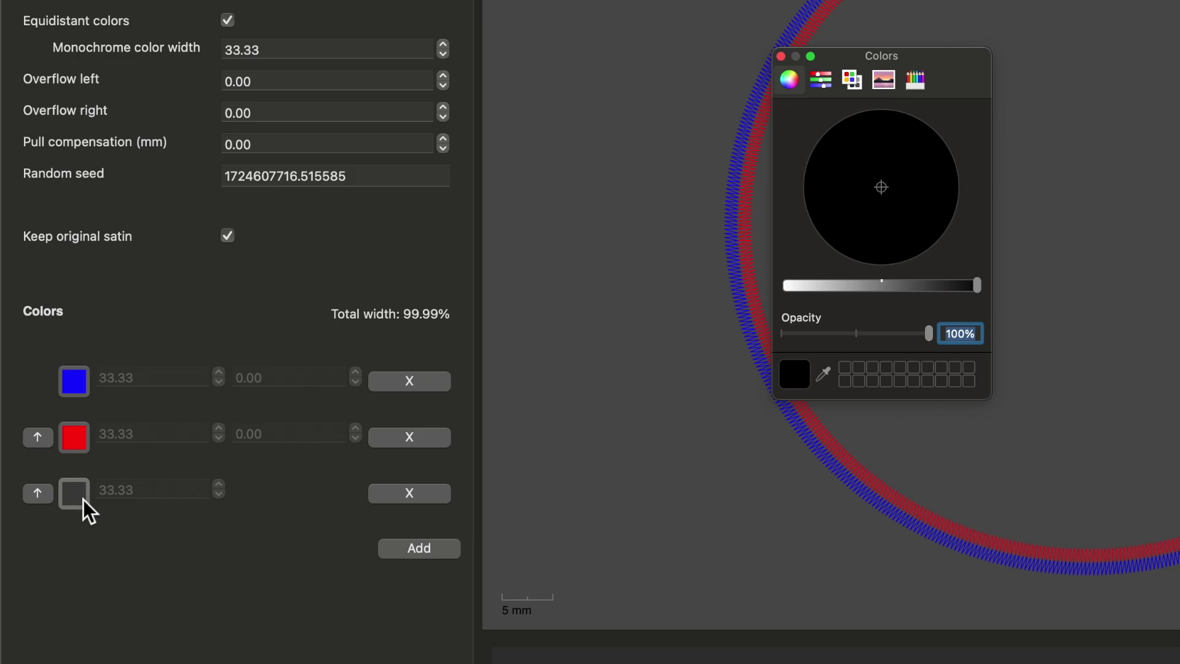
left_click(787, 285)
key("Escape")
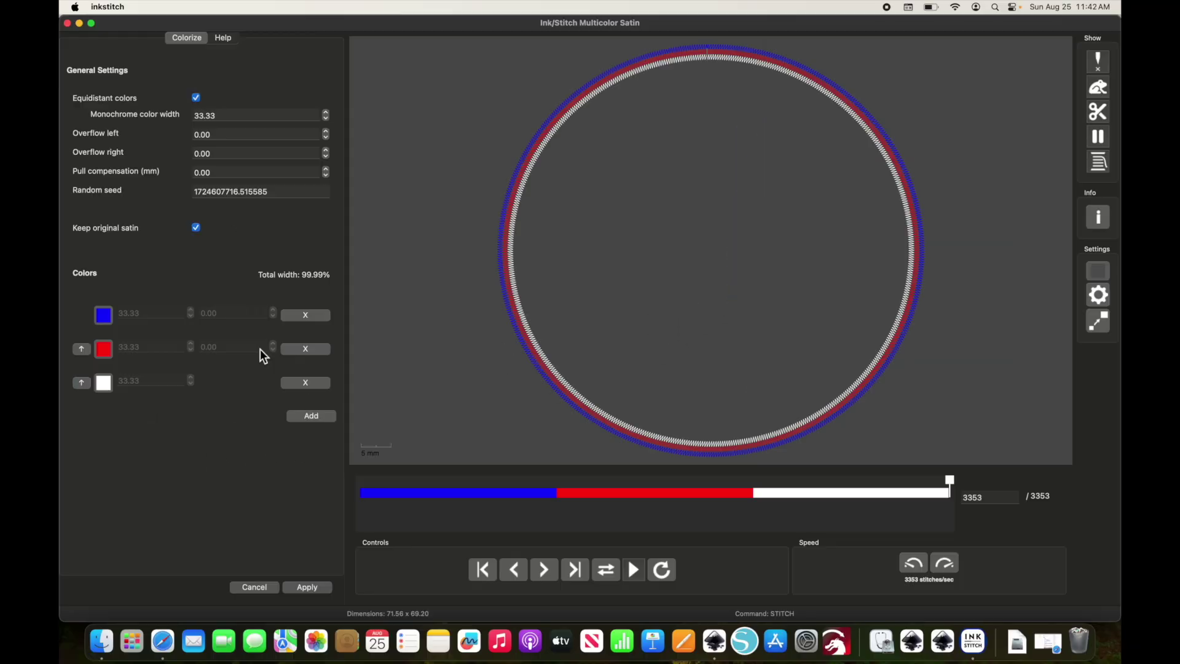
Step: Set the Monochrome color width to 5
scroll(500, 190, "up", 5)
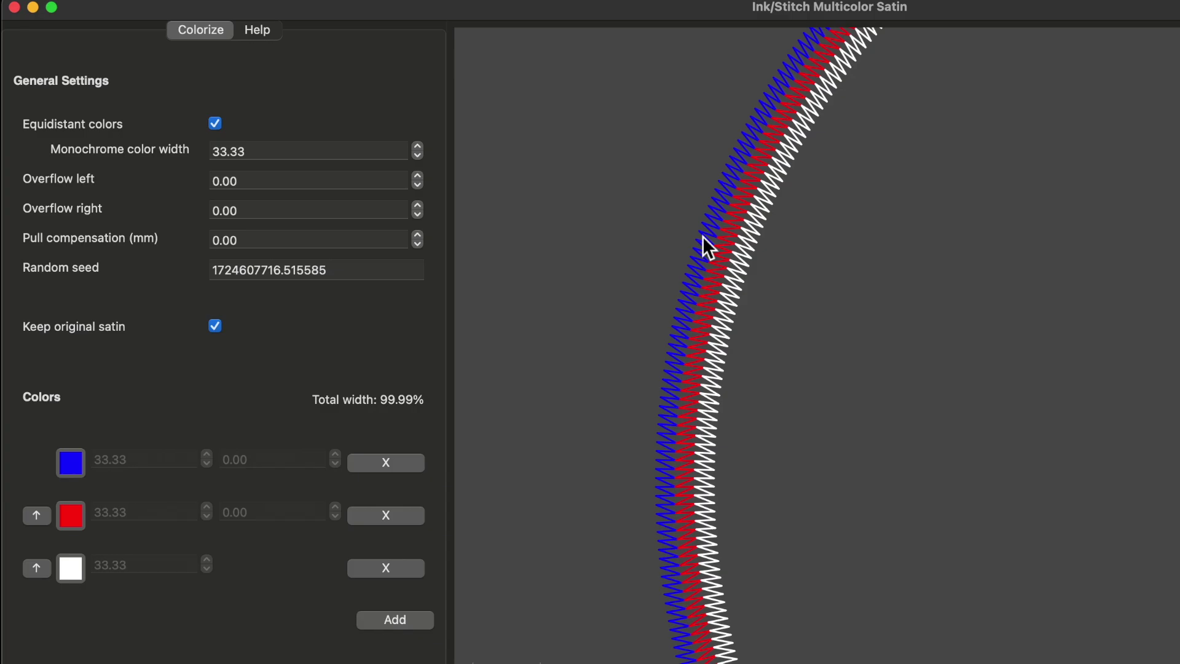
scroll(765, 235, "up", 5)
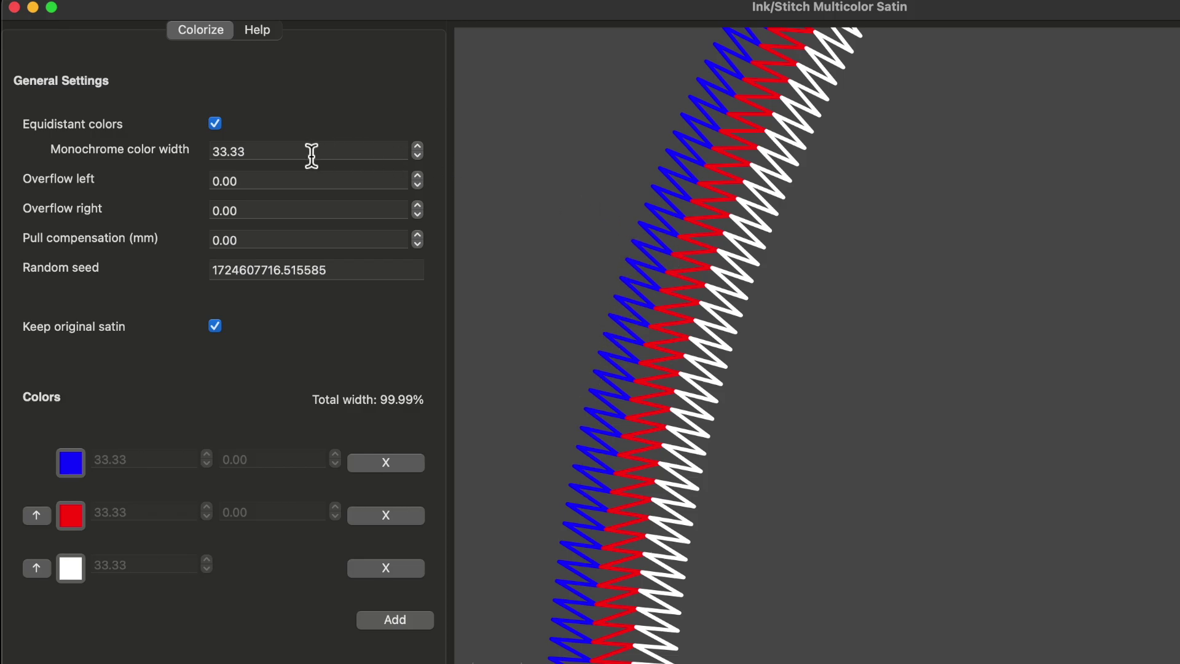
double_click(232, 153)
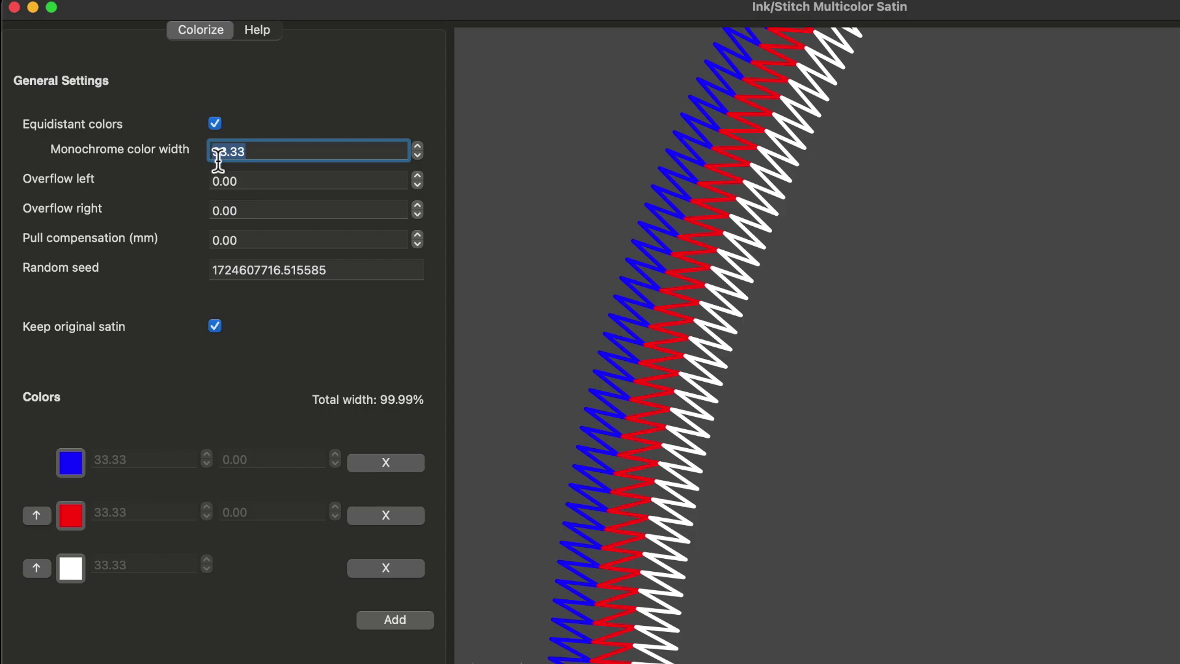
type("5")
key("Return")
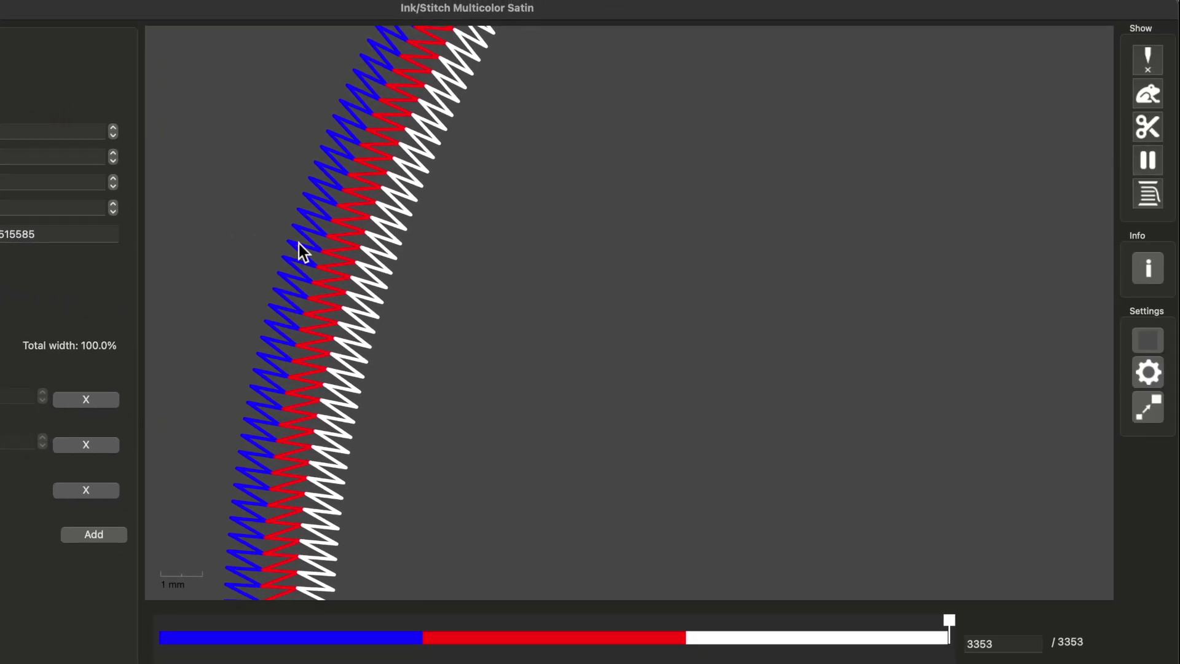
Step: Set Overflow left to 60 so the colours blend
scroll(372, 240, "up", 5)
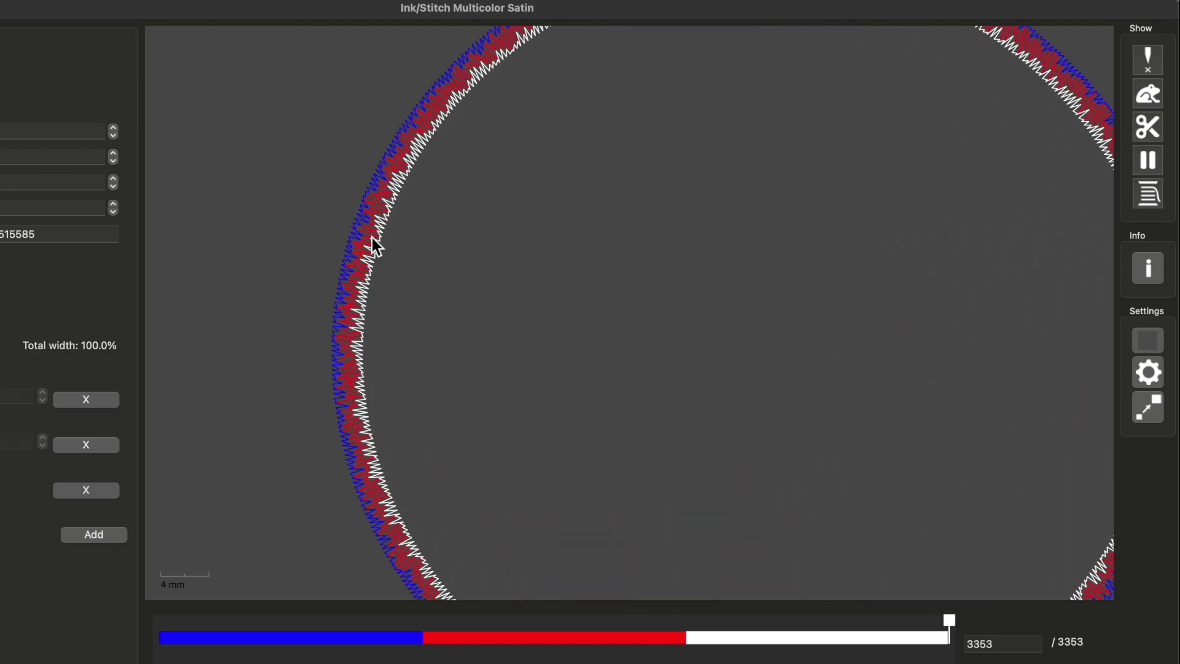
scroll(372, 243, "up", 3)
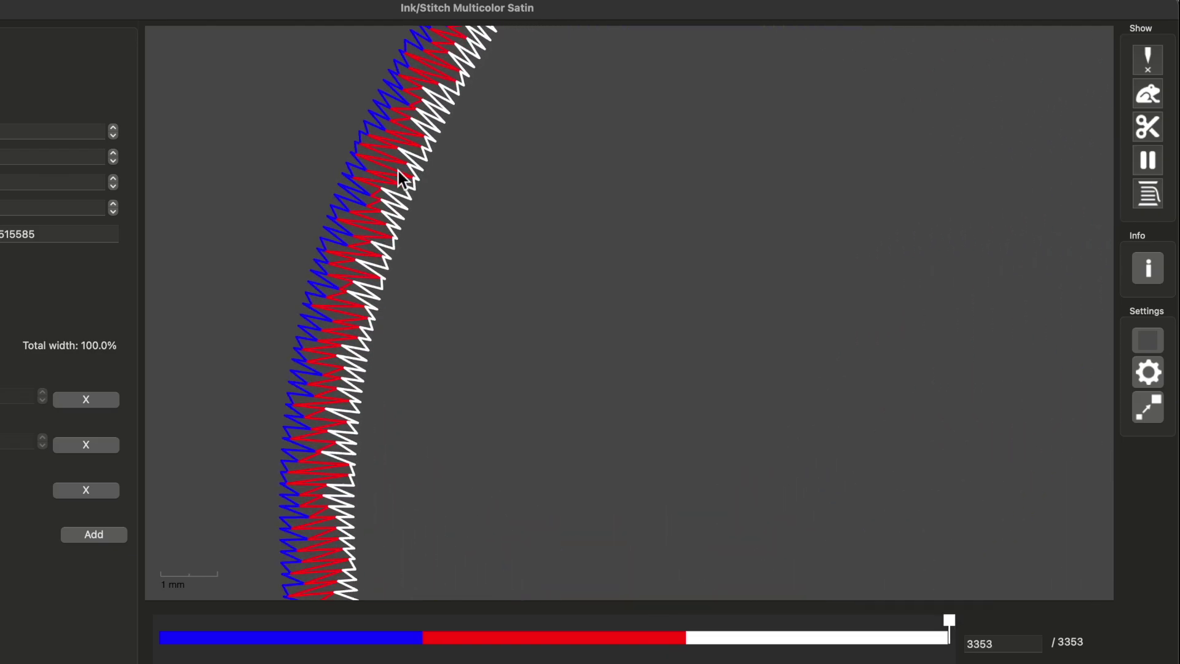
scroll(338, 216, "up", 2)
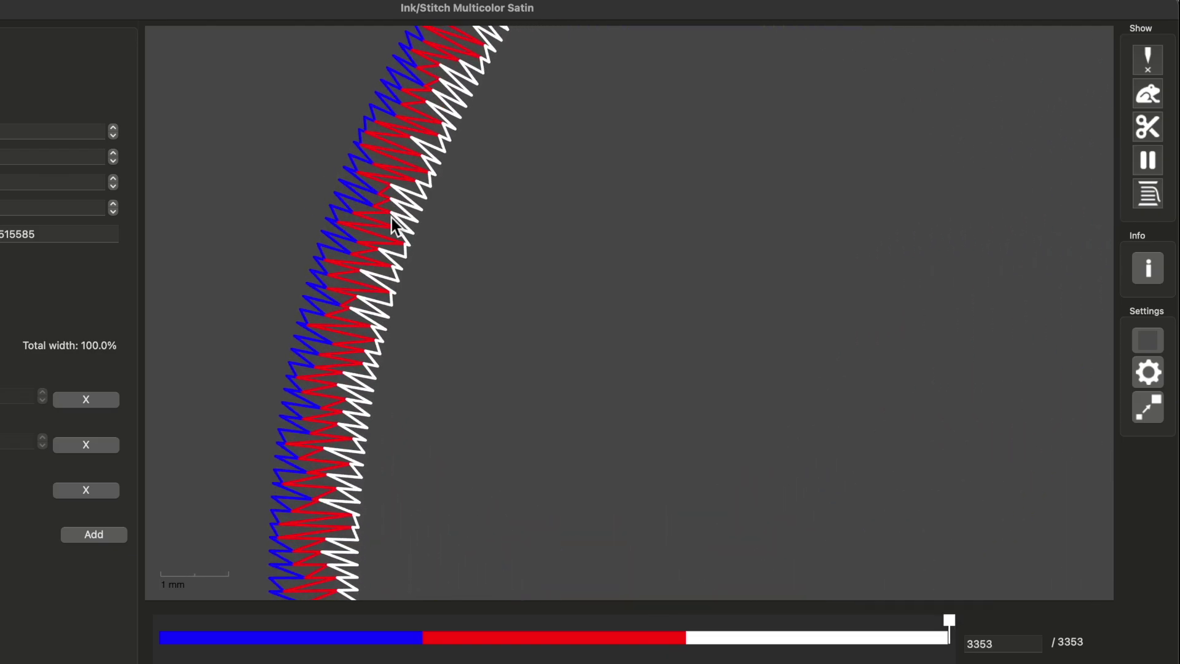
scroll(329, 357, "down", 1)
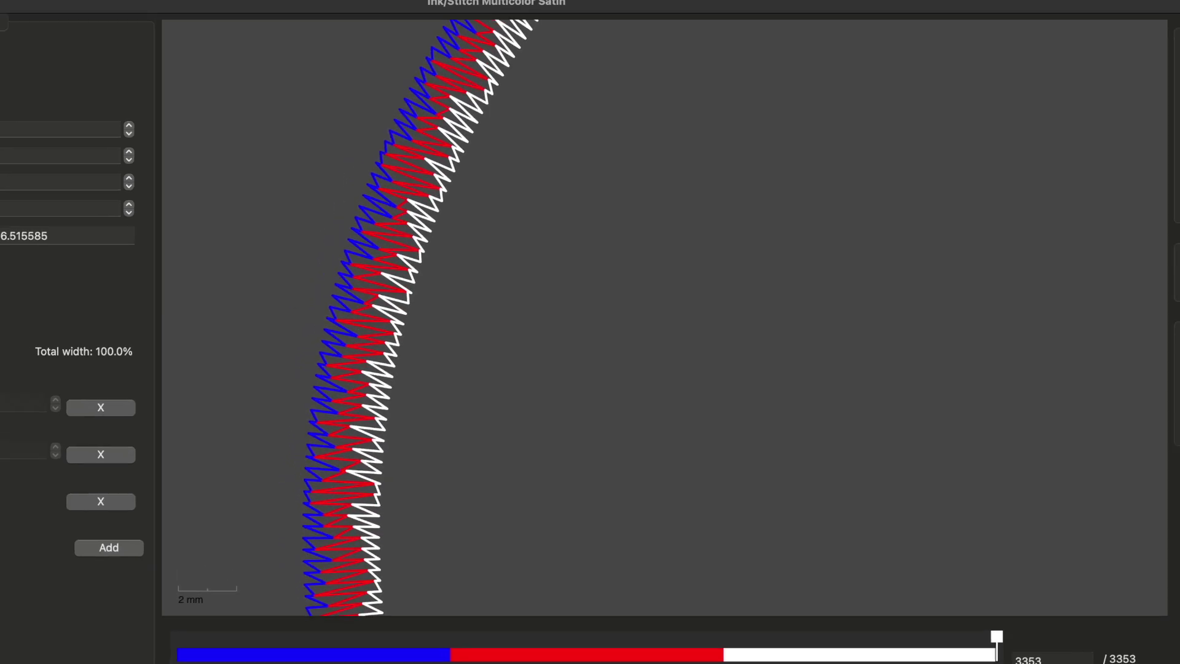
left_click(287, 213)
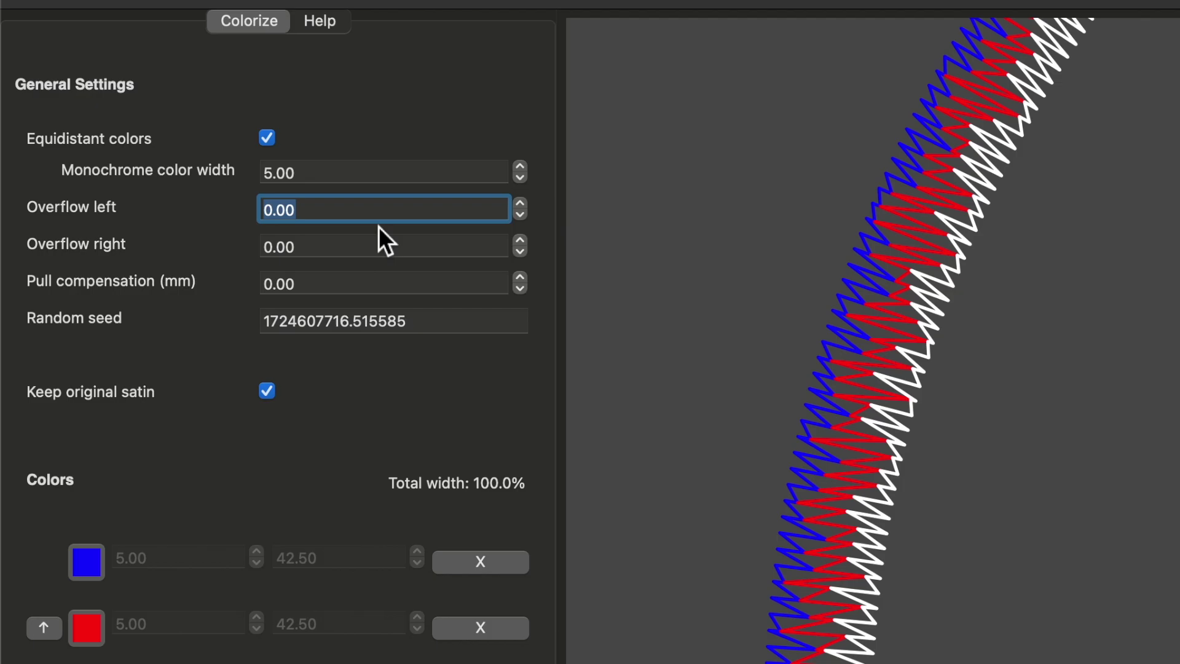
type("60")
left_click(393, 255)
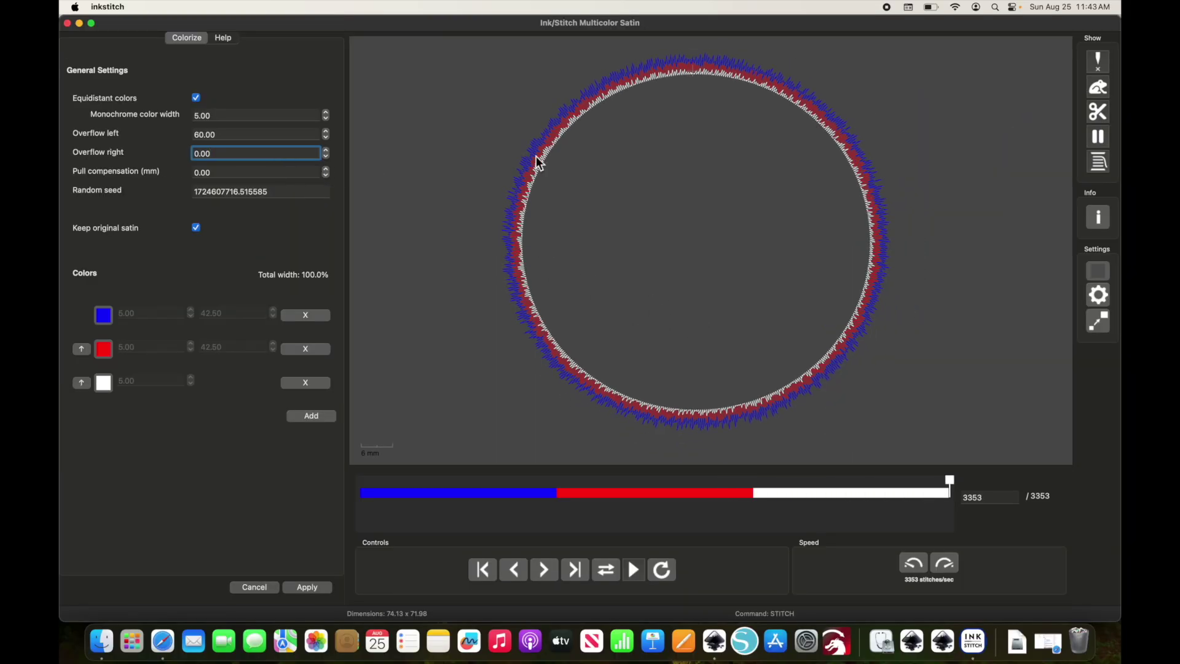
scroll(537, 163, "up", 2)
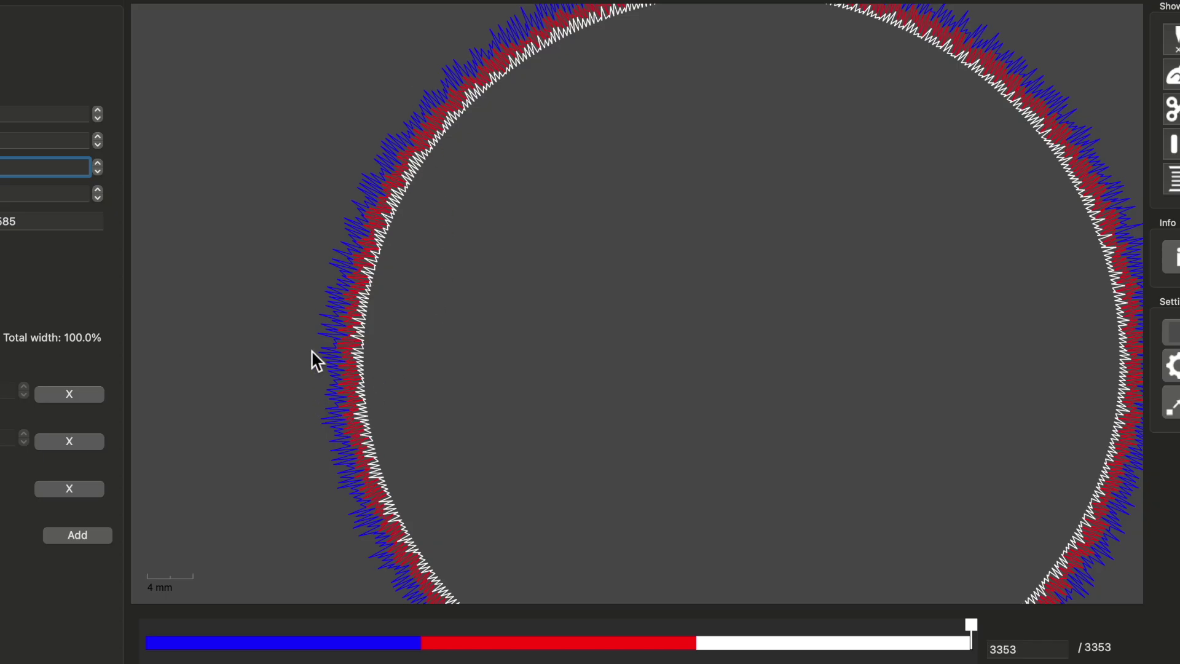
scroll(316, 362, "down", 1)
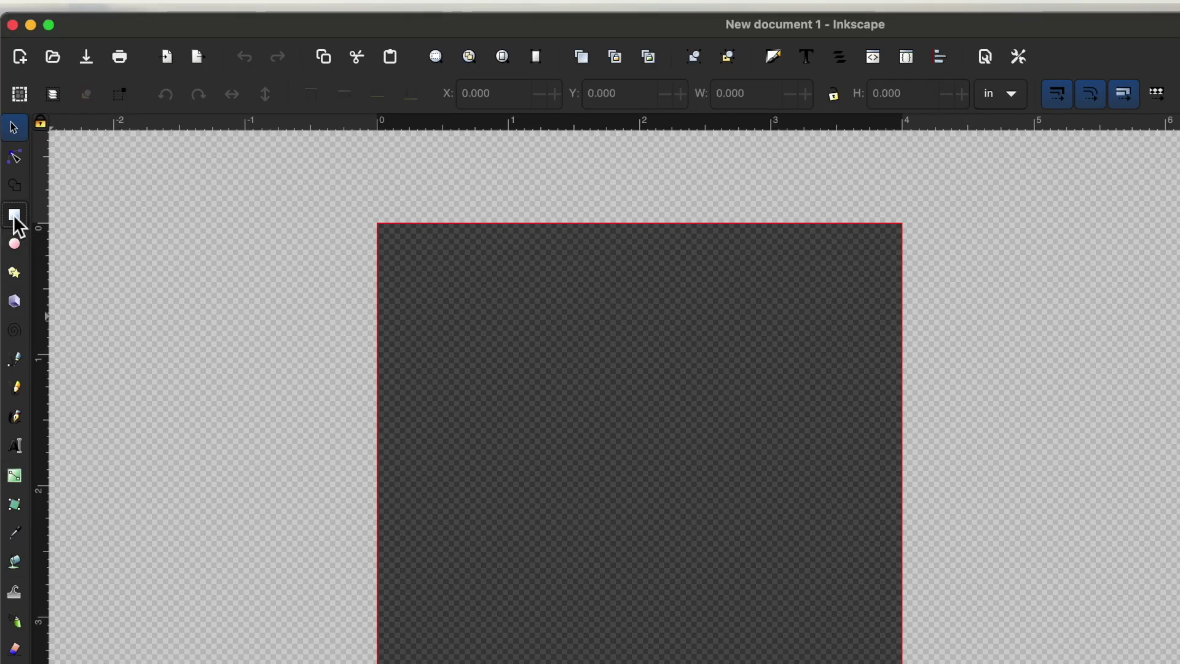
Step: Draw a rectangle with no fill and a red outline
left_click(33, 164)
left_click_drag(403, 248, 606, 406)
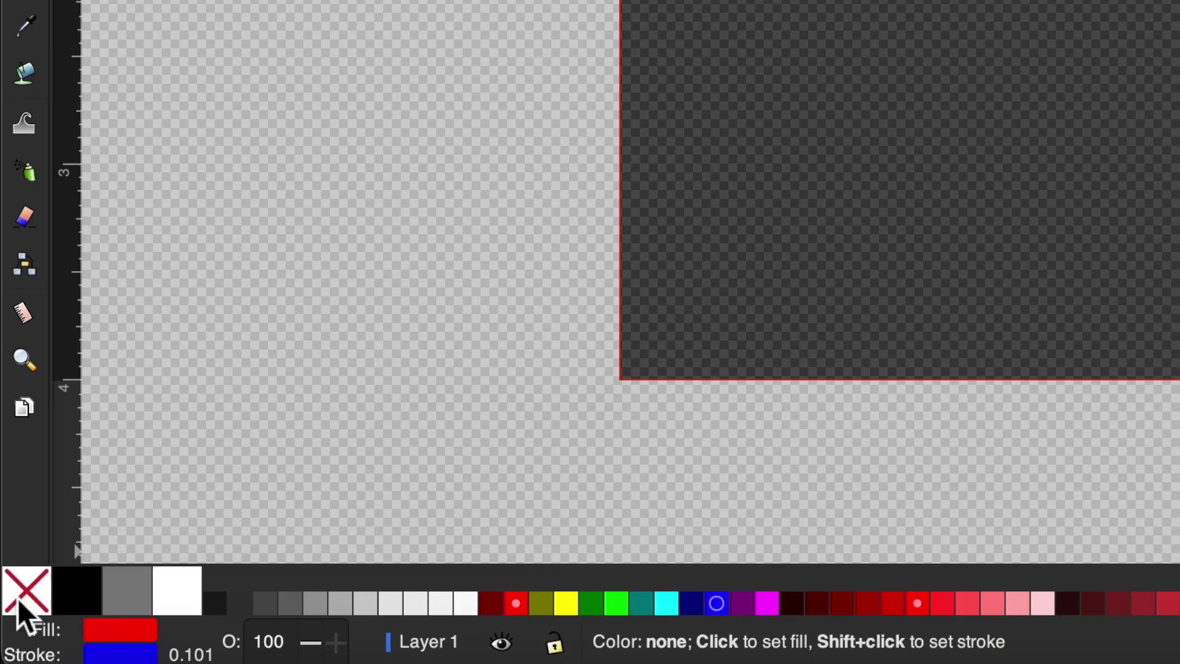
left_click(33, 635)
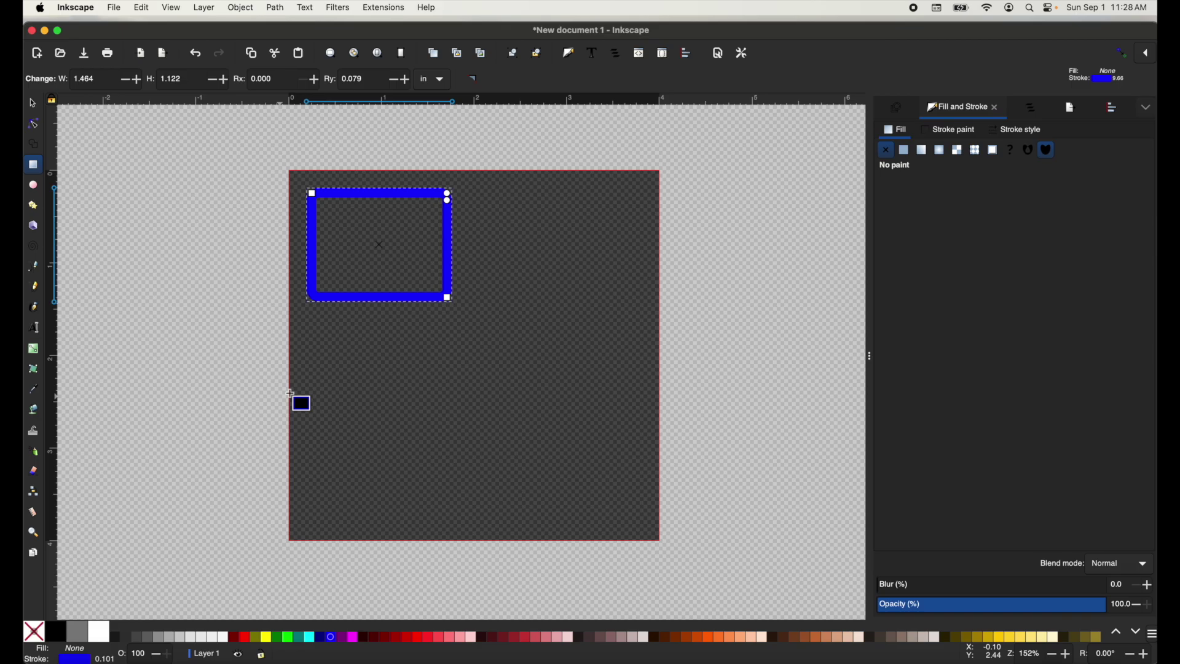
left_click(242, 637, "shift")
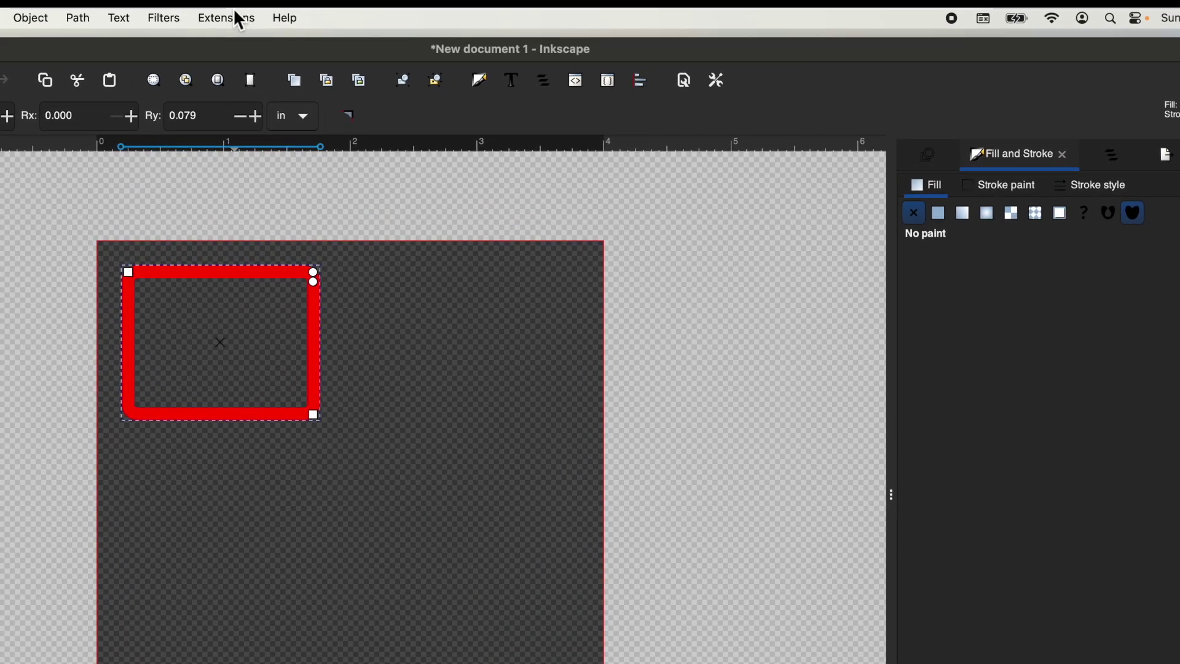
Step: Set the rectangle's Ink/Stitch method to Ripple Stitch and apply it
left_click(240, 20)
mouse_move(315, 229)
left_click(477, 359)
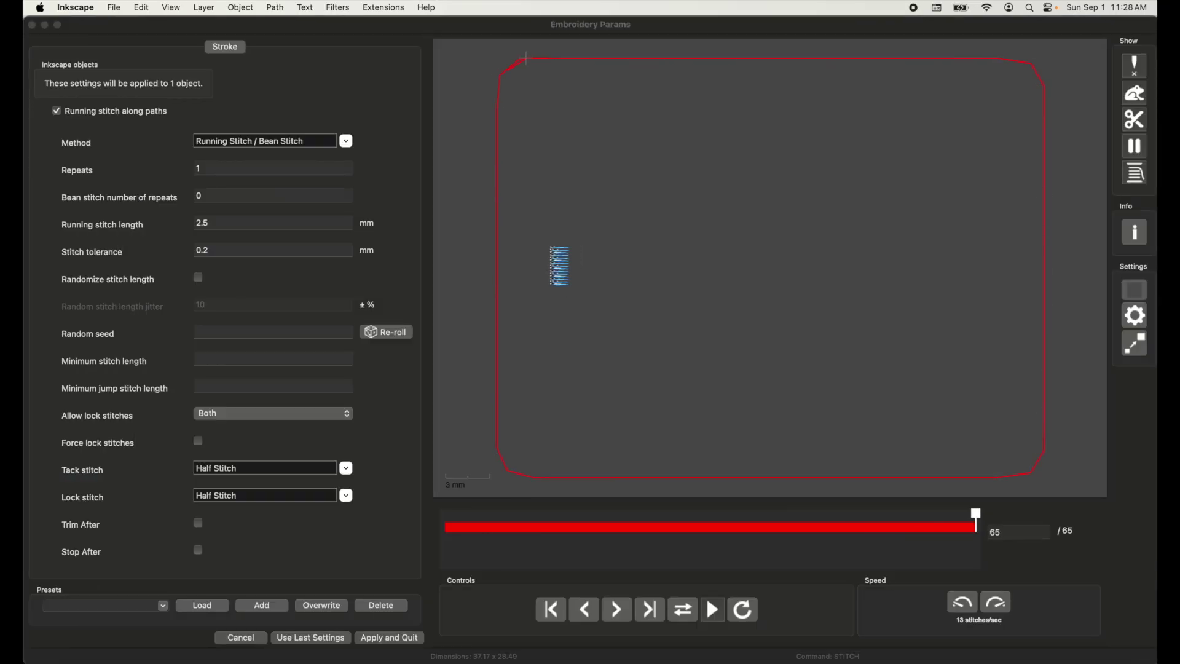
left_click(346, 141)
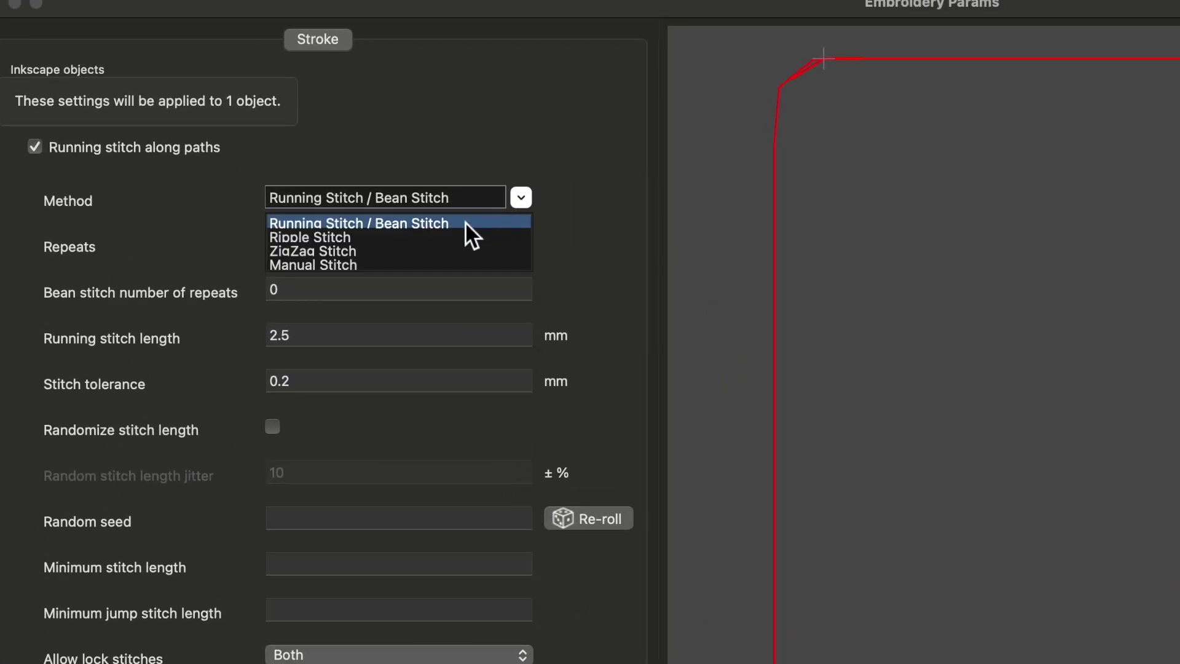
left_click(423, 237)
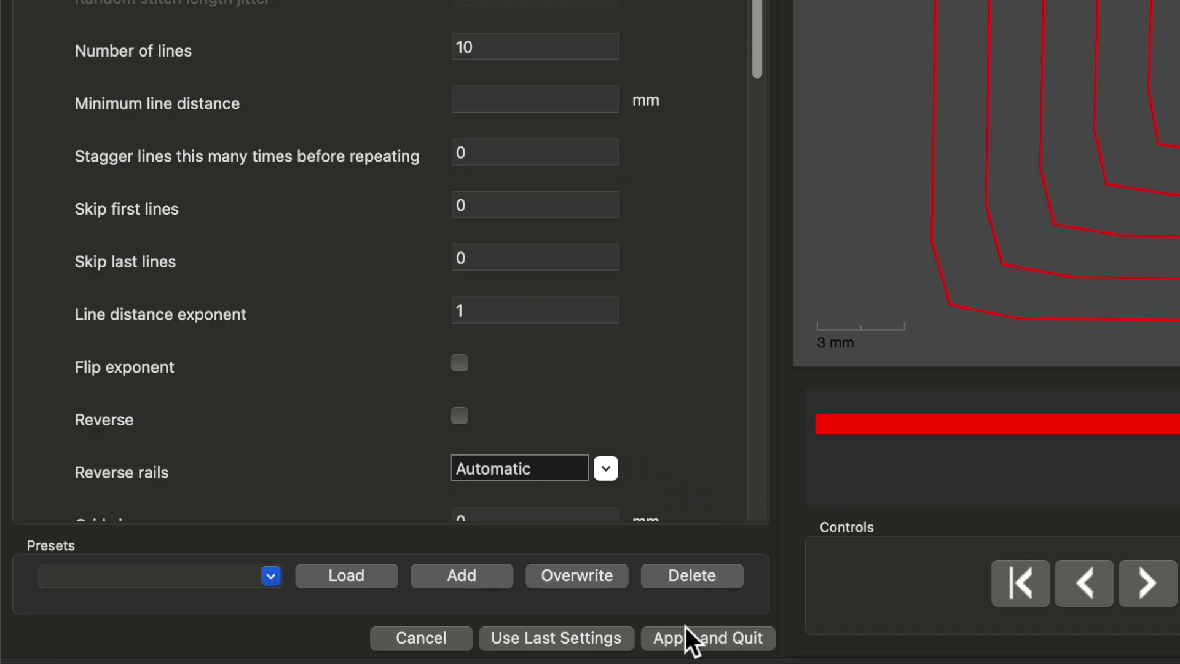
left_click(687, 637)
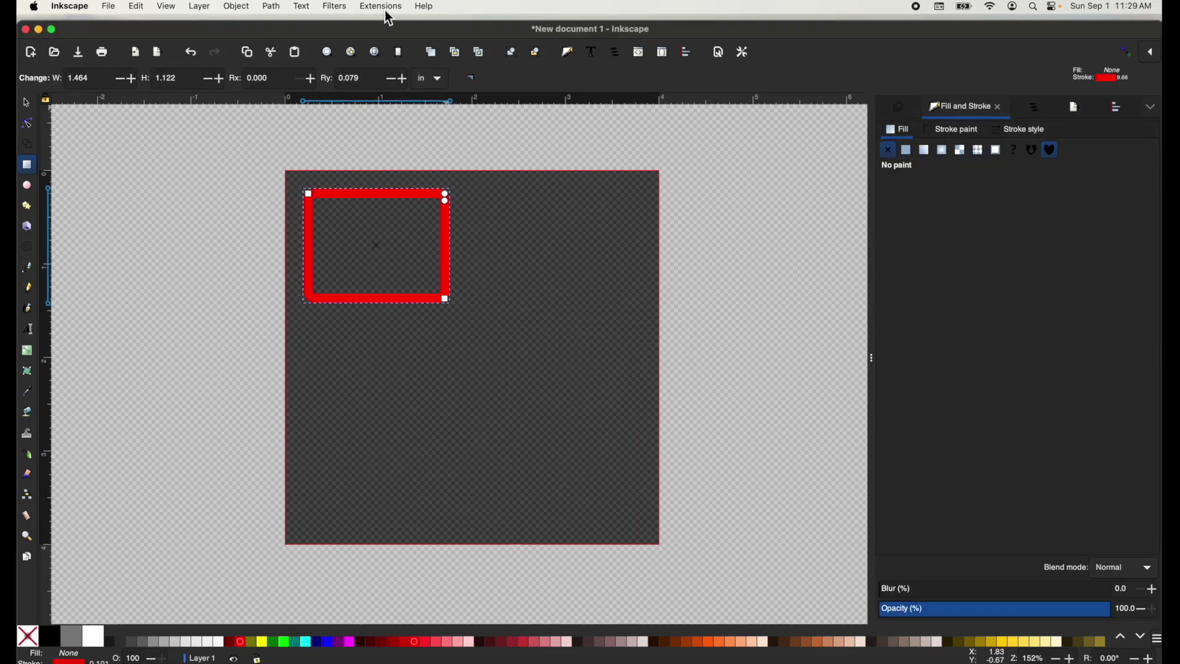
Step: Start Generate Test Swatches on the rectangle with a start value of 0.50
left_click(385, 8)
mouse_move(397, 137)
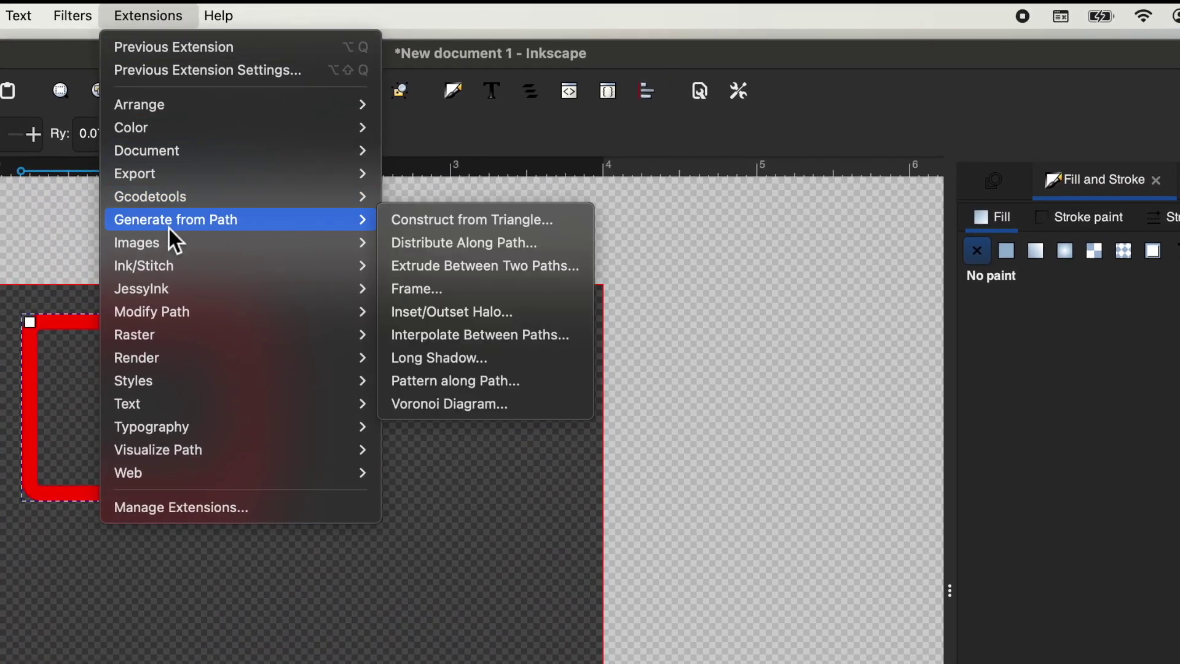
mouse_move(215, 265)
mouse_move(467, 335)
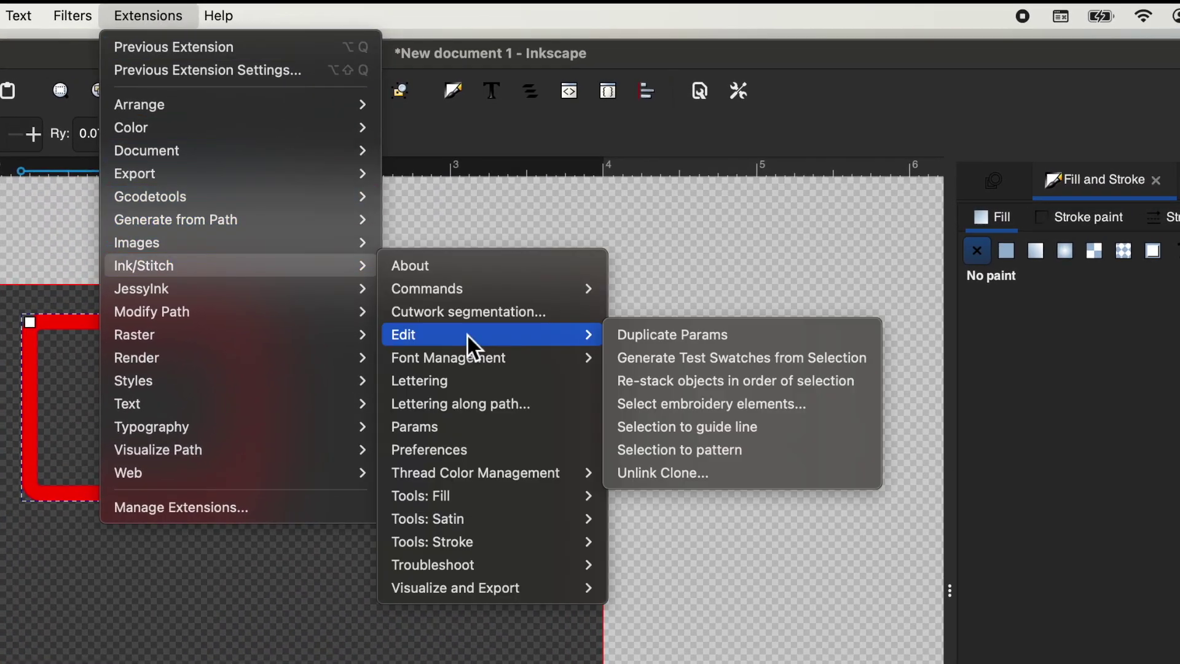
left_click(642, 364)
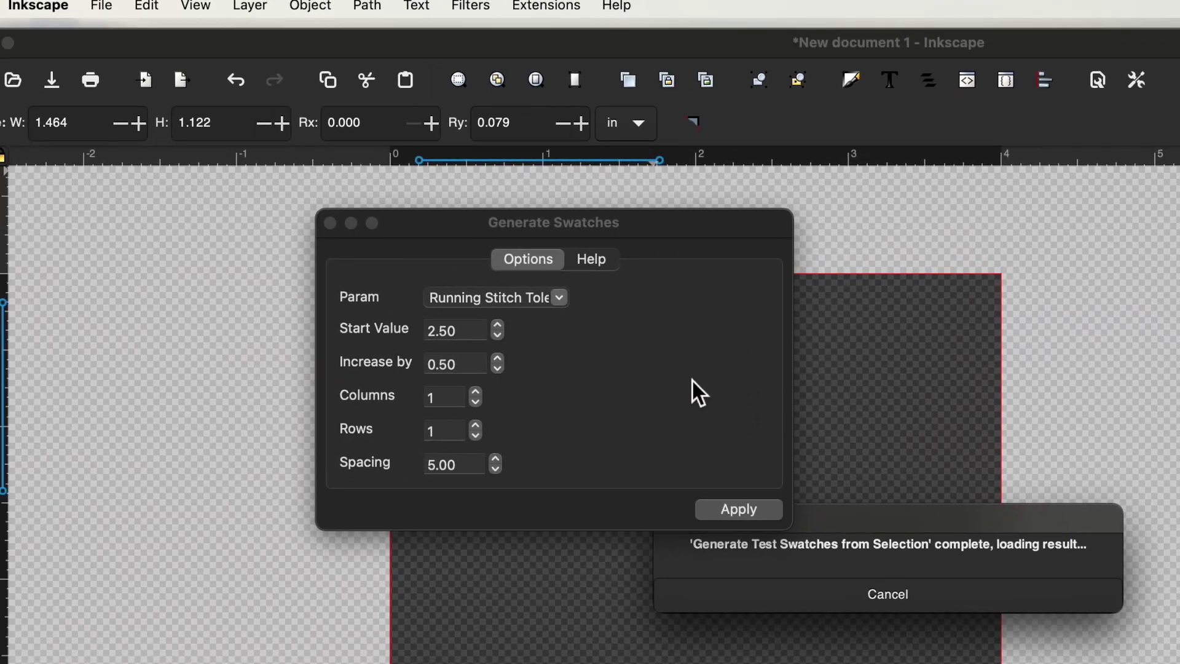
left_click(497, 335)
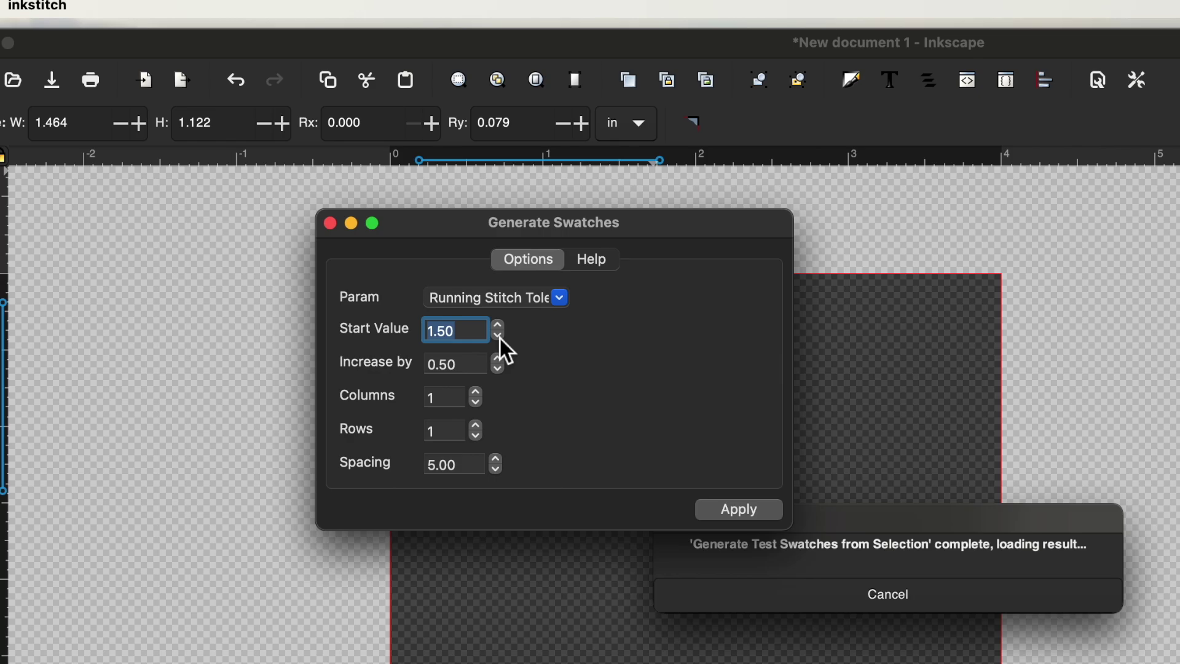
left_click(497, 336)
Step: Vary Exponent (Ripple) across a grid of 2 columns and 3 rows
left_click(560, 300)
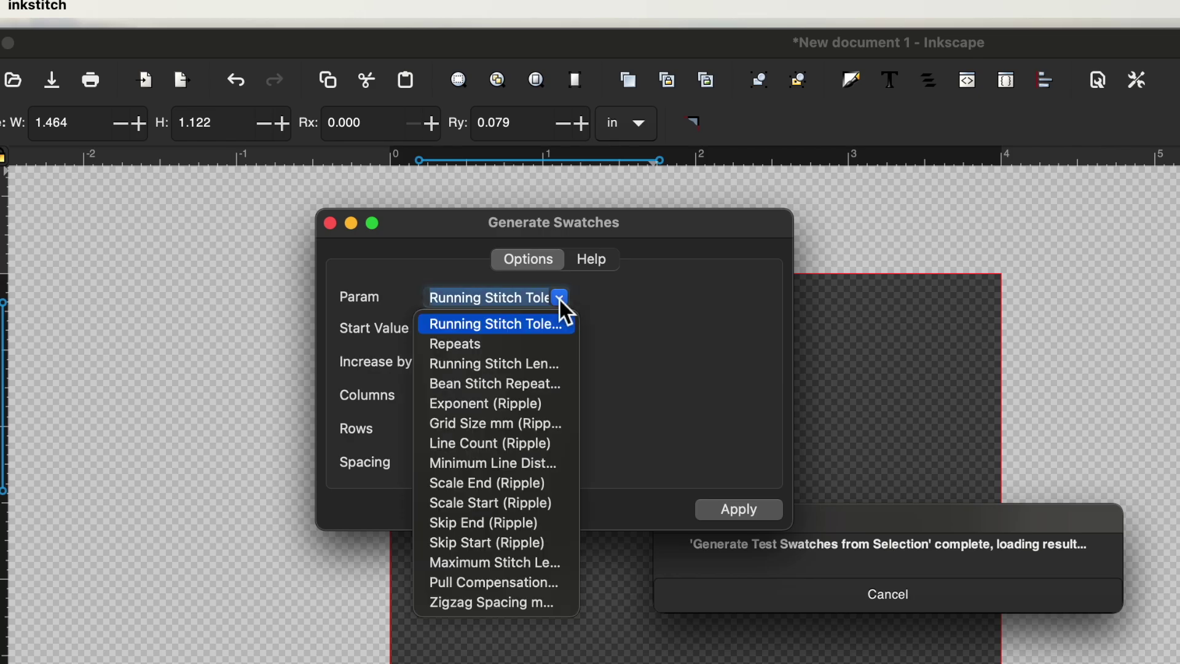
left_click(511, 404)
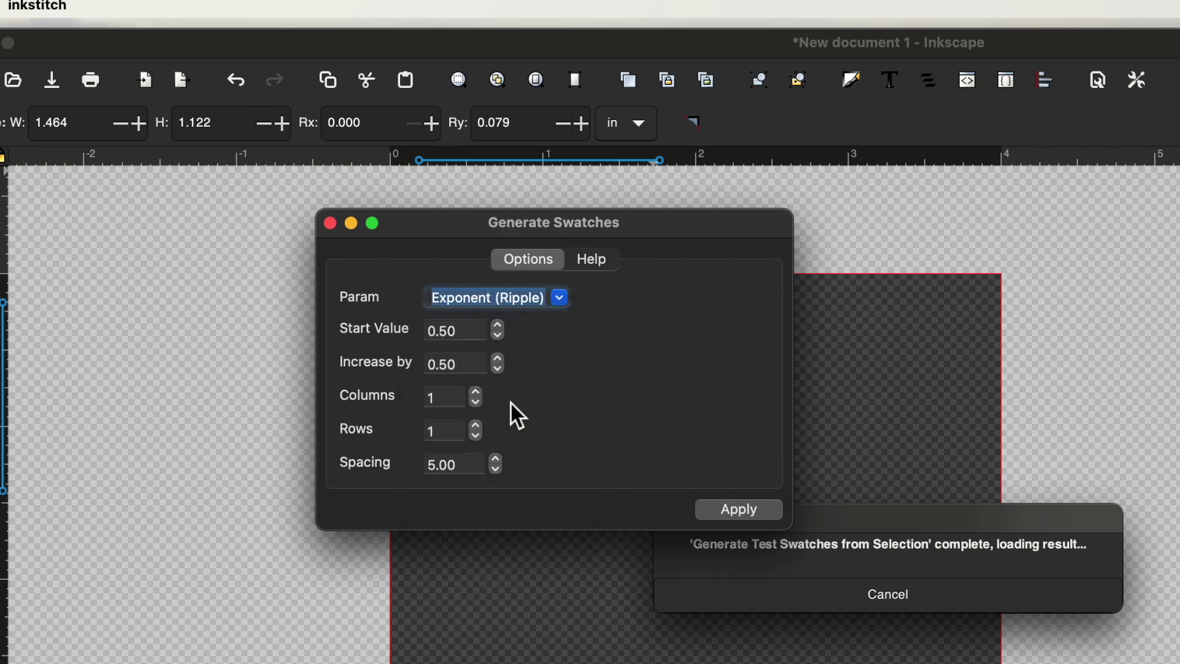
left_click(479, 393)
left_click(478, 425)
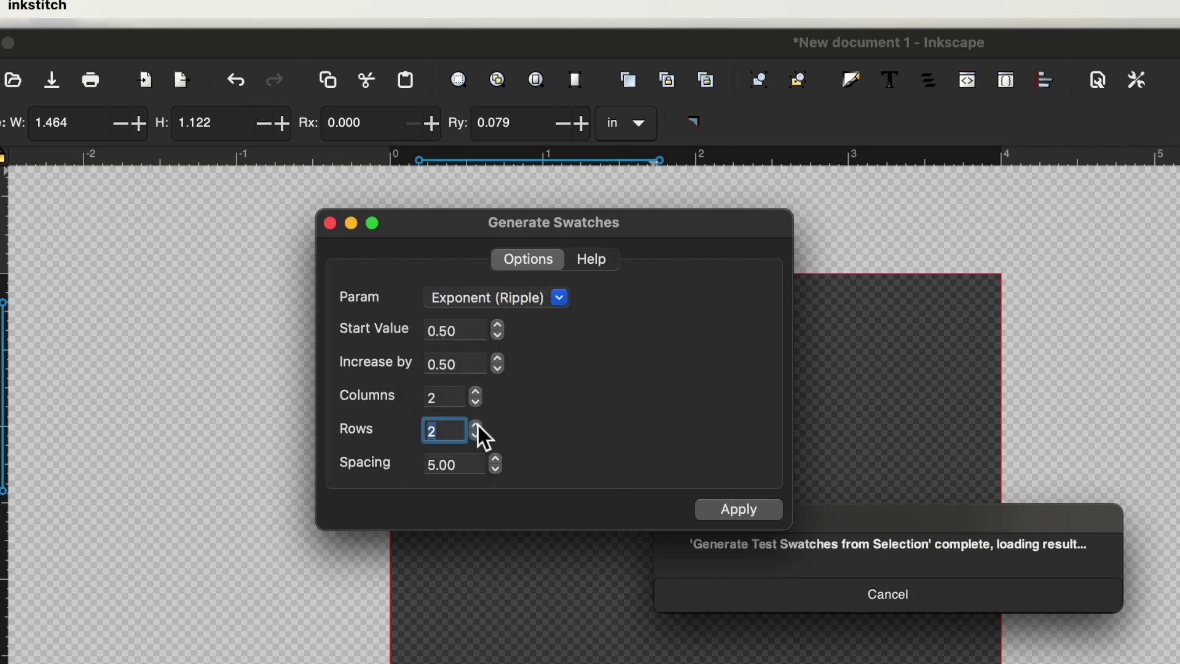
left_click(478, 425)
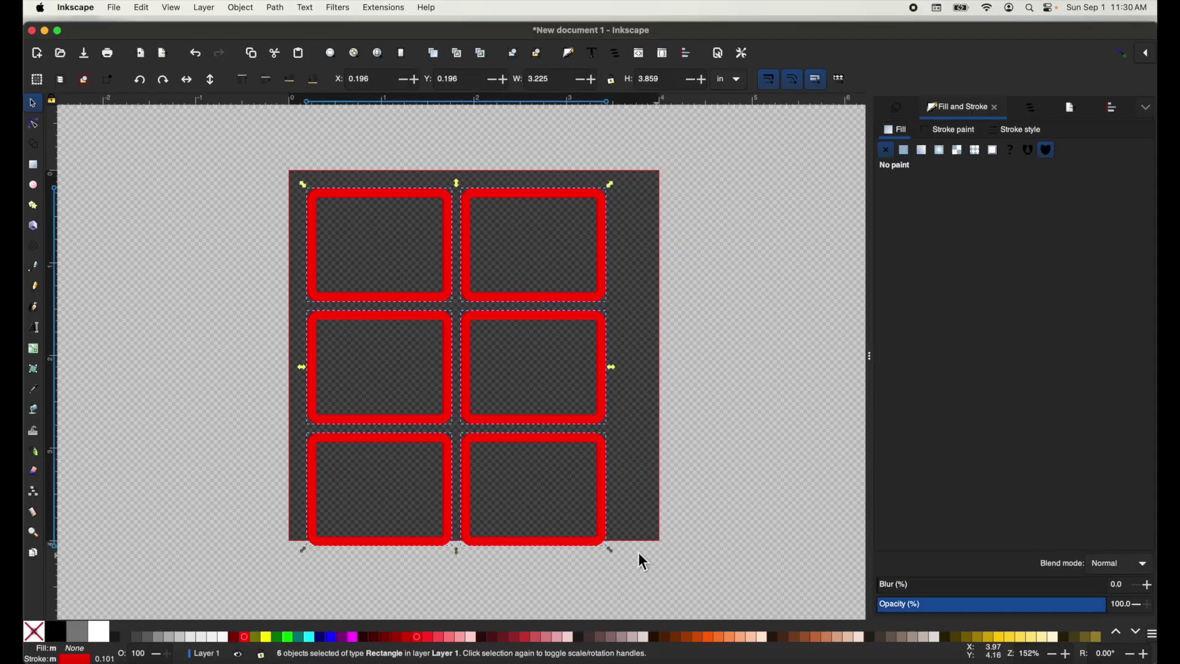
Step: Nudge the six ripple swatches and play them in the Ink/Stitch Simulator
left_click_drag(572, 535, 589, 523)
left_click(383, 7)
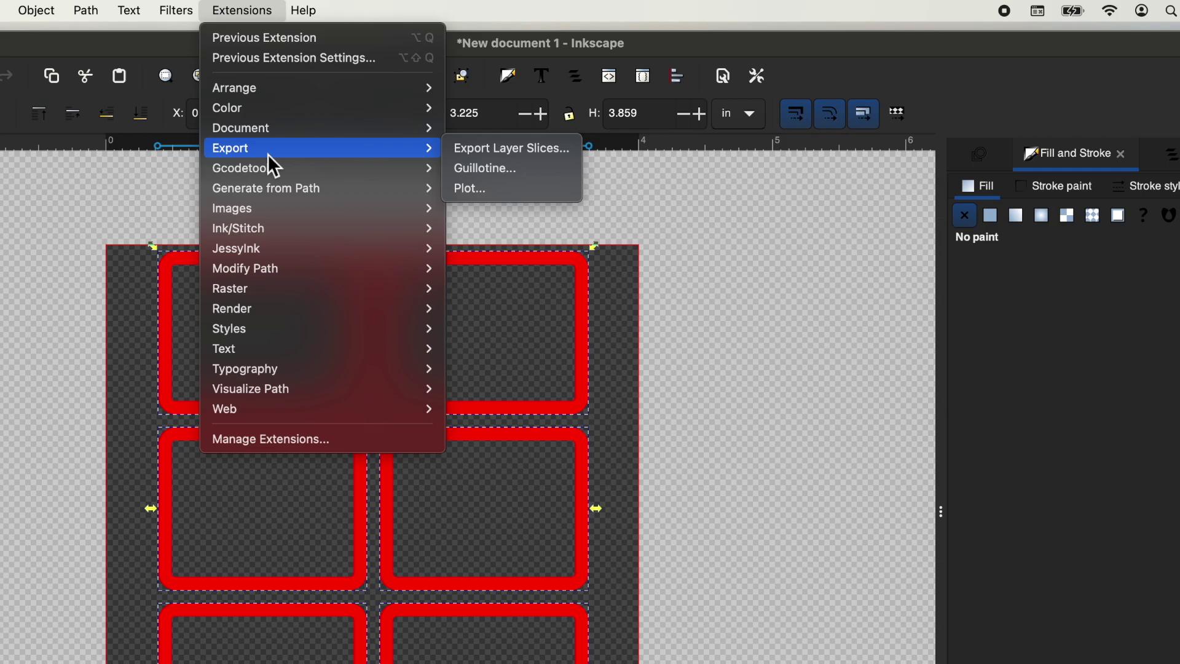
mouse_move(509, 160)
mouse_move(631, 361)
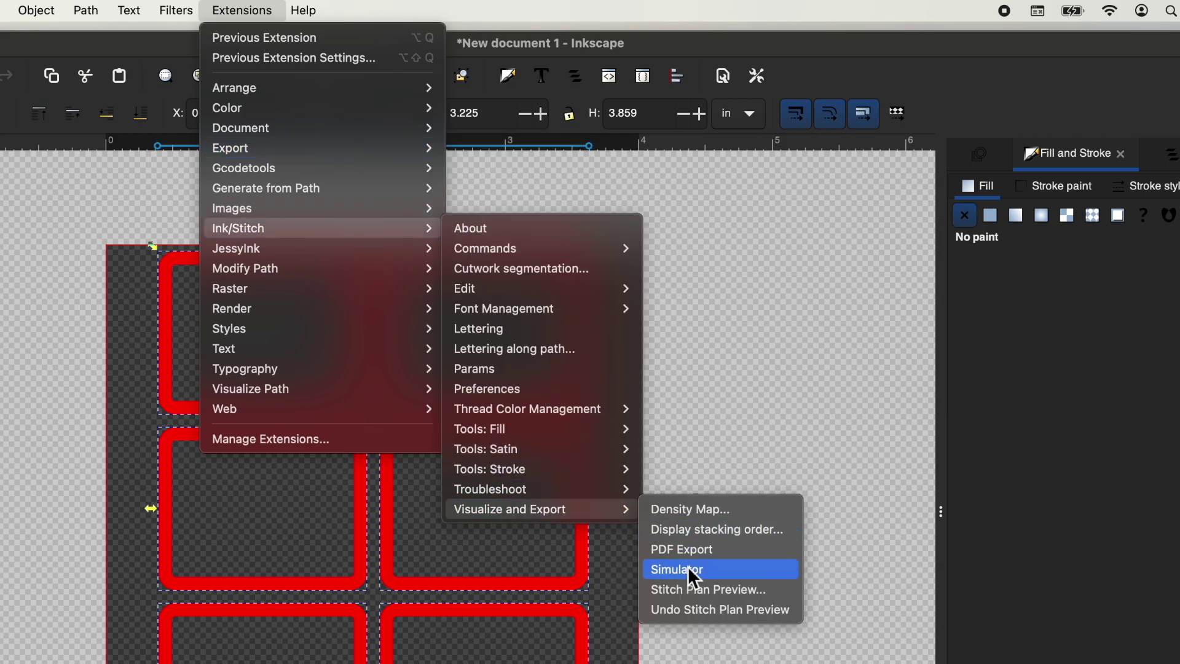
left_click(688, 567)
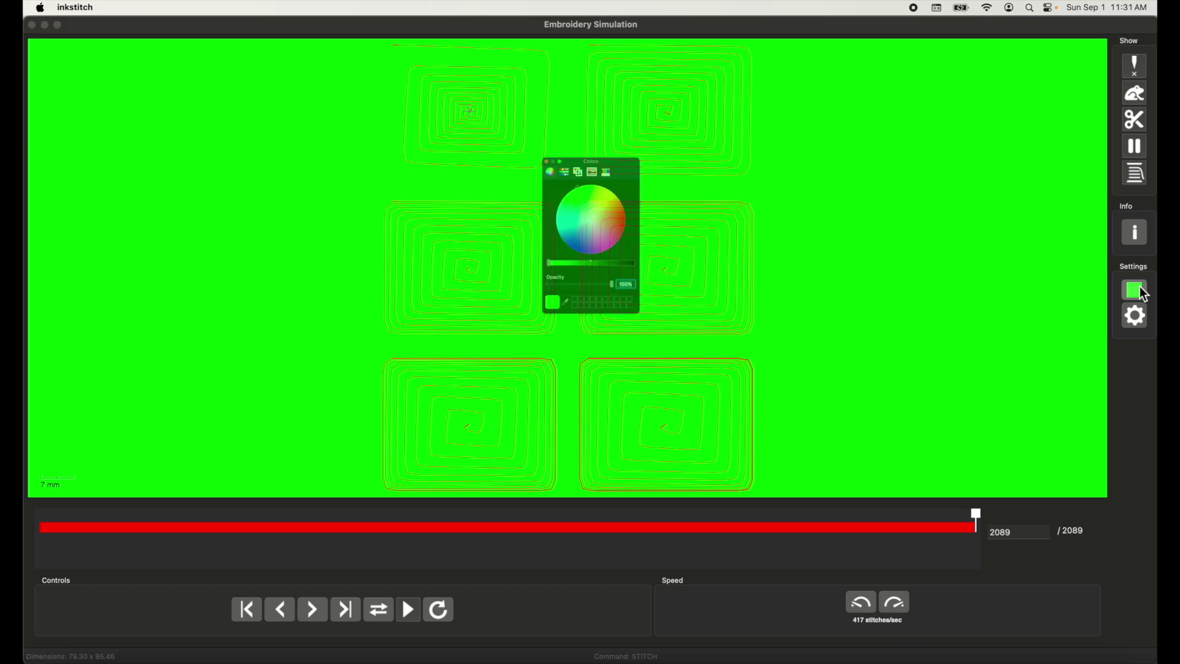
Step: Change the simulator background to a new, darker colour
left_click(626, 212)
left_click(616, 254)
left_click_drag(628, 275, 656, 277)
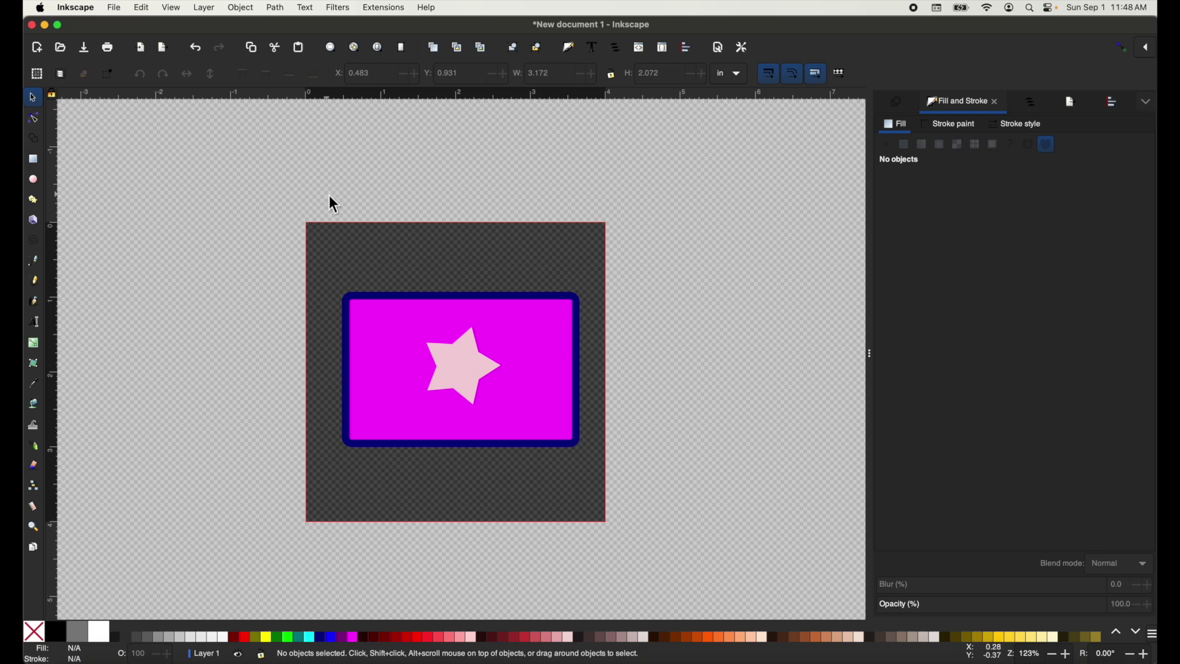
Step: Run Troubleshoot > Element Info on the selected magenta rectangle and star
left_click_drag(330, 196, 438, 369)
left_click_drag(305, 254, 630, 522)
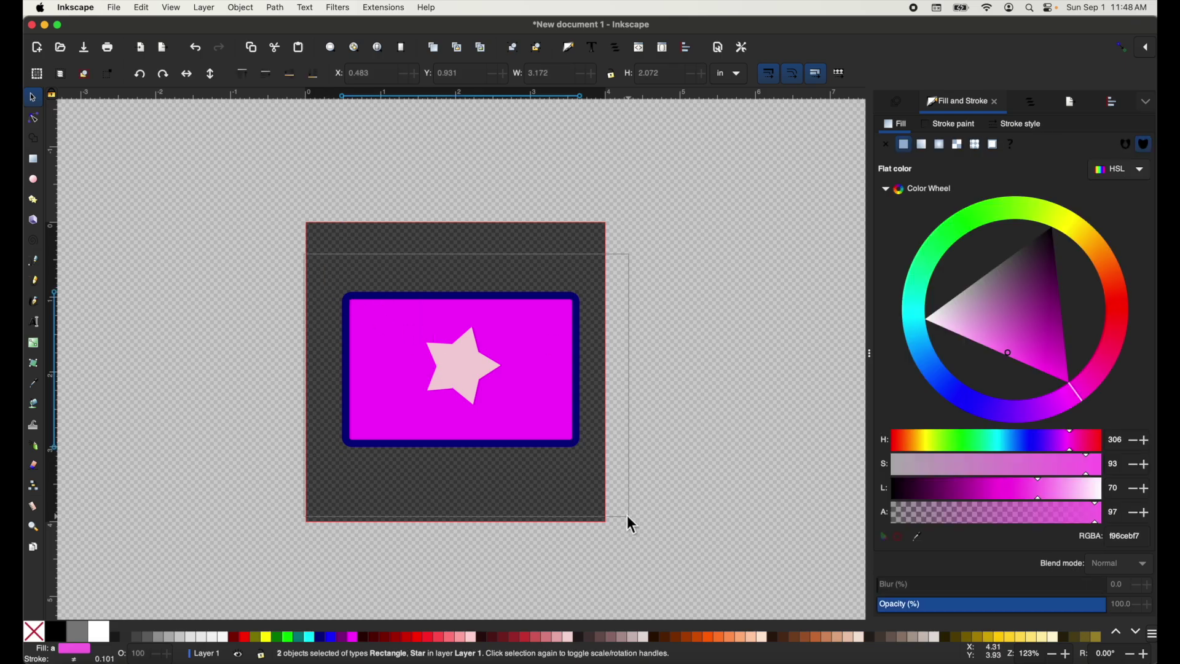
left_click(364, 8)
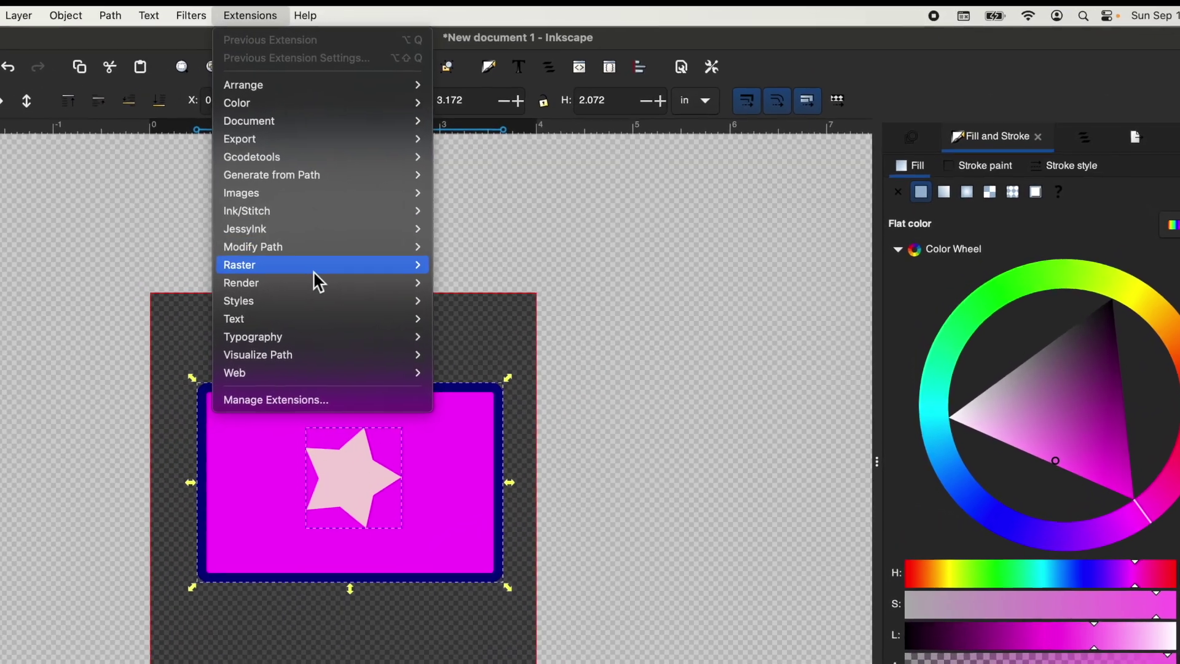
mouse_move(480, 149)
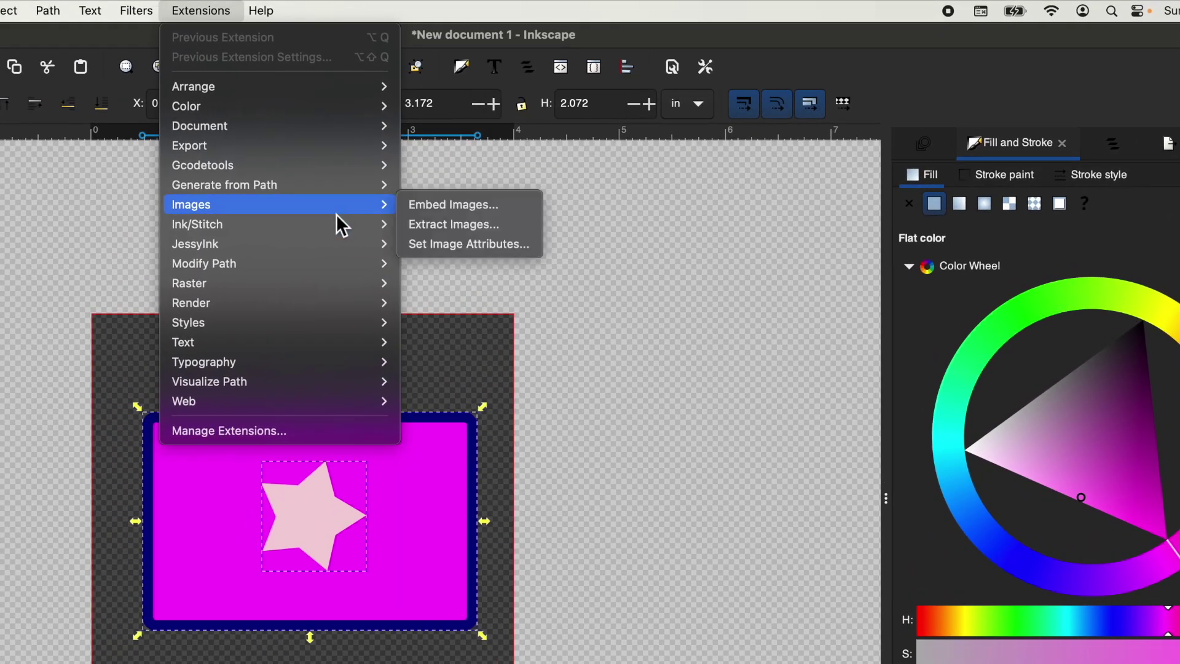
mouse_move(338, 224)
mouse_move(488, 481)
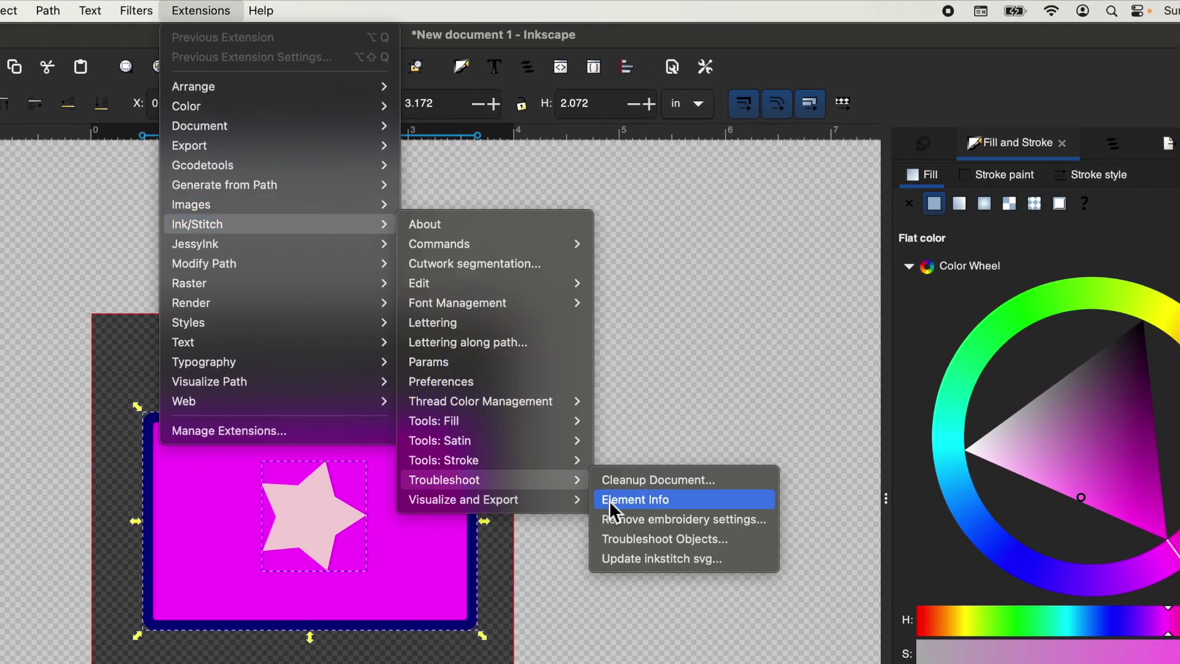
left_click(630, 505)
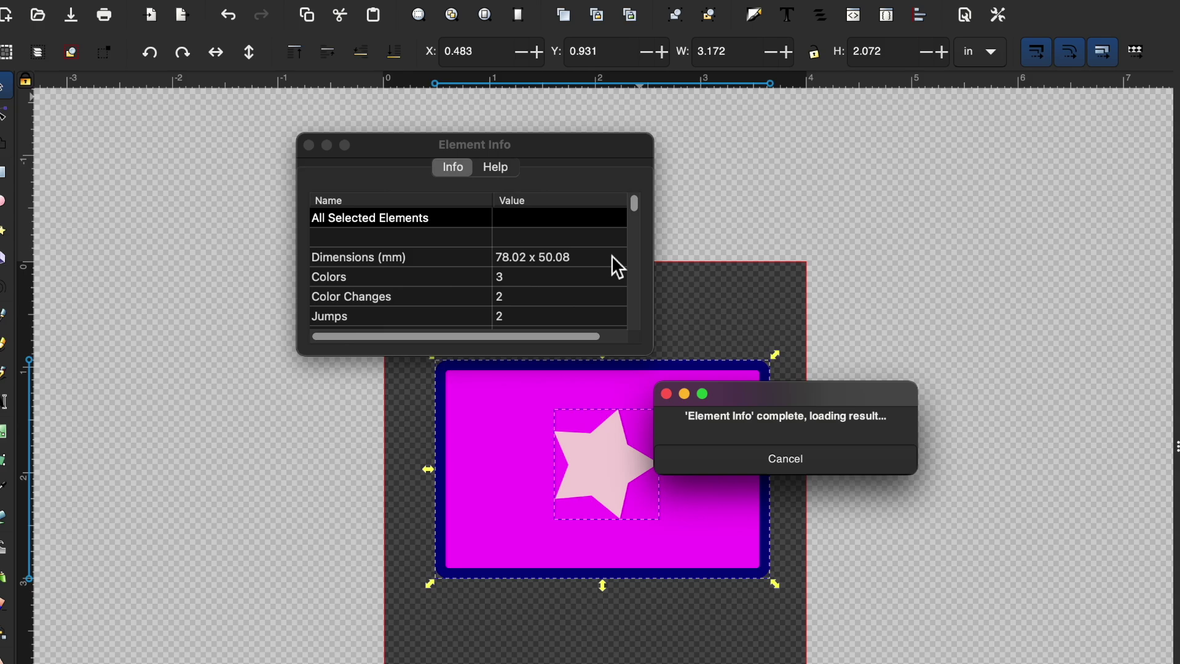
Step: Scroll through the Element Info table: 78.02 x 50.08 mm, 3 colours, 8629 stitches
scroll(309, 262, "down", 2)
scroll(338, 297, "down", 8)
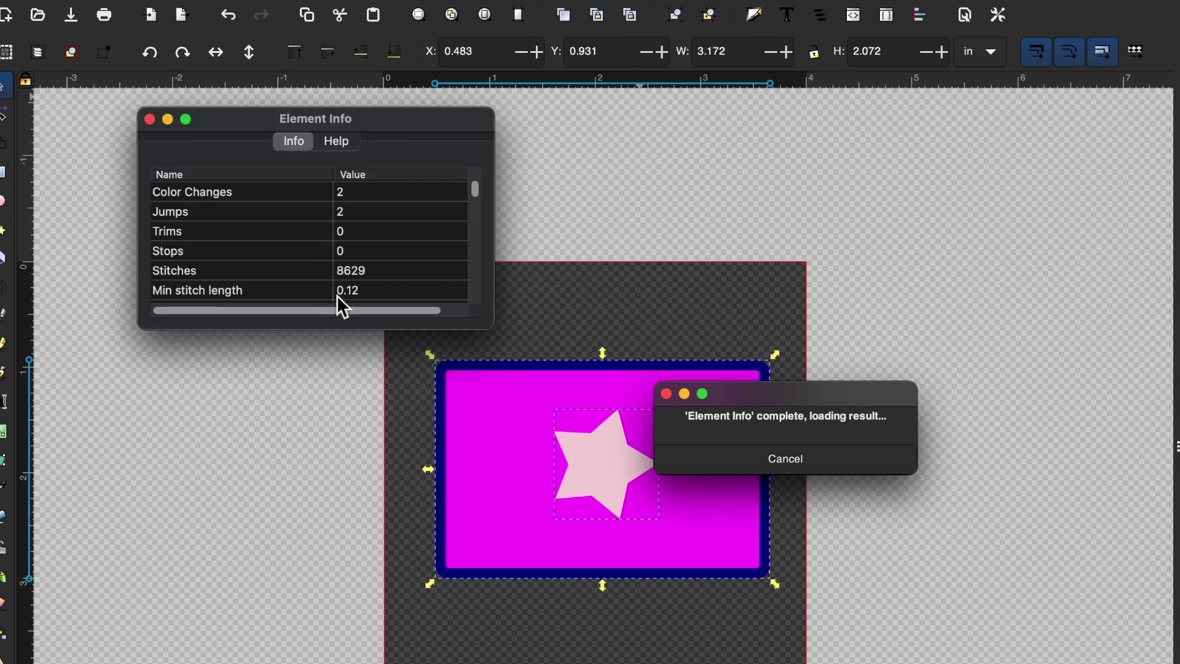
scroll(227, 192, "down", 2)
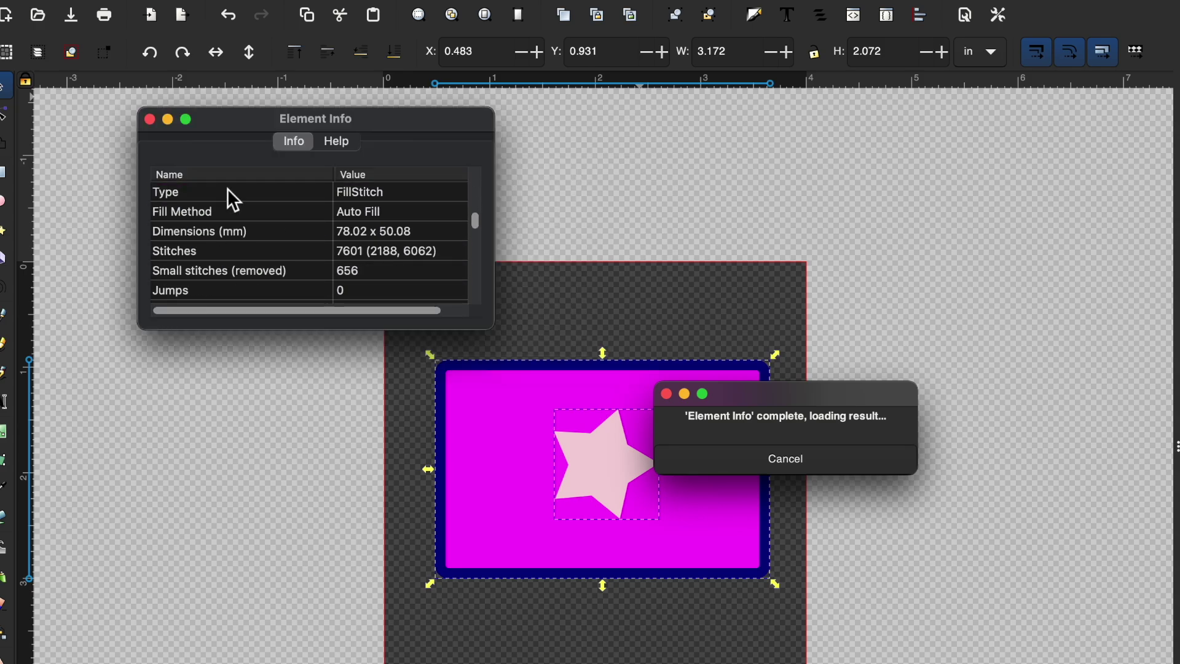
scroll(270, 270, "down", 7)
scroll(269, 267, "down", 4)
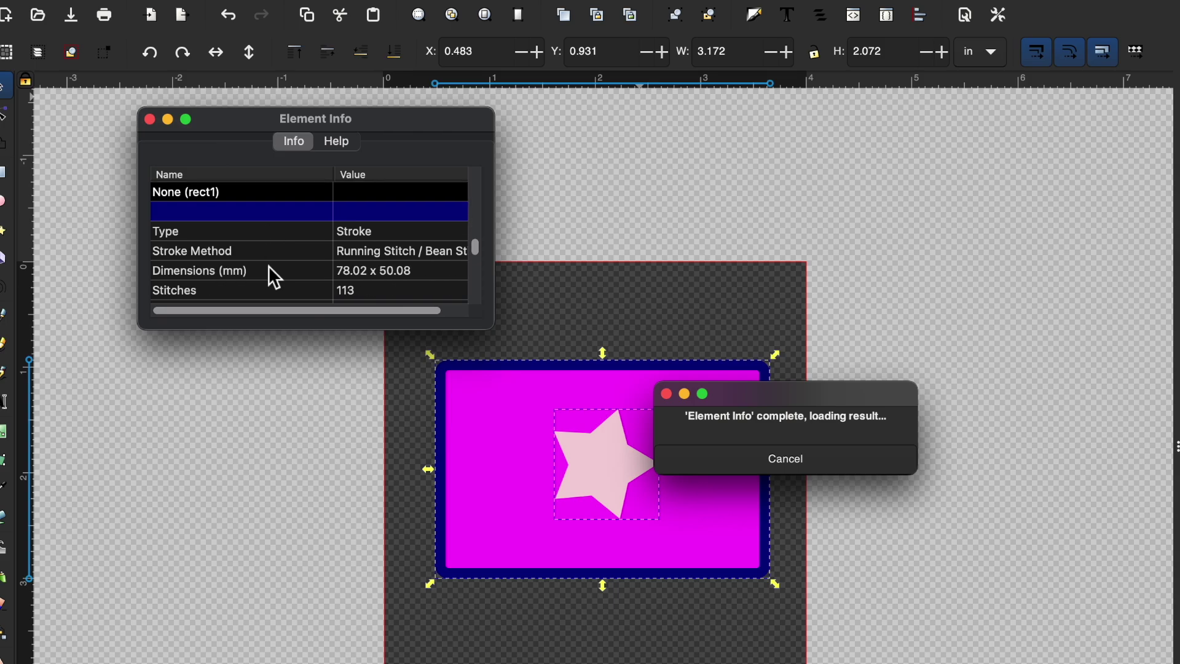
scroll(262, 265, "up", 4)
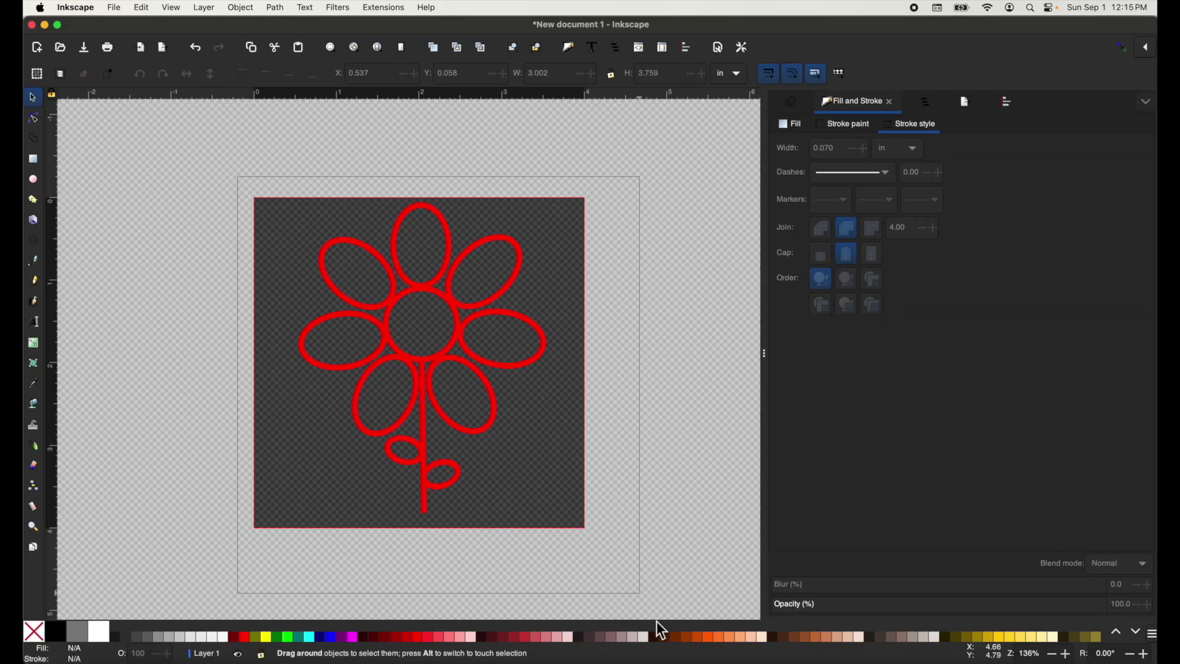
Step: Apply Tools: Stroke > Redwork to the selected flower with bean stitch repeats set to 2
left_click(561, 400)
left_click(384, 8)
mouse_move(438, 158)
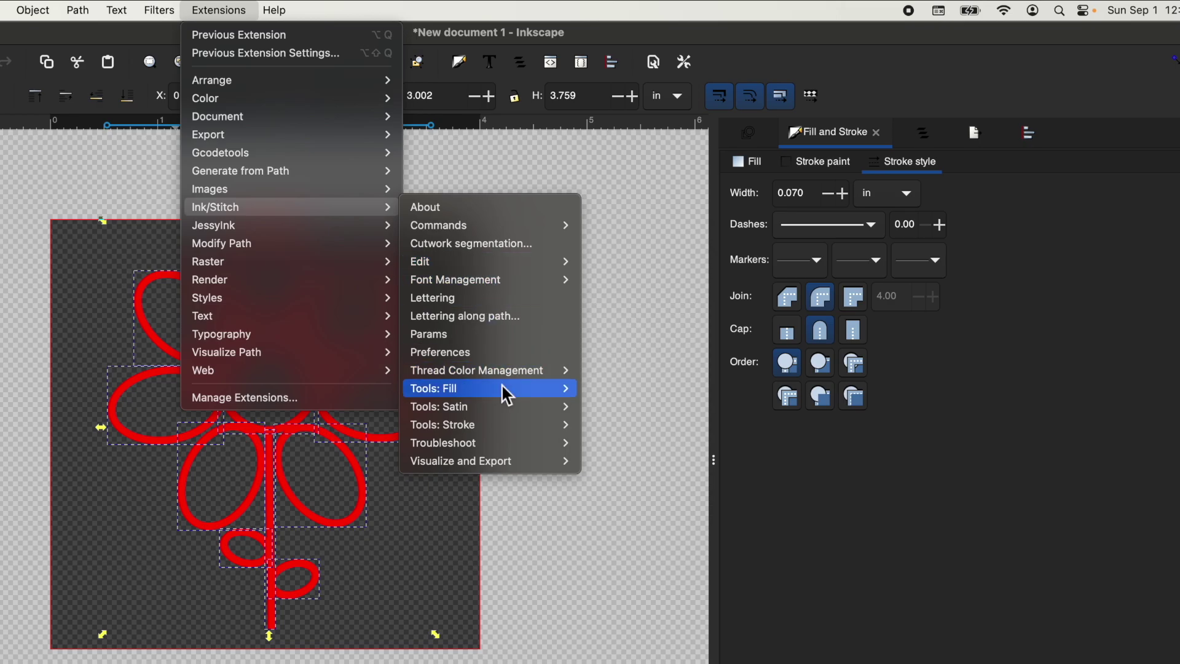
mouse_move(540, 425)
left_click(650, 521)
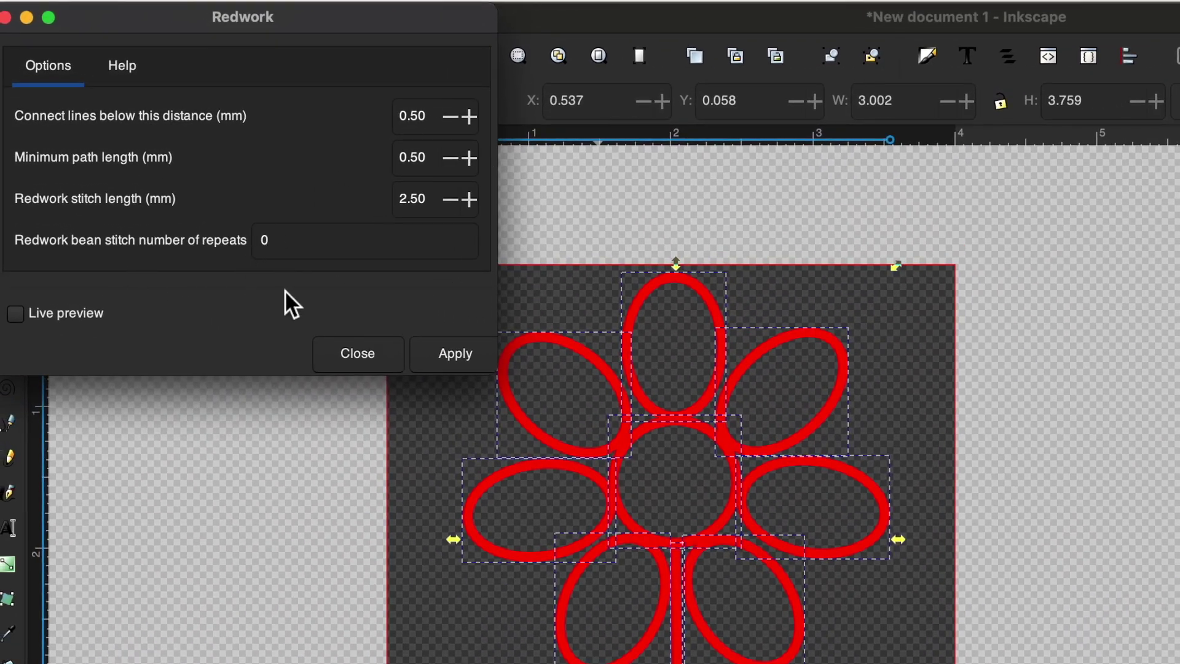
left_click(408, 240)
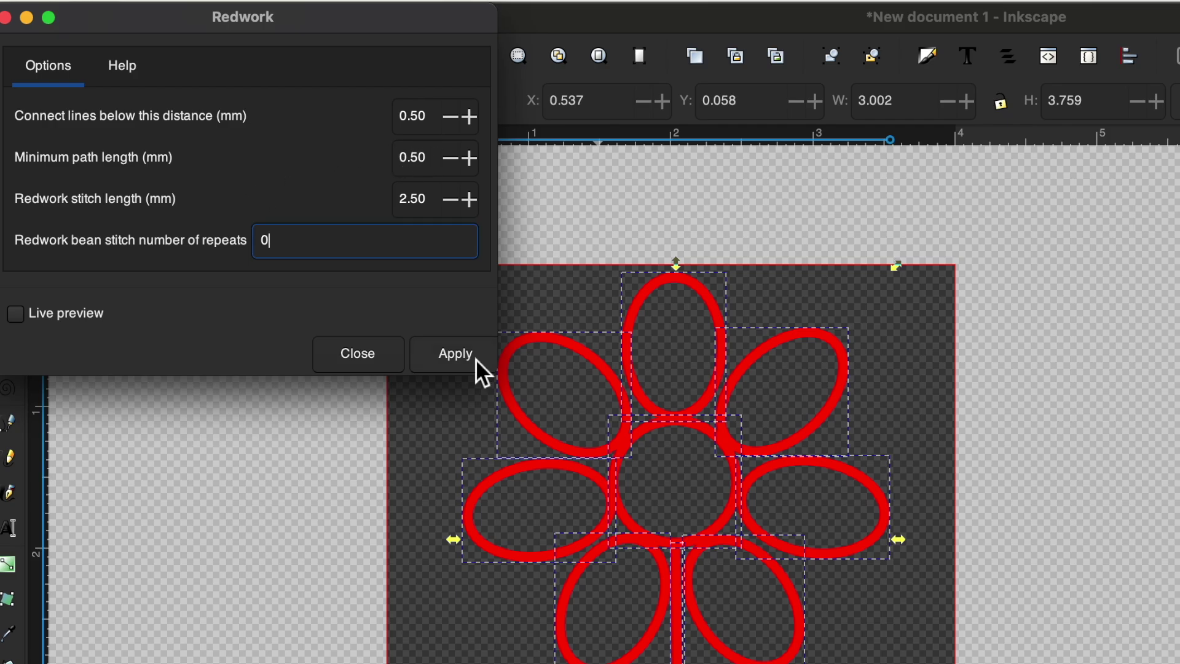
key("BackSpace")
type("2")
left_click(446, 345)
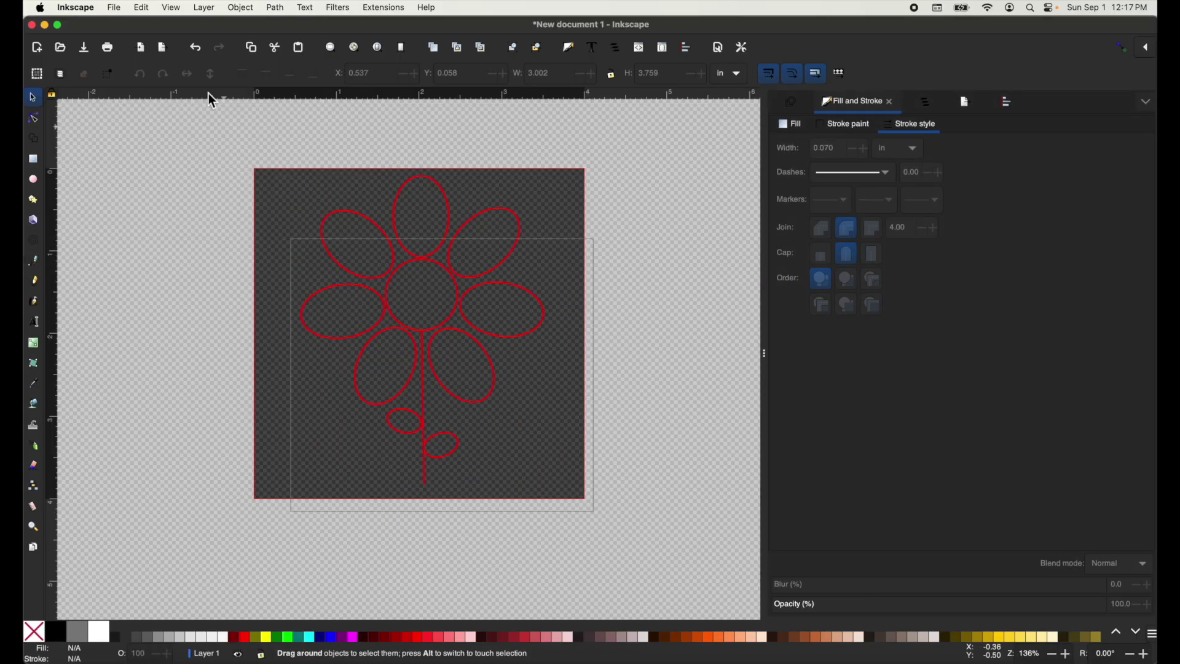
Step: Check the flower's Ink/Stitch Params and cancel without changes
left_click(334, 8)
mouse_move(556, 231)
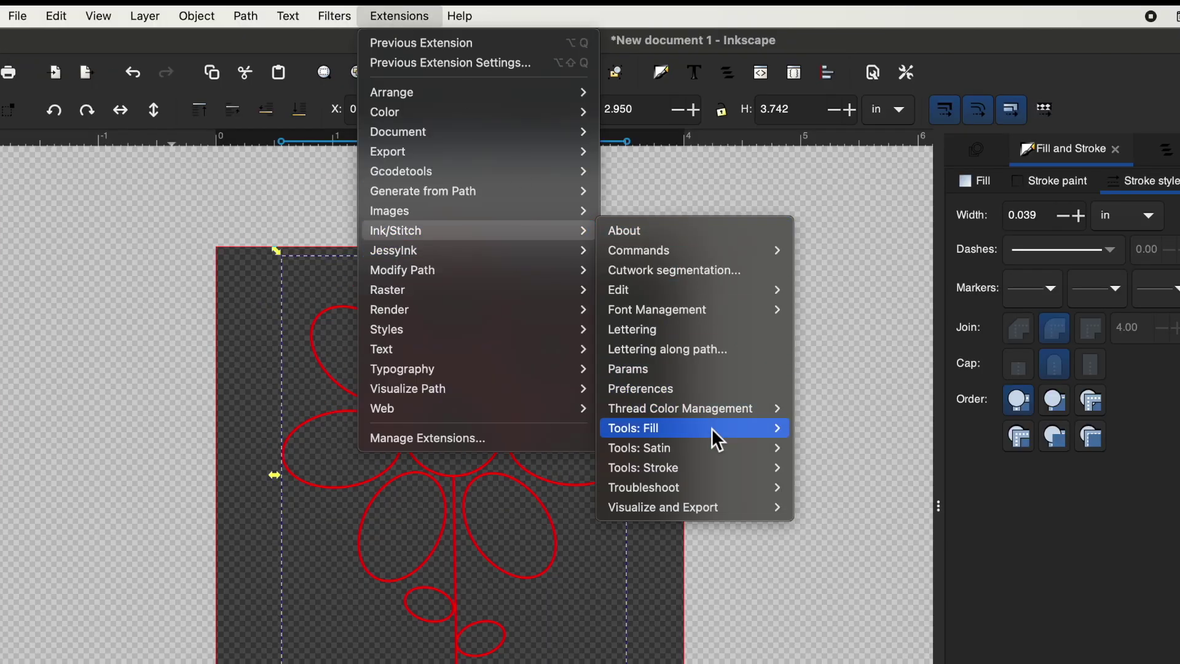
left_click(702, 371)
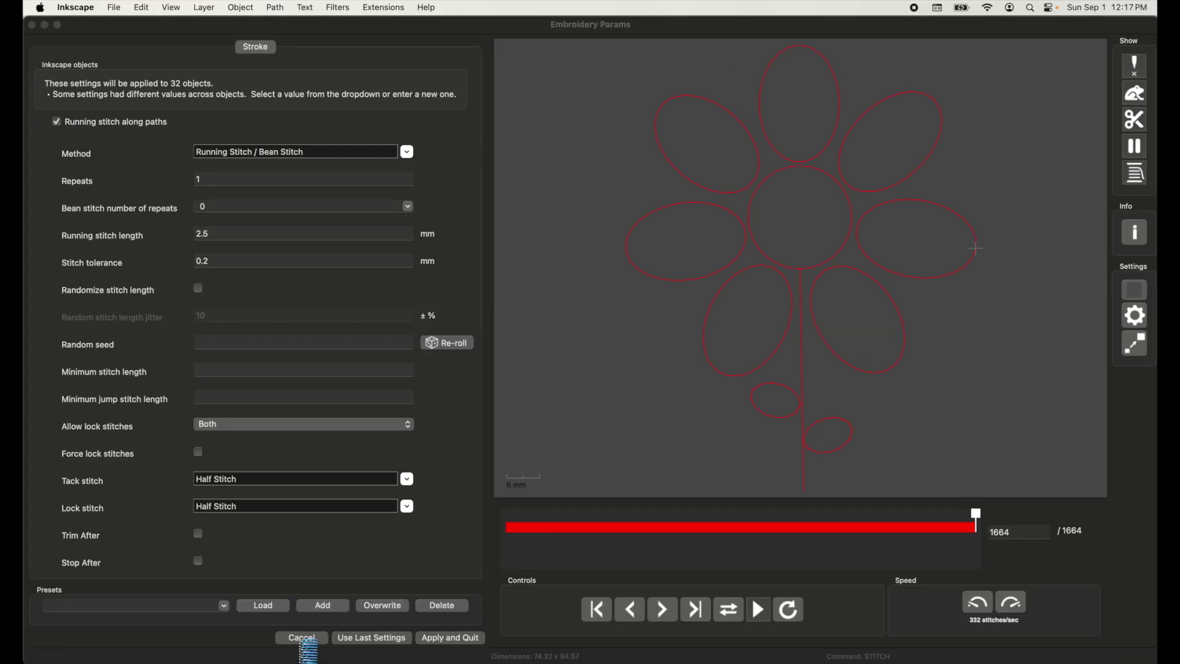
left_click(307, 641)
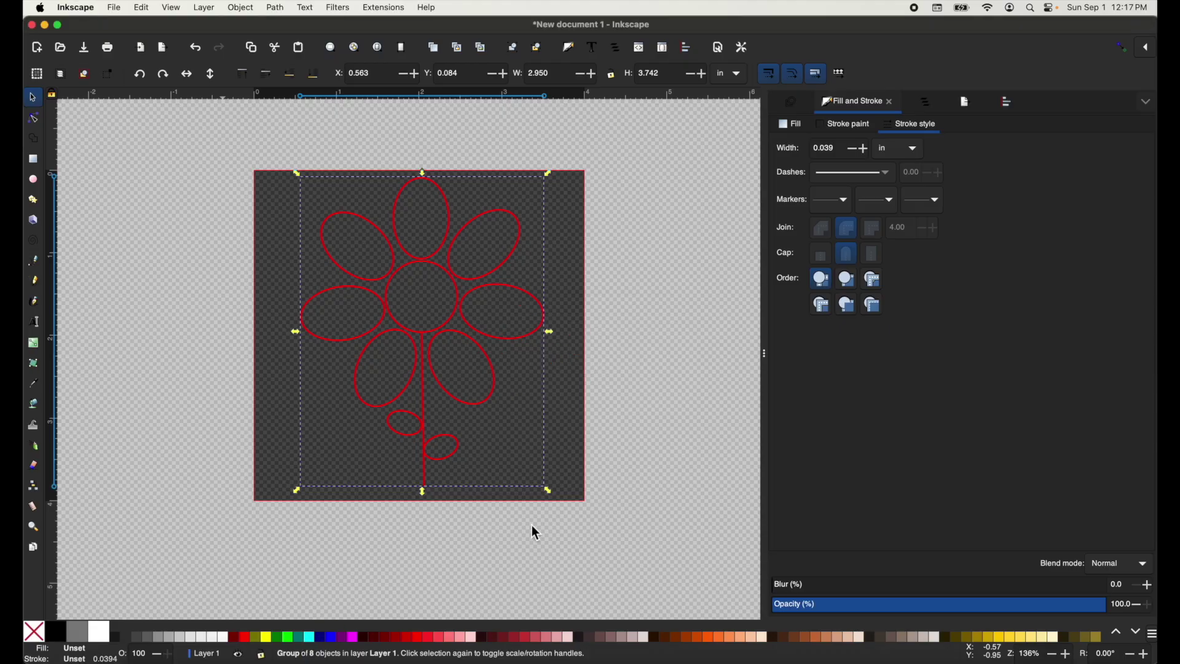
Step: Generate a Stitch Plan Preview of the redwork flower beside the page
left_click(384, 7)
mouse_move(393, 160)
mouse_move(574, 357)
left_click(711, 412)
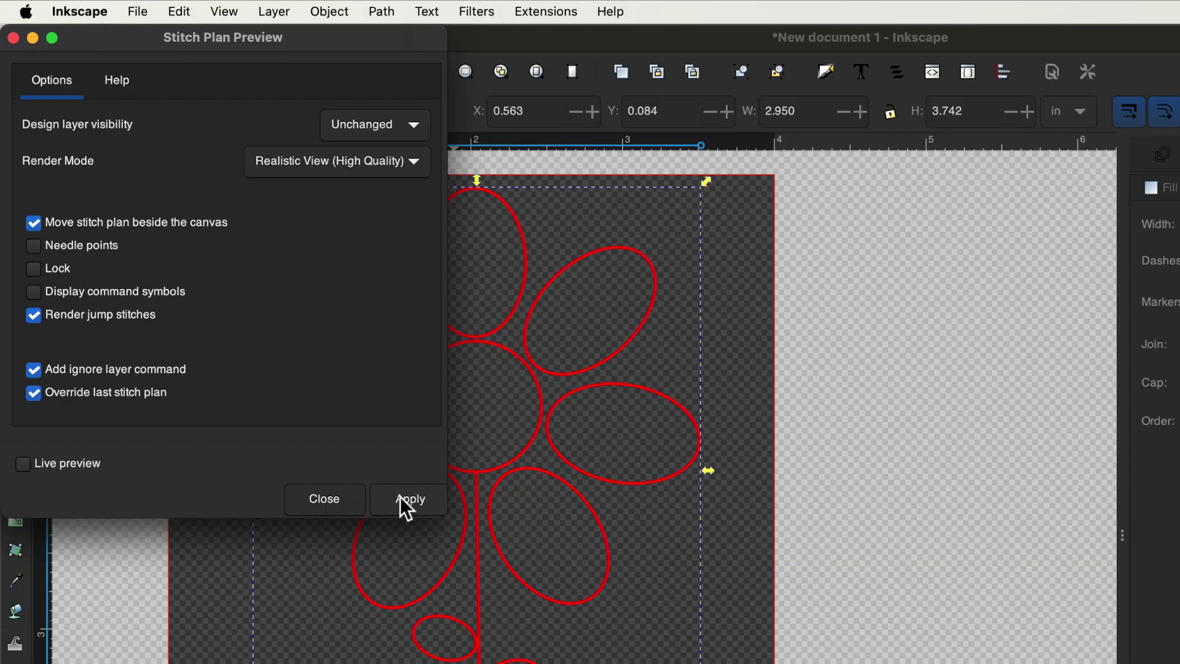
left_click(411, 499)
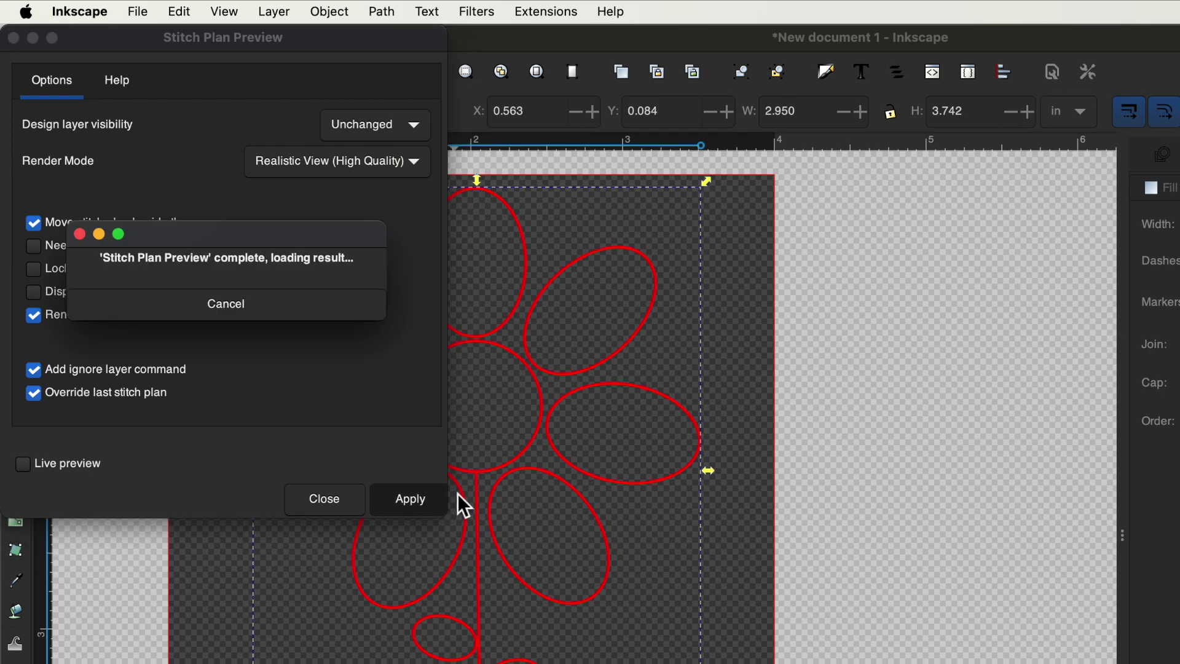
left_click(324, 499)
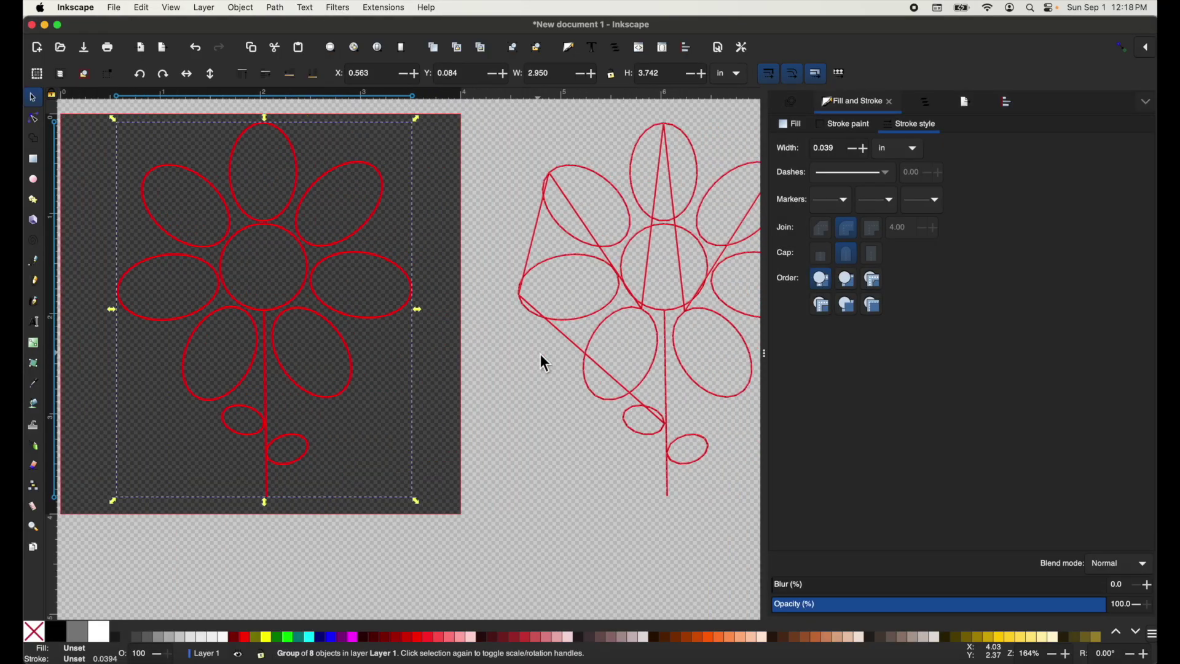
scroll(545, 363, "up", 3)
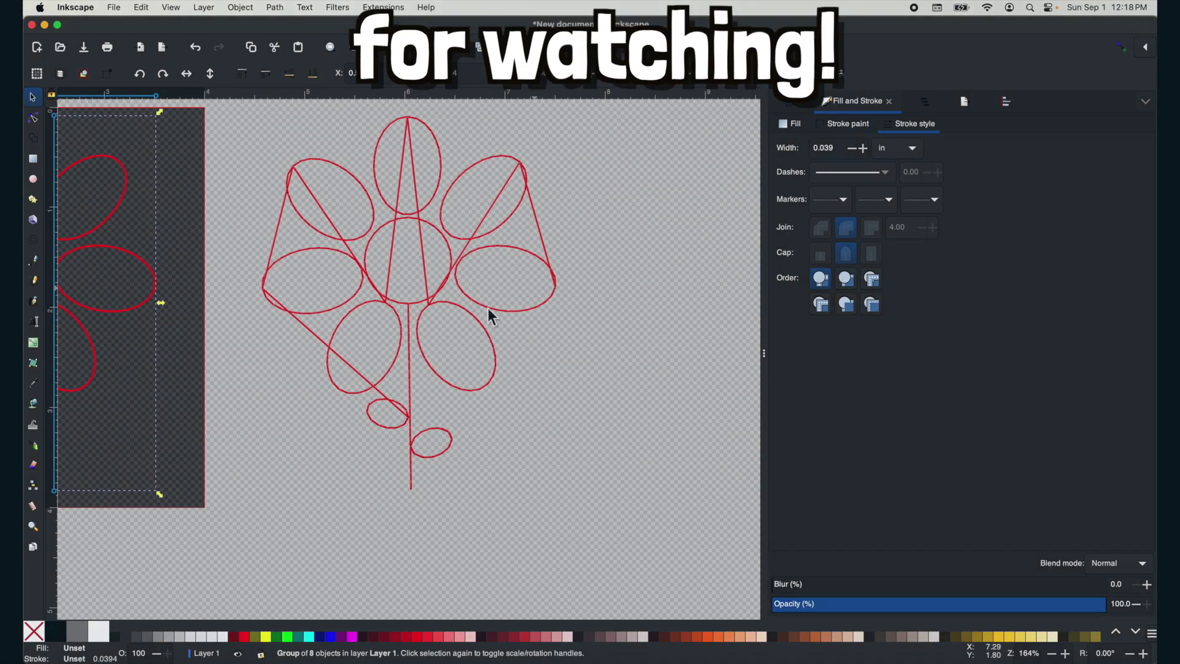
scroll(391, 372, "down", 3)
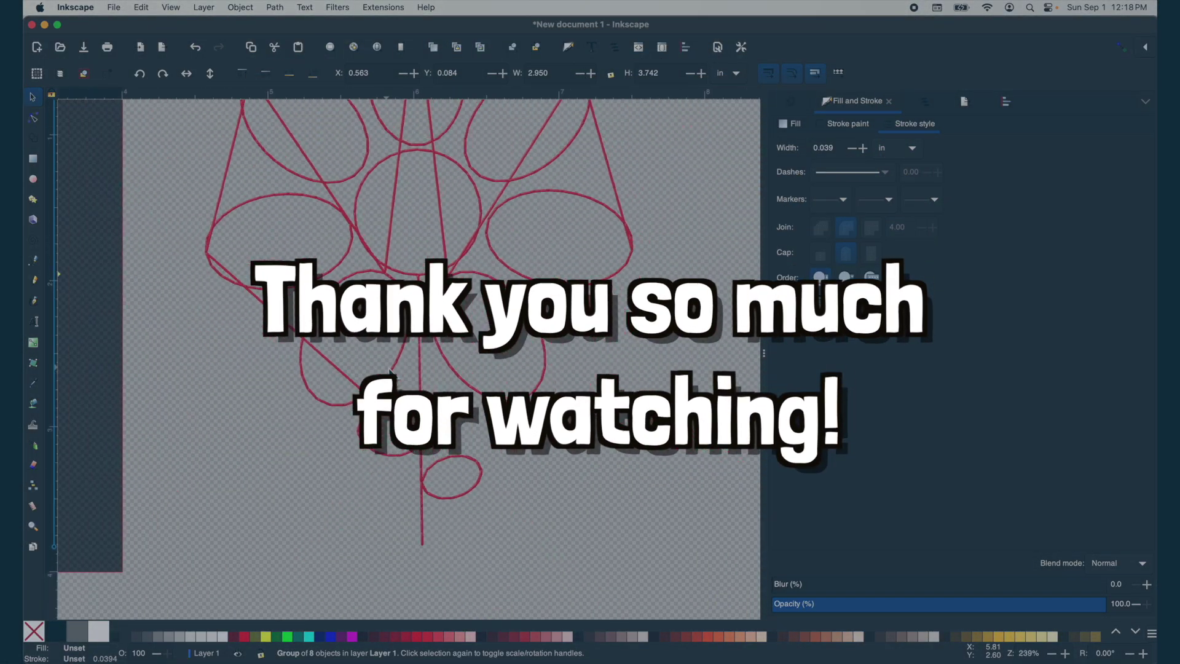
scroll(590, 336, "up", 5)
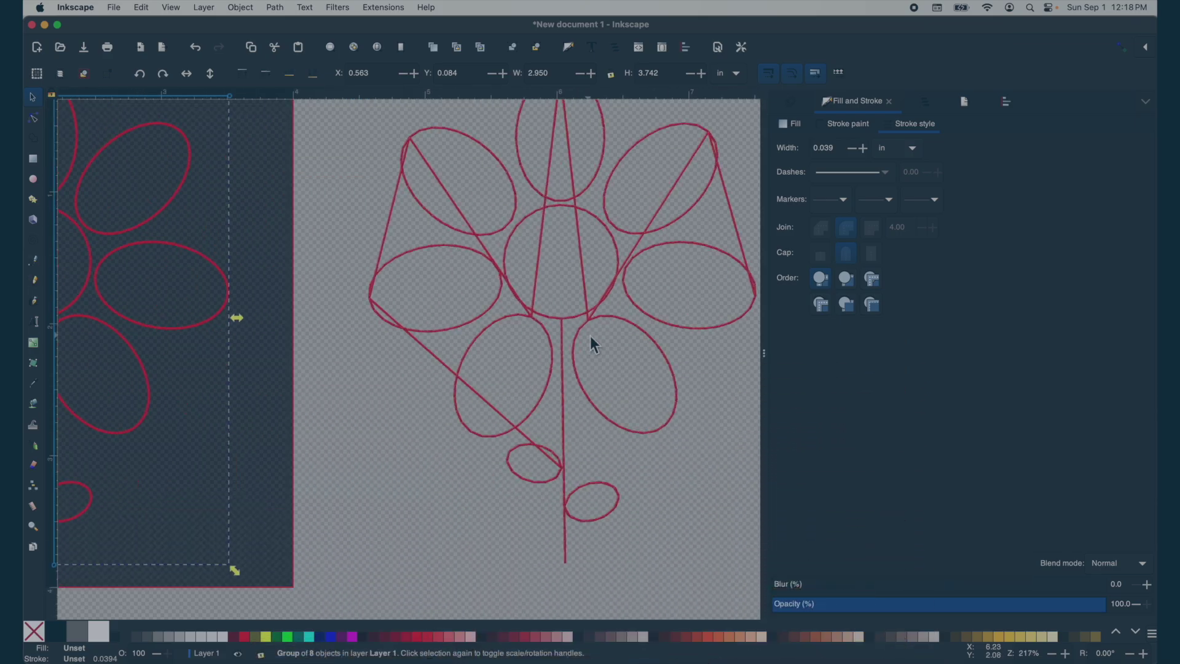
scroll(351, 276, "down", 3)
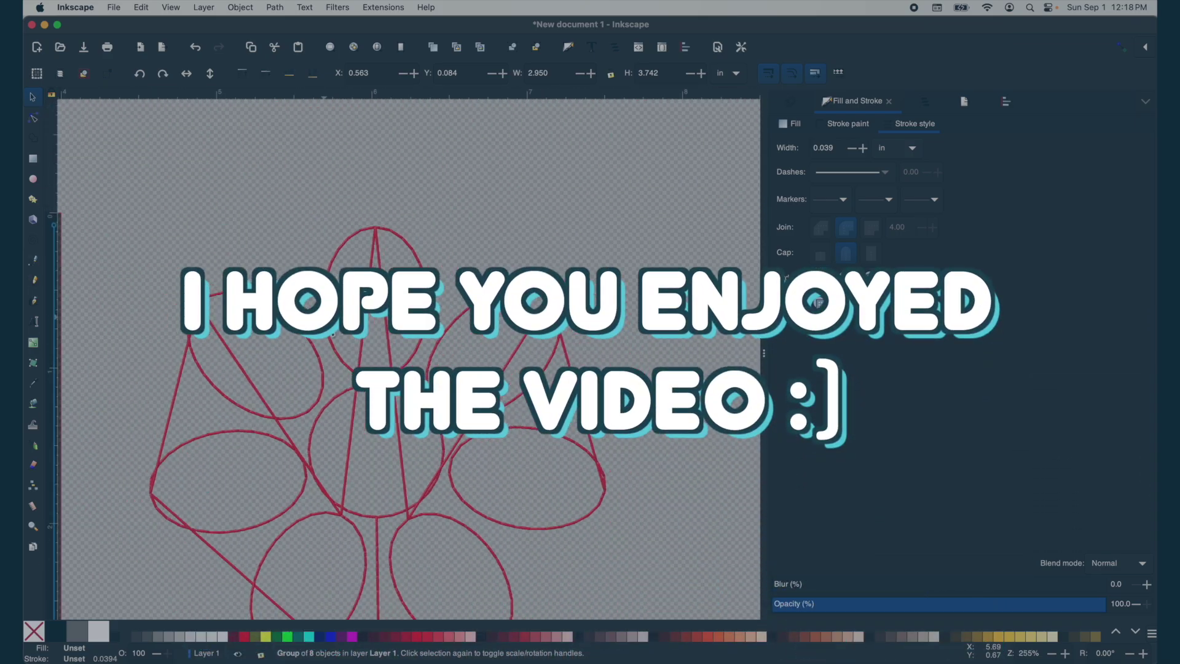